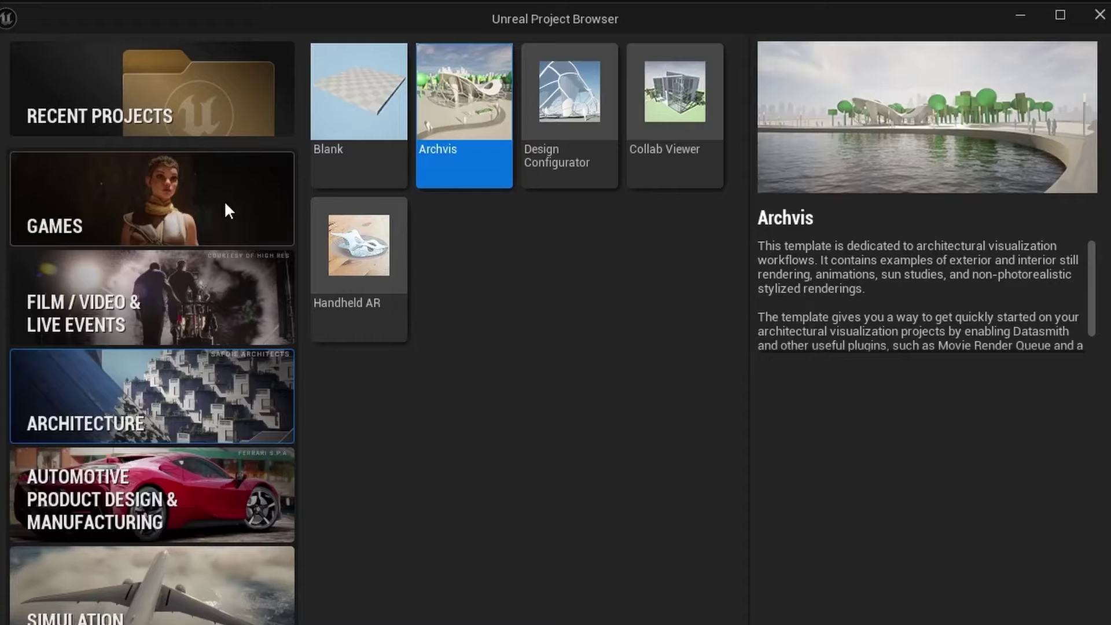
Create a new Third Person game project and name it Retargeting5_4
left_click(225, 200)
left_click(597, 136)
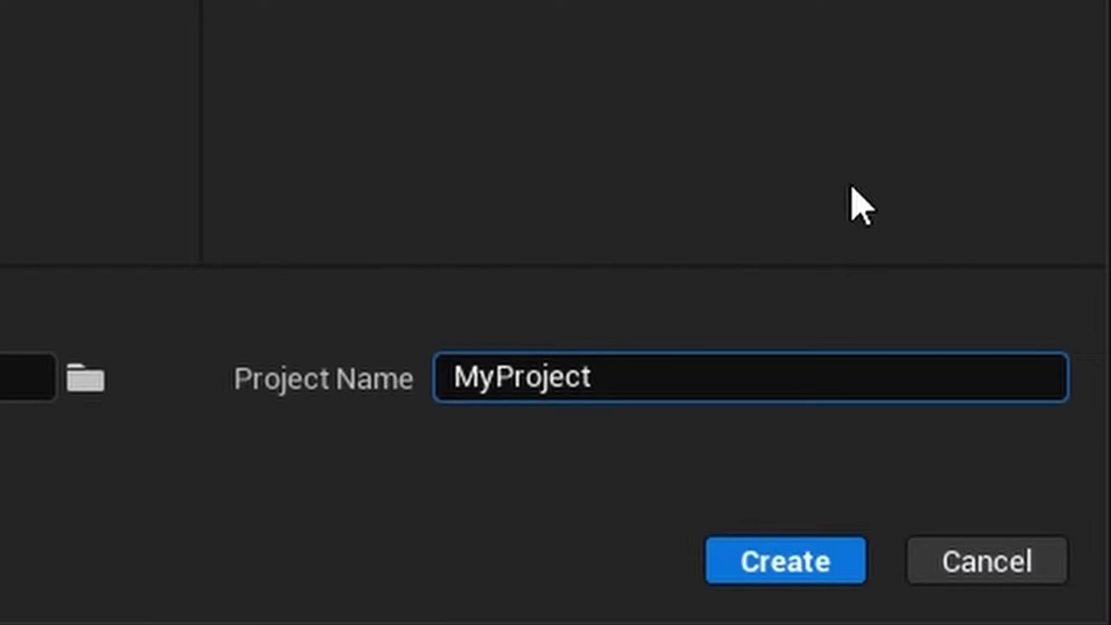
key("ctrl+a")
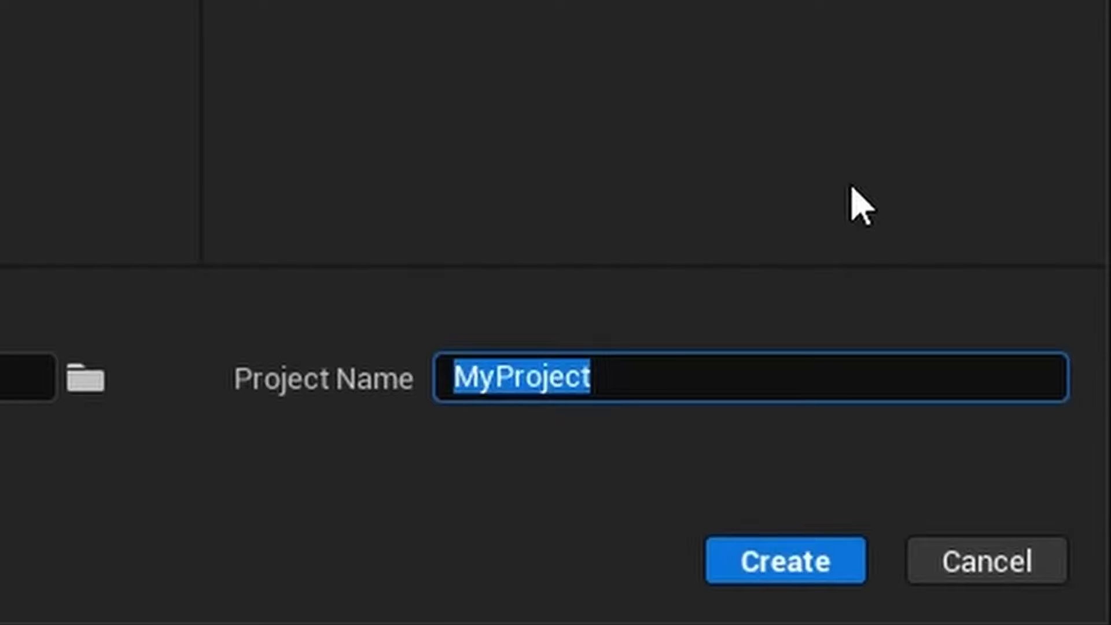
type("Re")
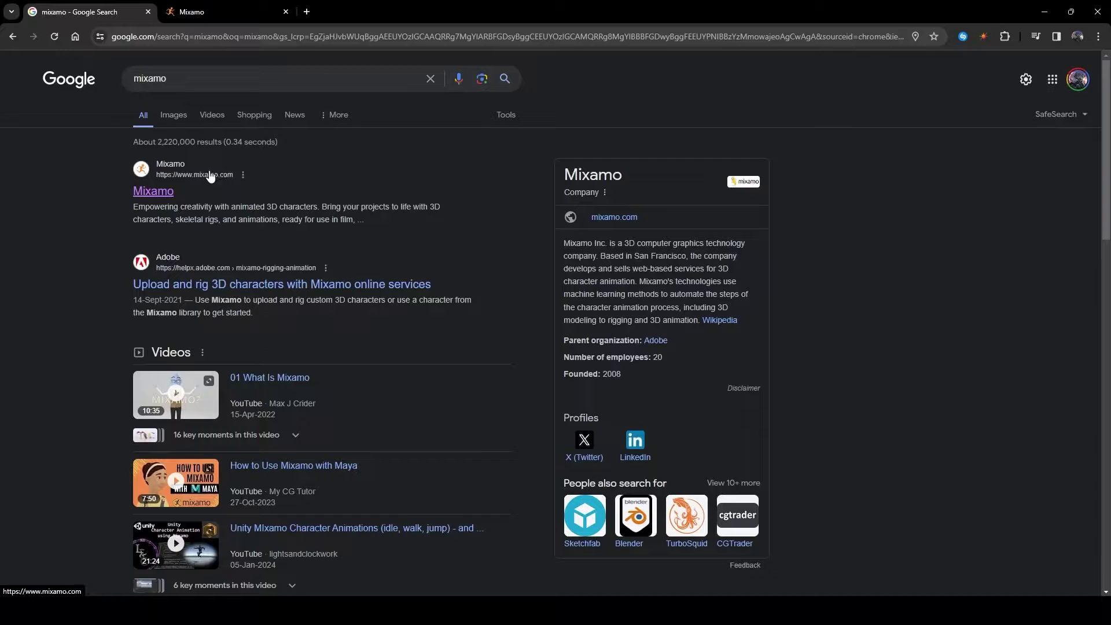
In the Mixamo tab, pick the Racer character from Characters, then return to Animations
left_click(228, 16)
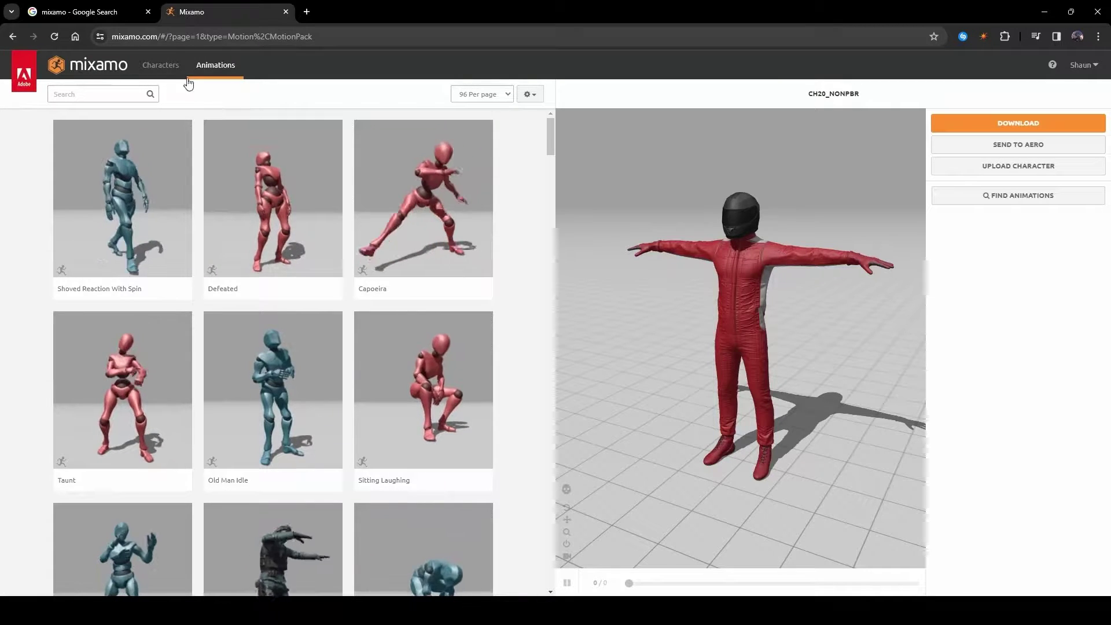
left_click(170, 72)
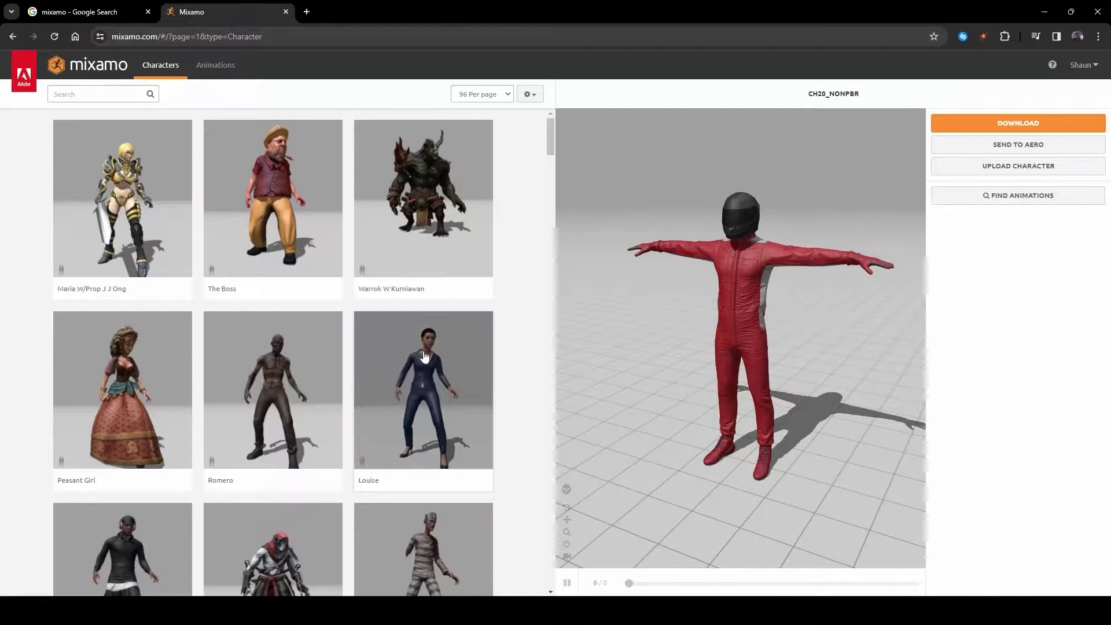
scroll(440, 374, "down", 15)
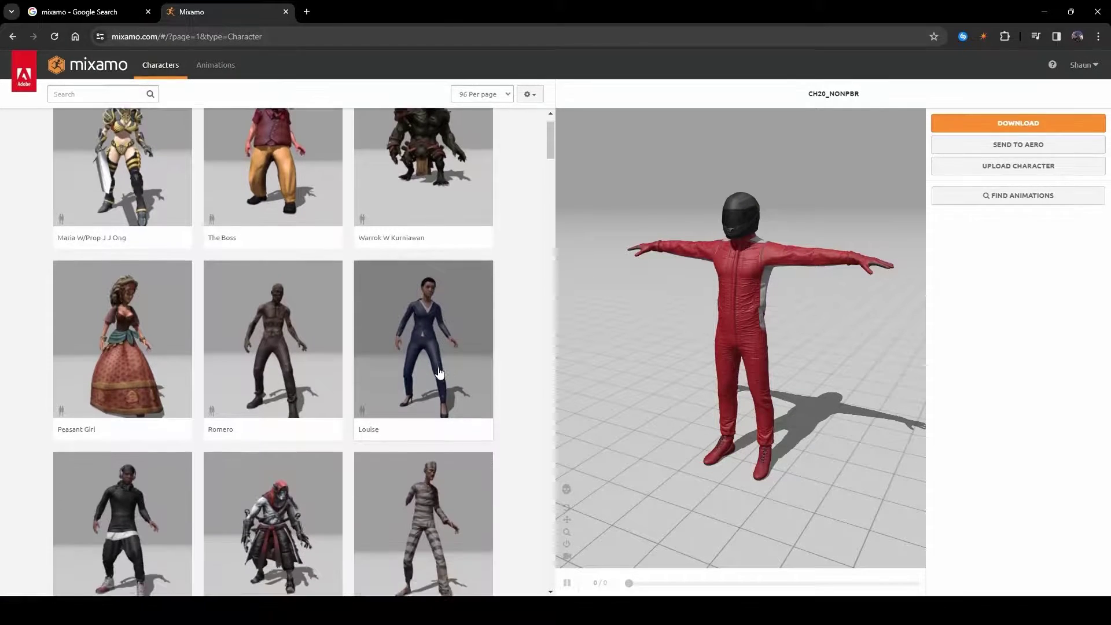
scroll(376, 374, "down", 20)
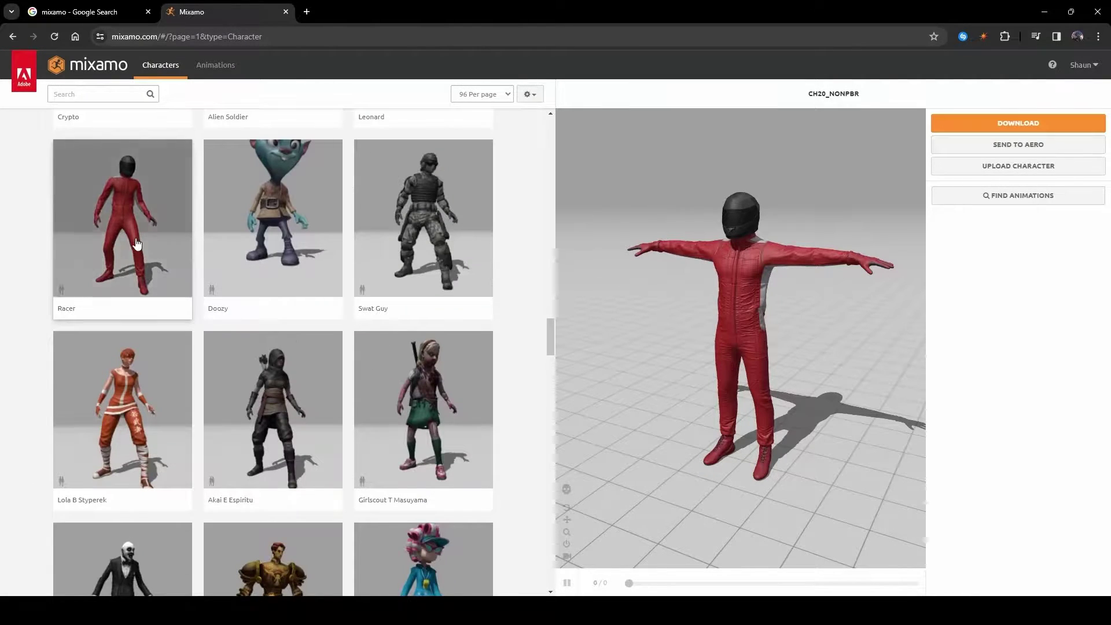
left_click(137, 244)
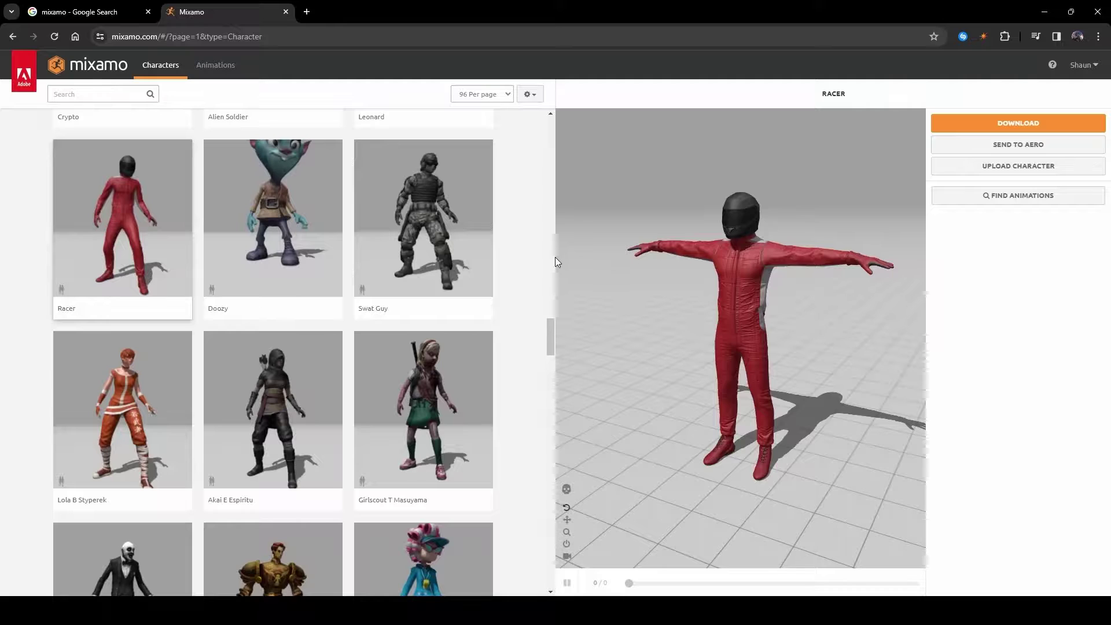
left_click(215, 65)
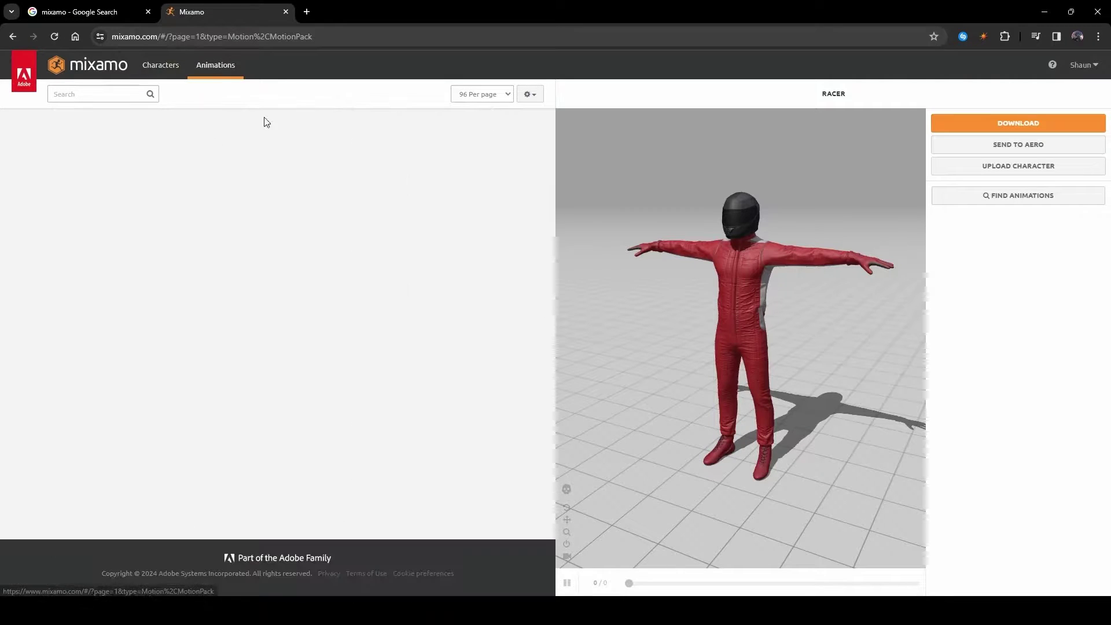
Search Mixamo for 'playing' and apply the Gaming animation to Racer
left_click(93, 94)
type("pl")
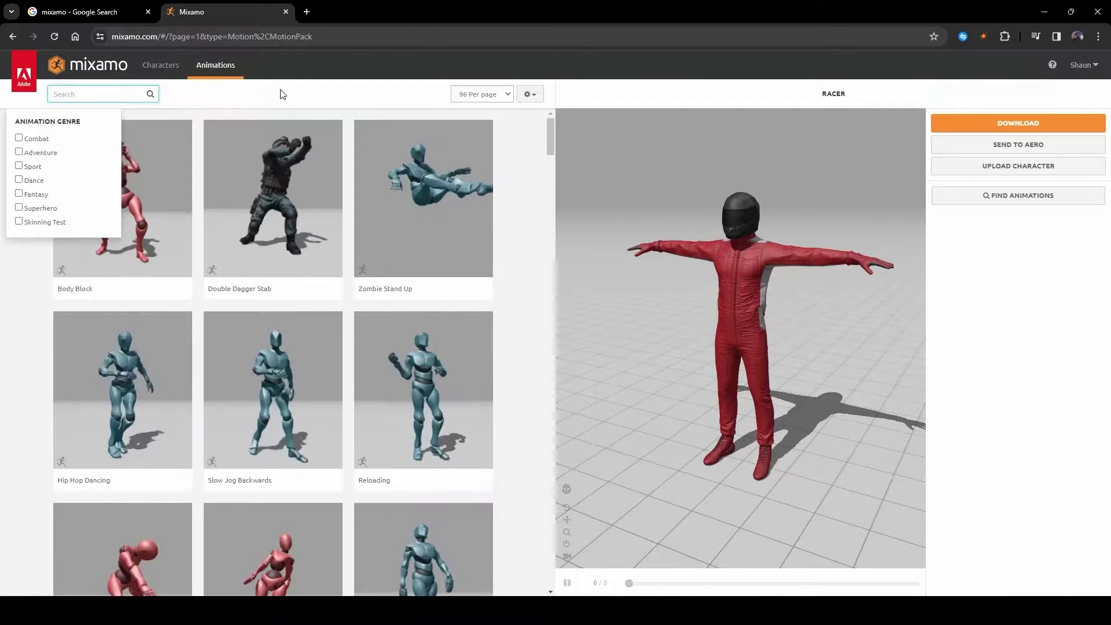
type("aying")
key("Return")
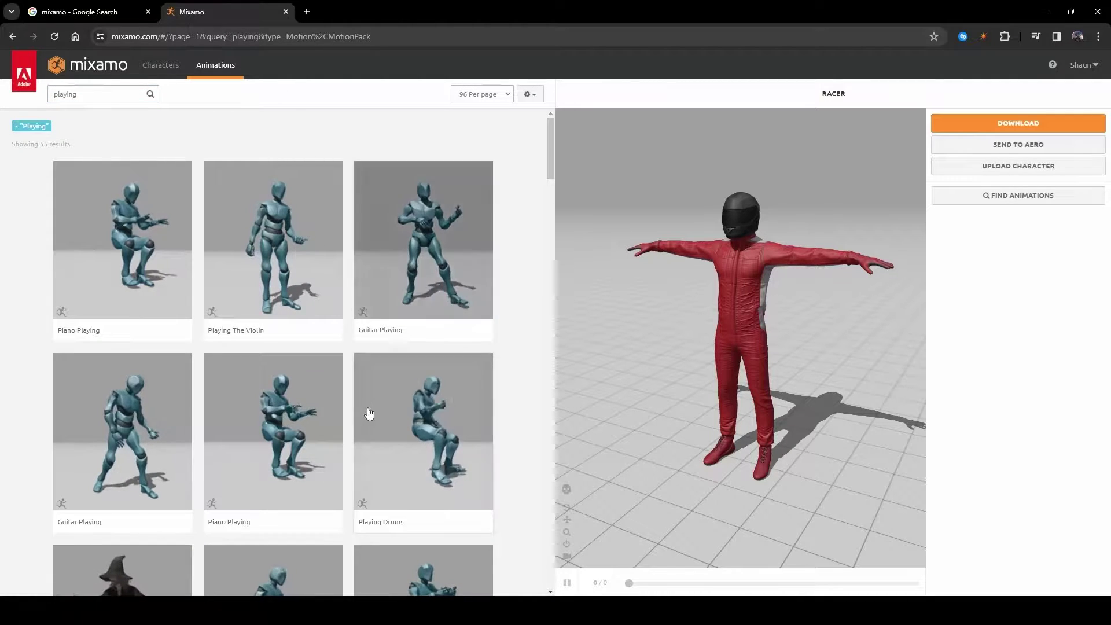
scroll(389, 414, "down", 7)
left_click(420, 192)
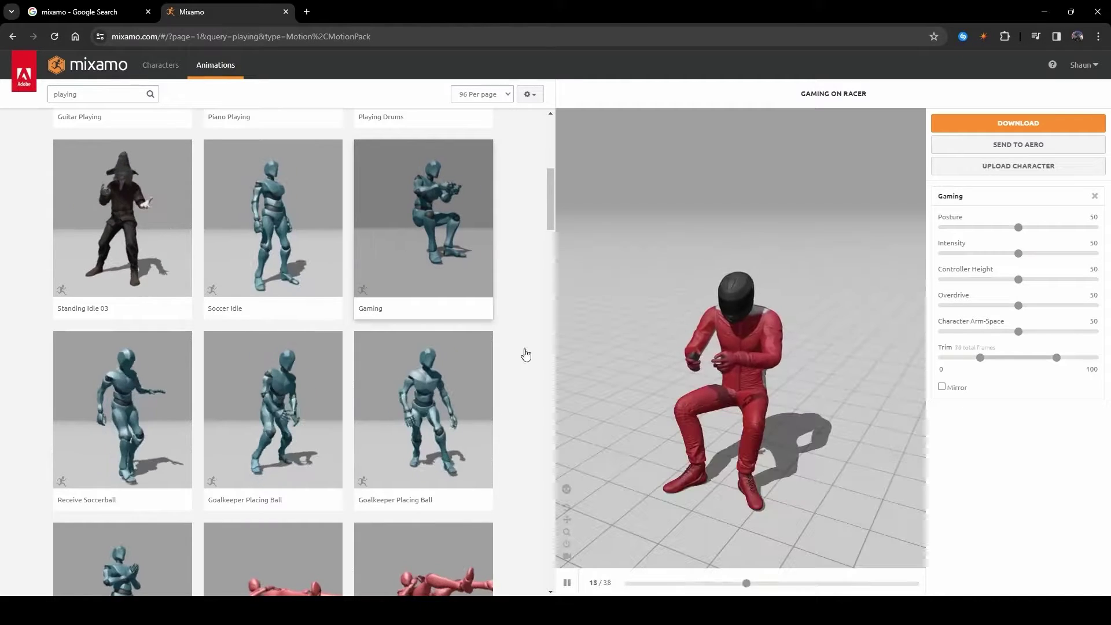
Download the Gaming and Jump Attack animations as FBX Binary with Skin
left_click_drag(585, 353, 752, 376)
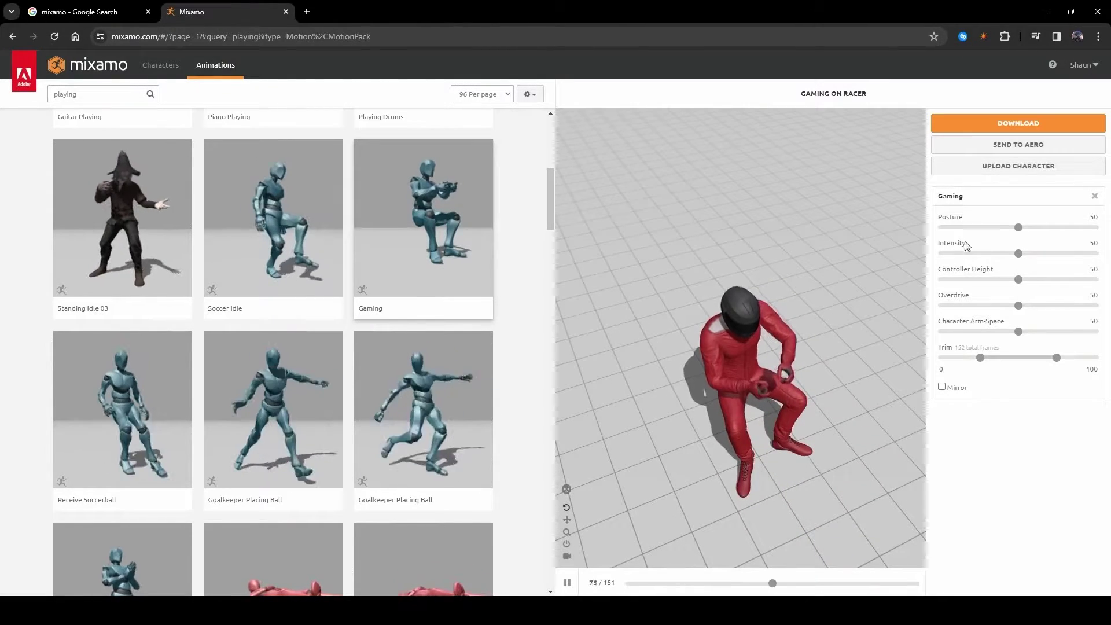
left_click(1011, 125)
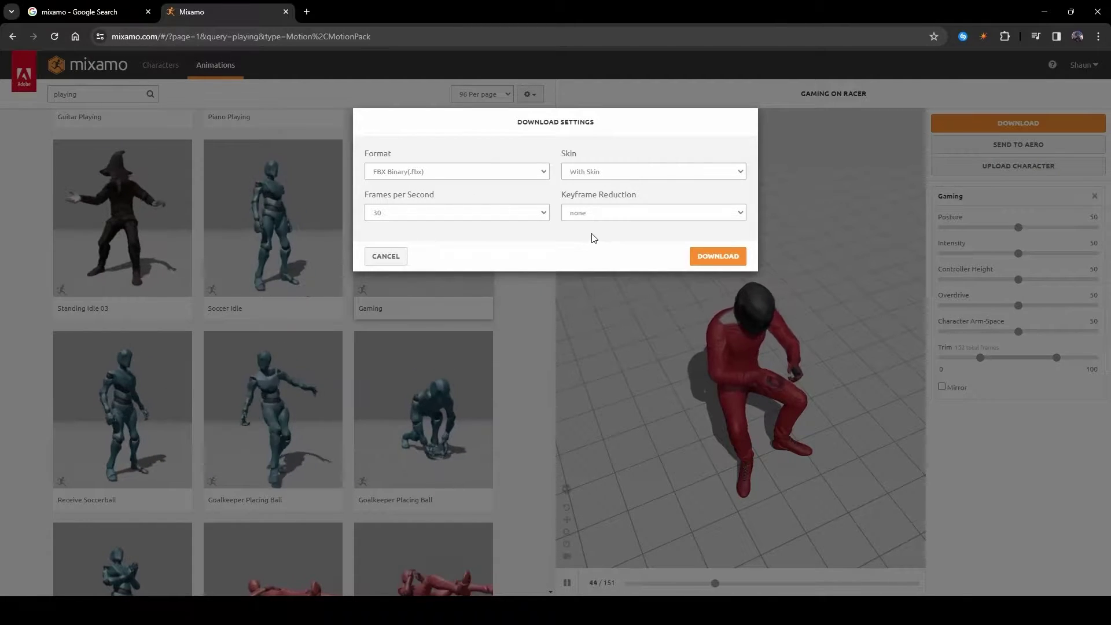
left_click(713, 258)
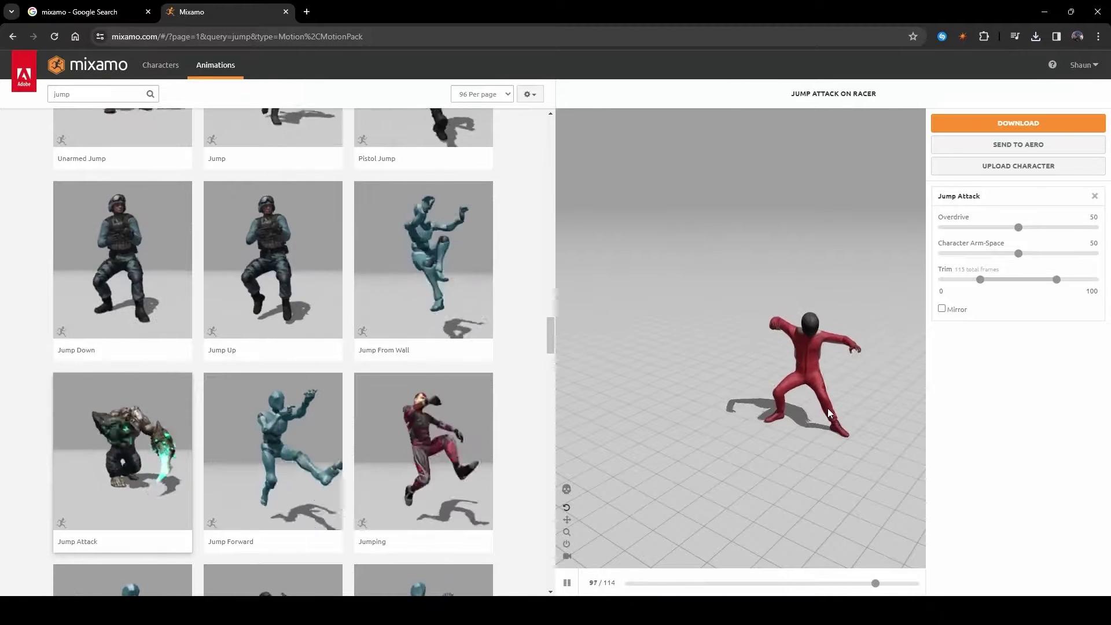
left_click(1041, 125)
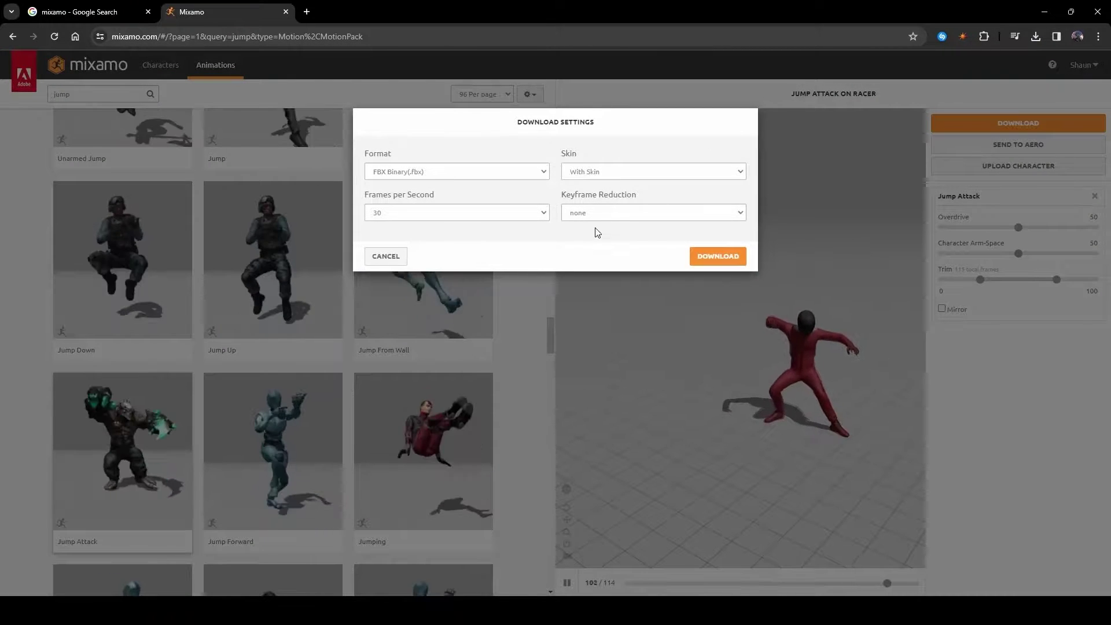
left_click(709, 259)
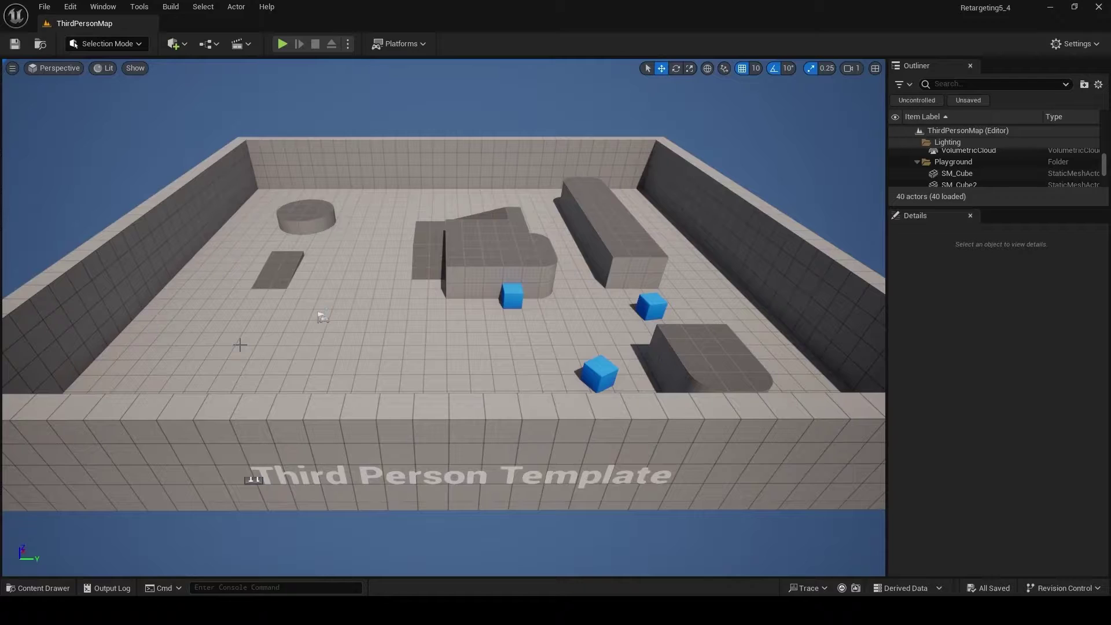
Create a Mixamo folder in the project Content and open it
left_click(48, 590)
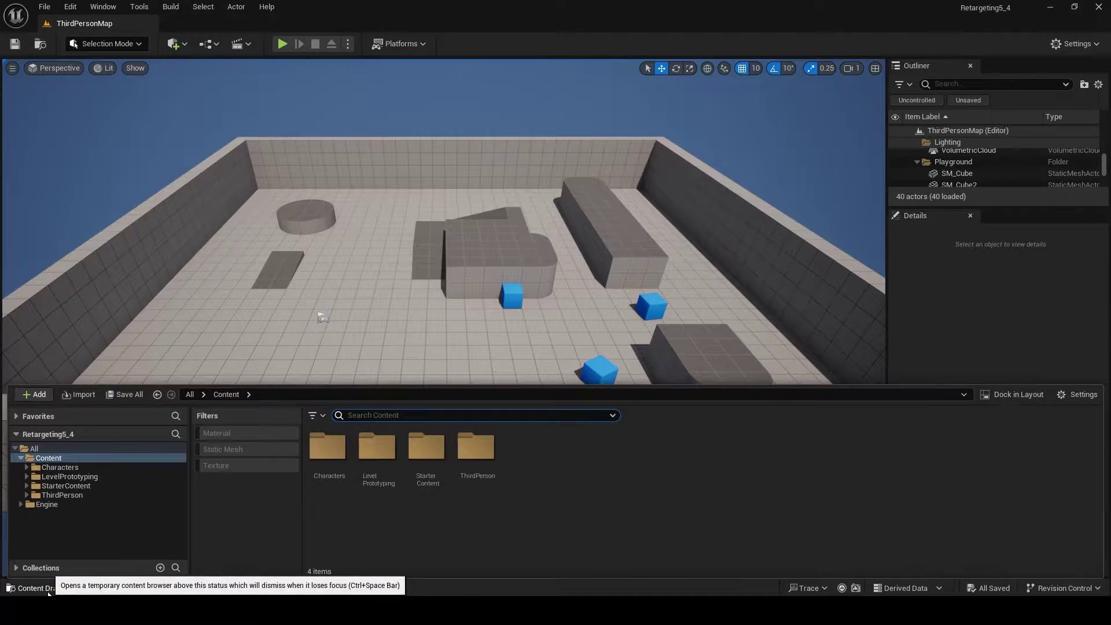
right_click(558, 464)
left_click(634, 221)
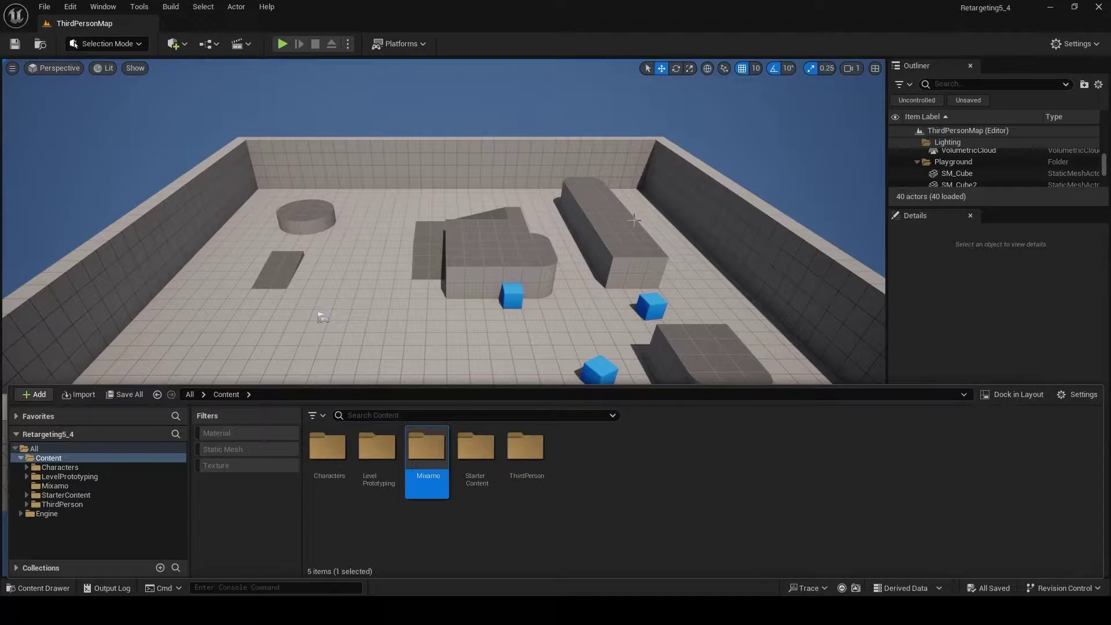
double_click(418, 443)
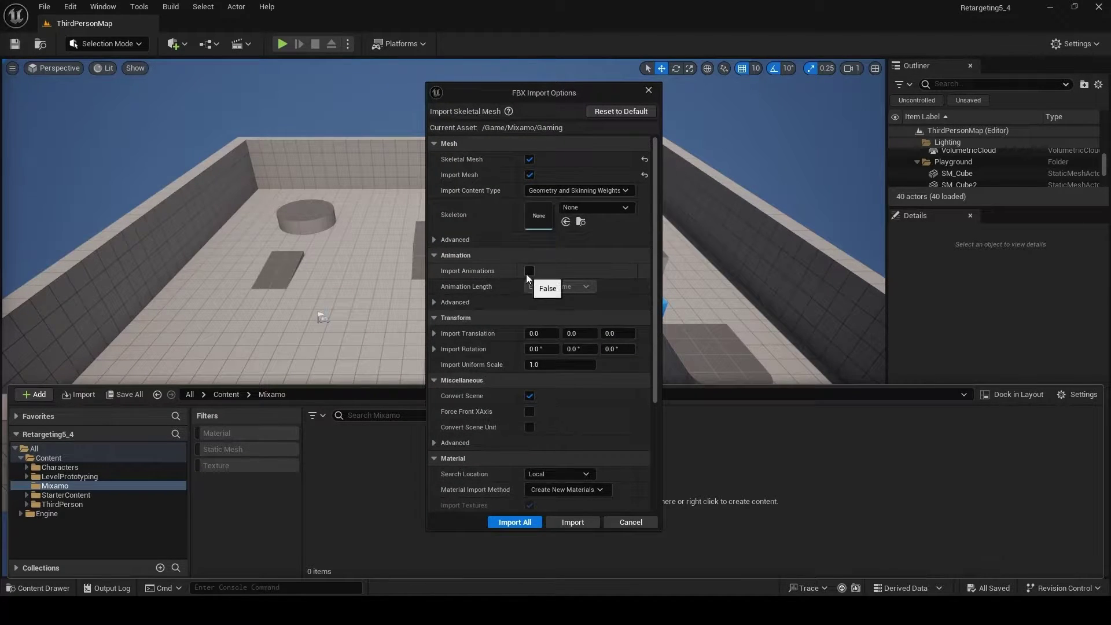
Import Gaming.fbx with Import All and close the extra browser and message log
left_click(519, 523)
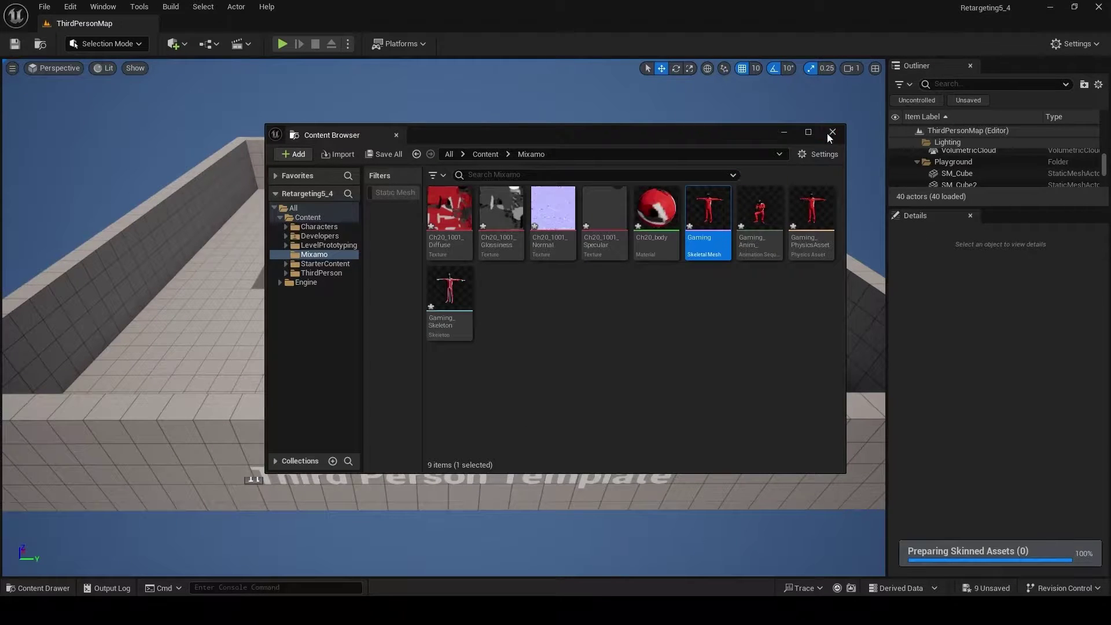
left_click(832, 132)
left_click(827, 132)
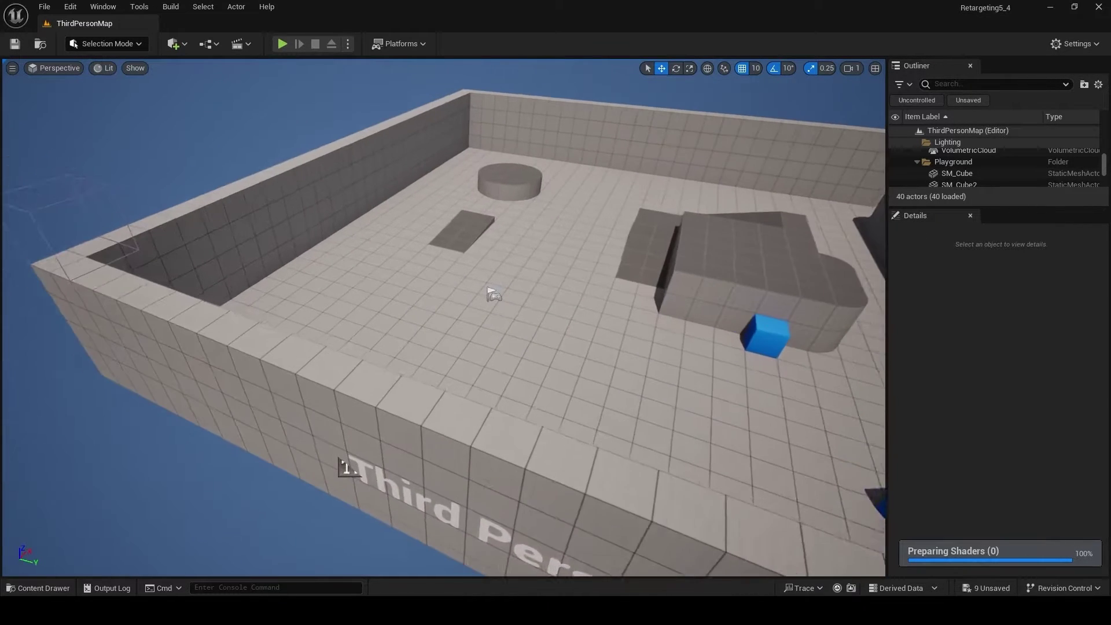
key("ctrl+space")
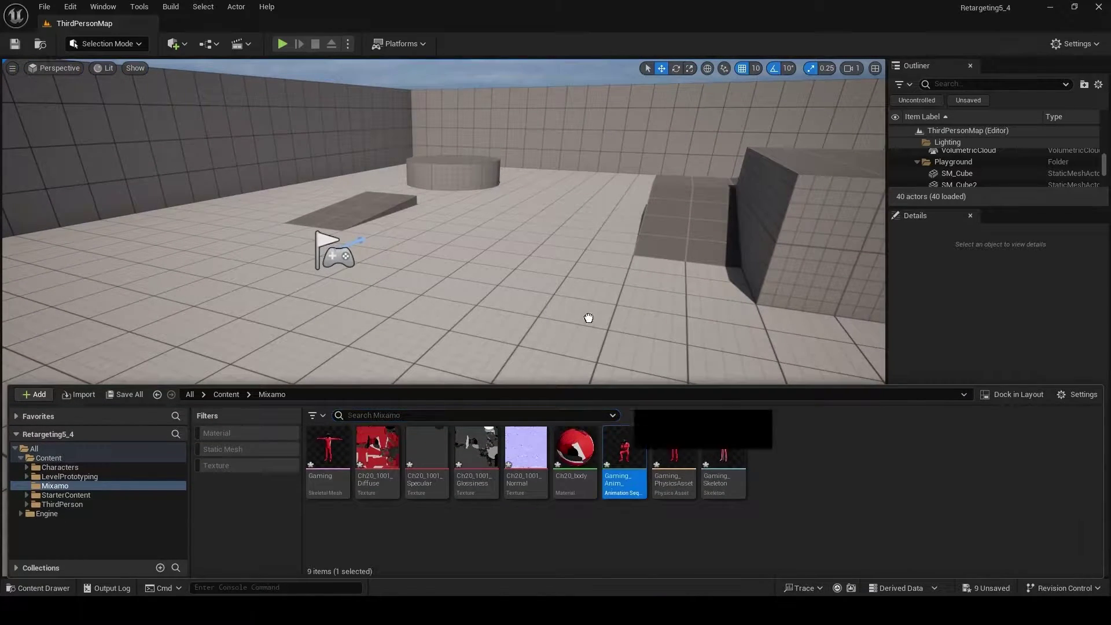
Place Gaming_Anim in the ThirdPersonMap and play-test it, running the mannequin around
left_click_drag(589, 318, 480, 323)
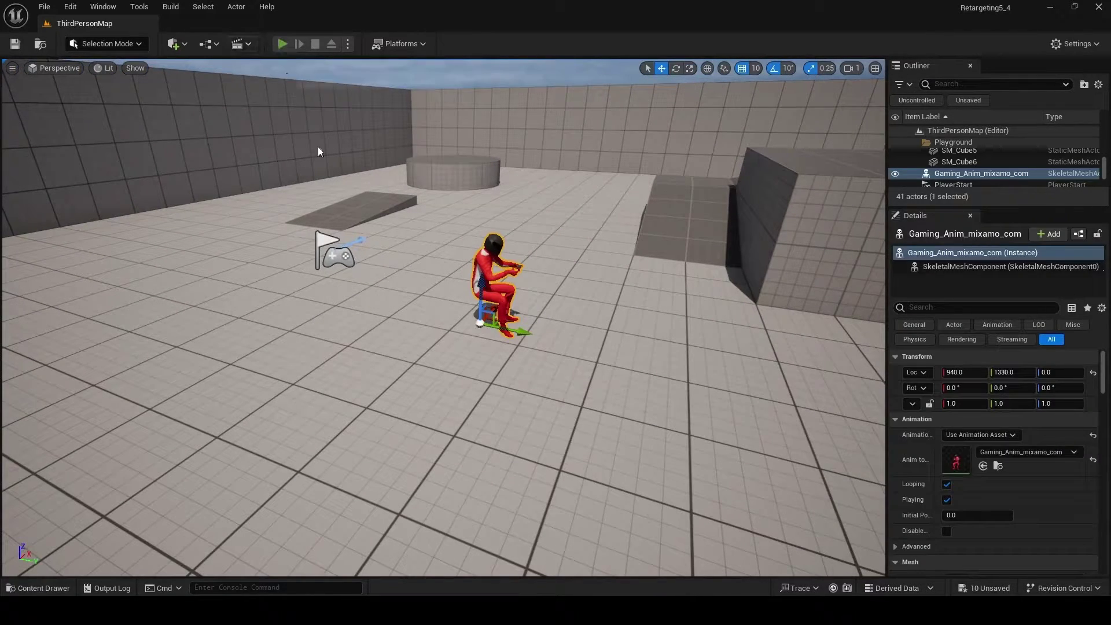
key("alt+p")
key("w")
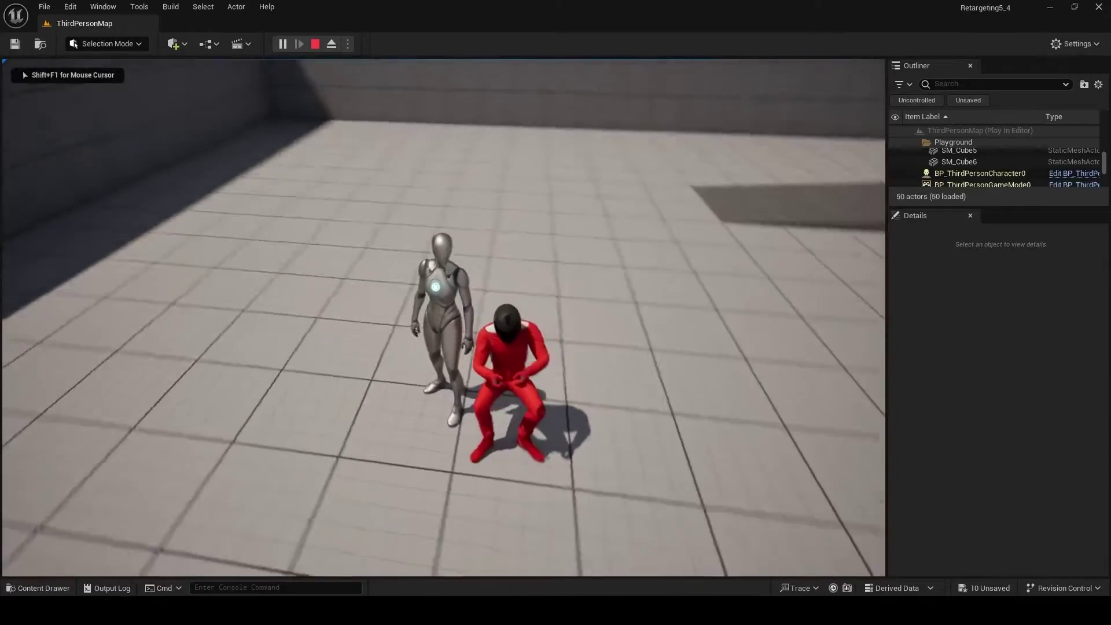
key("s")
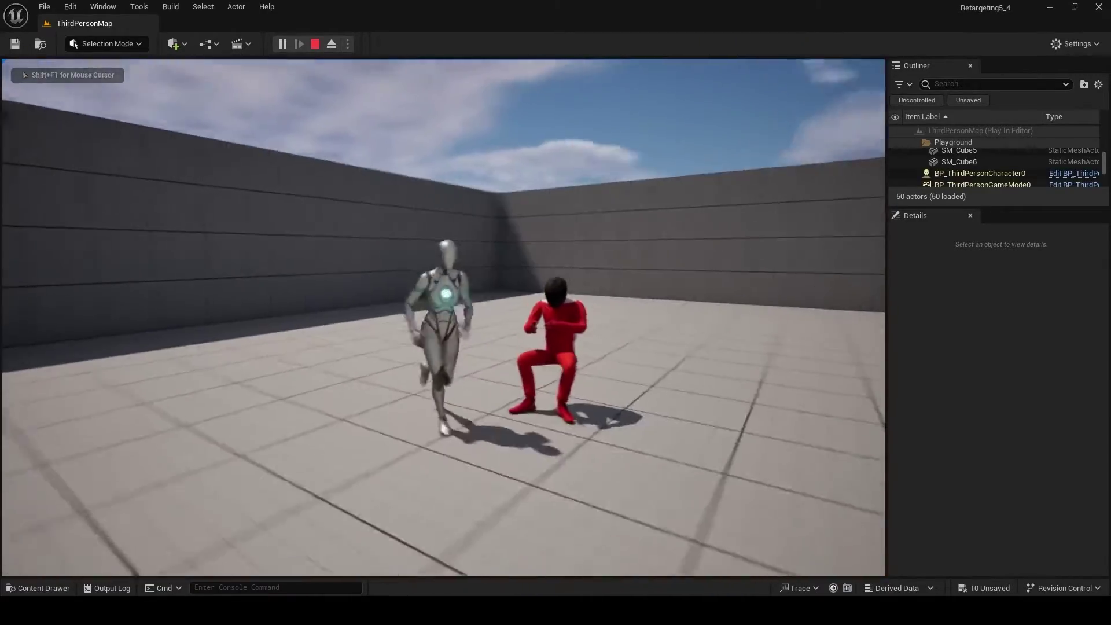
key("w")
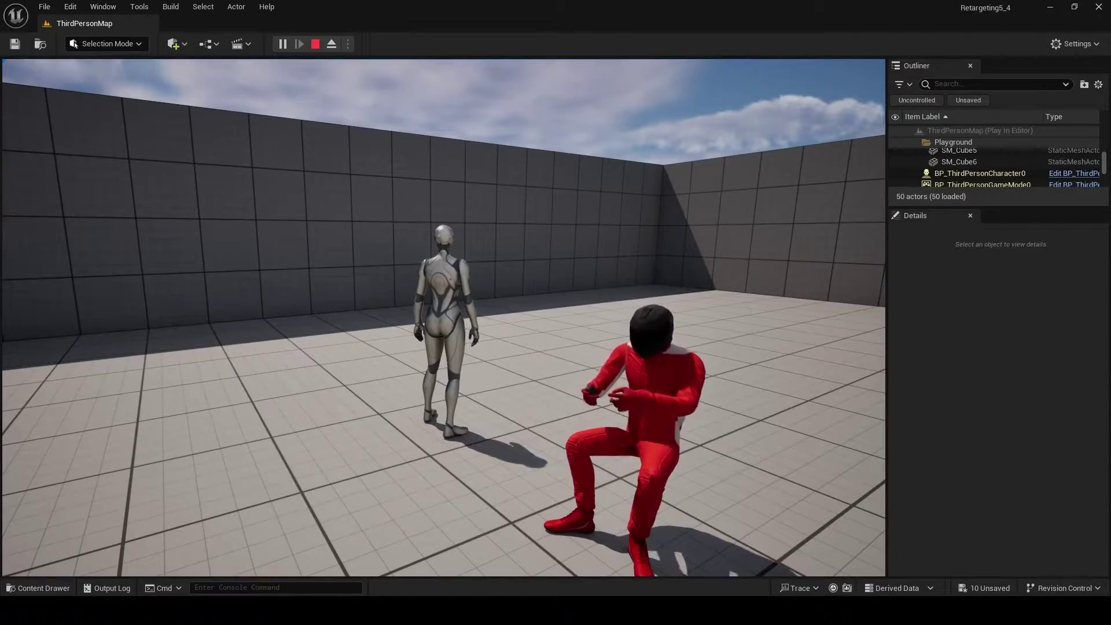
key("Escape")
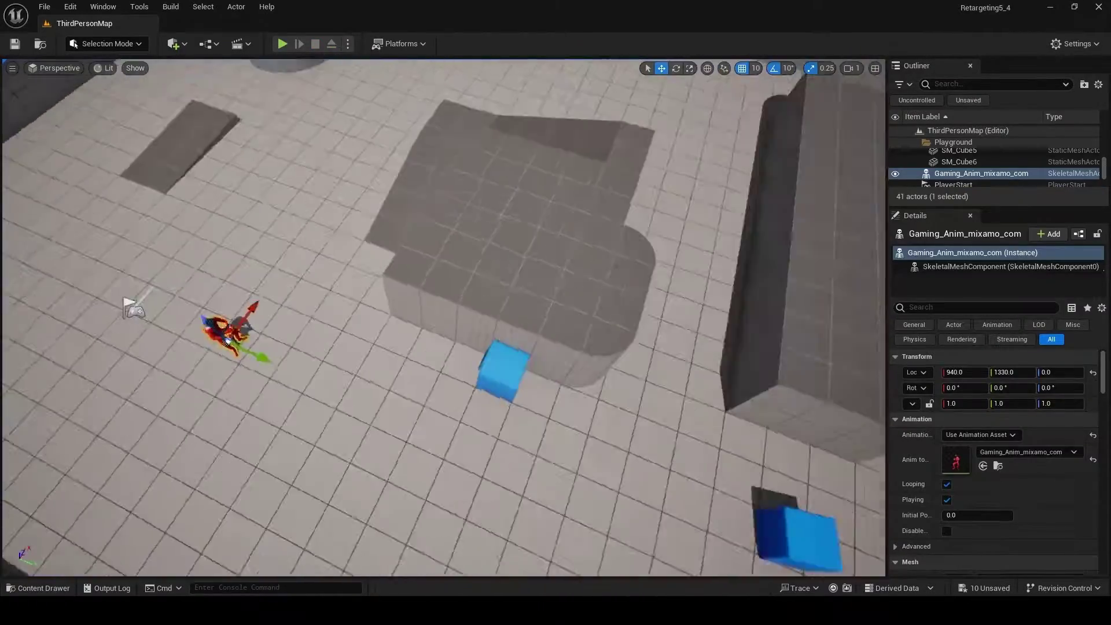
Import Jump Attack FBX as animation only onto the Gaming skeleton, closing browser and log
key("ctrl+space")
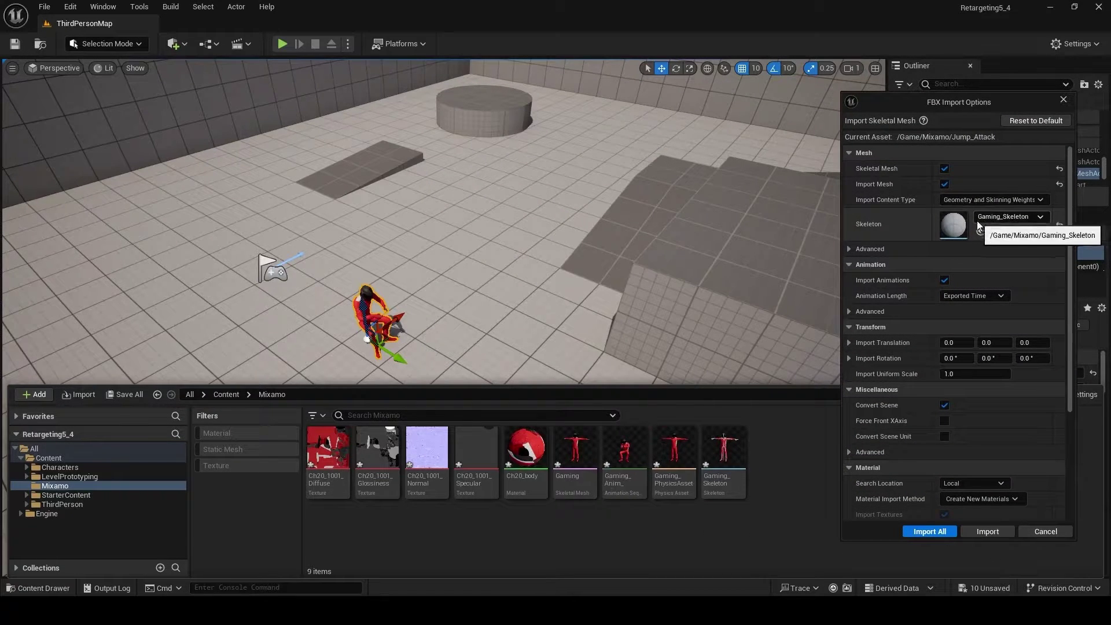
left_click(945, 184)
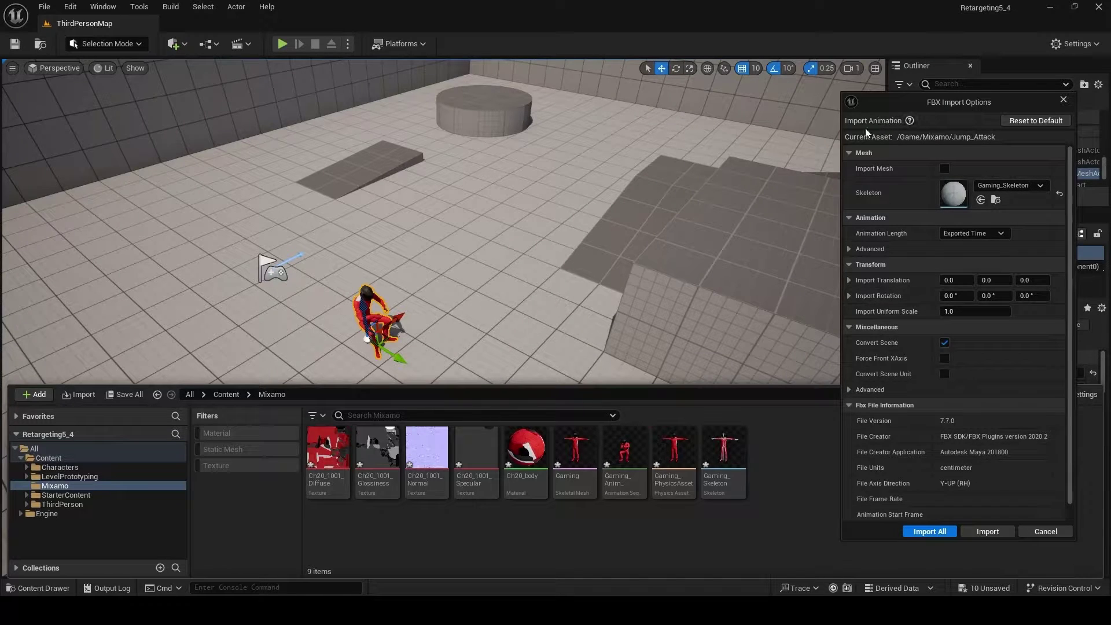
left_click(925, 532)
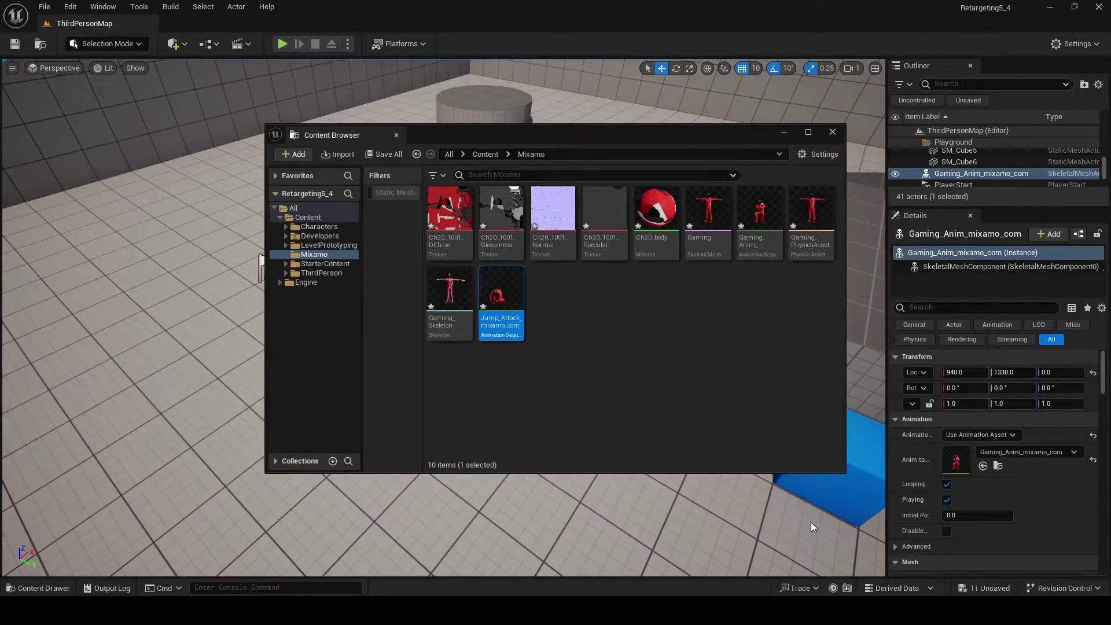
left_click(831, 132)
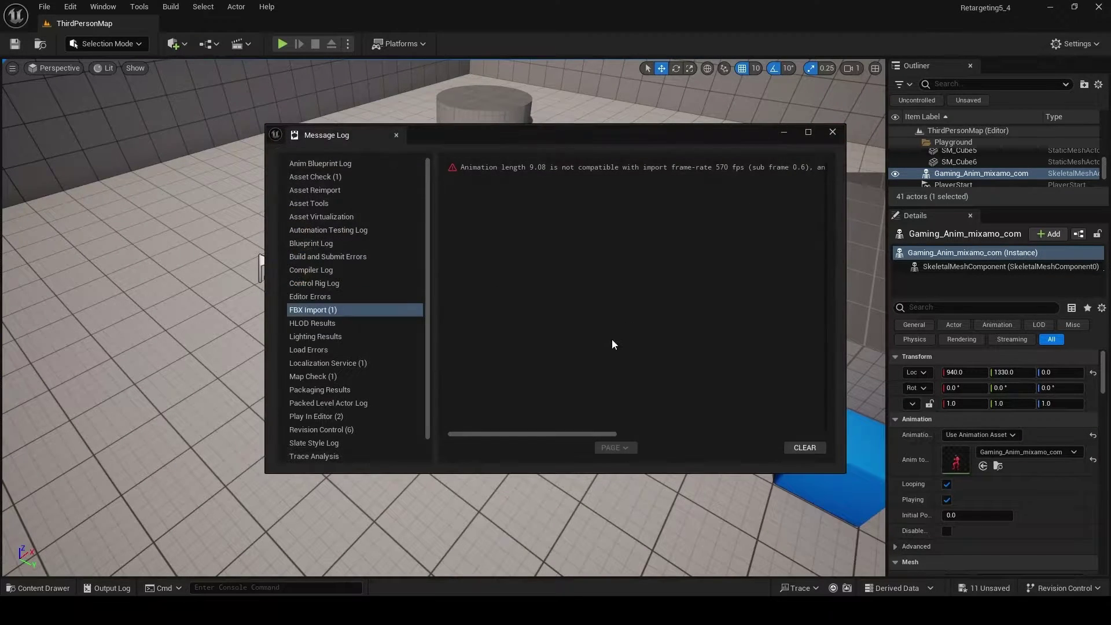
left_click(827, 134)
left_click(573, 352)
Preview Gaming_Anim_mixamo_com and Jump_Attack_mixamo_com on the Gaming mesh, then close it
key("ctrl+space")
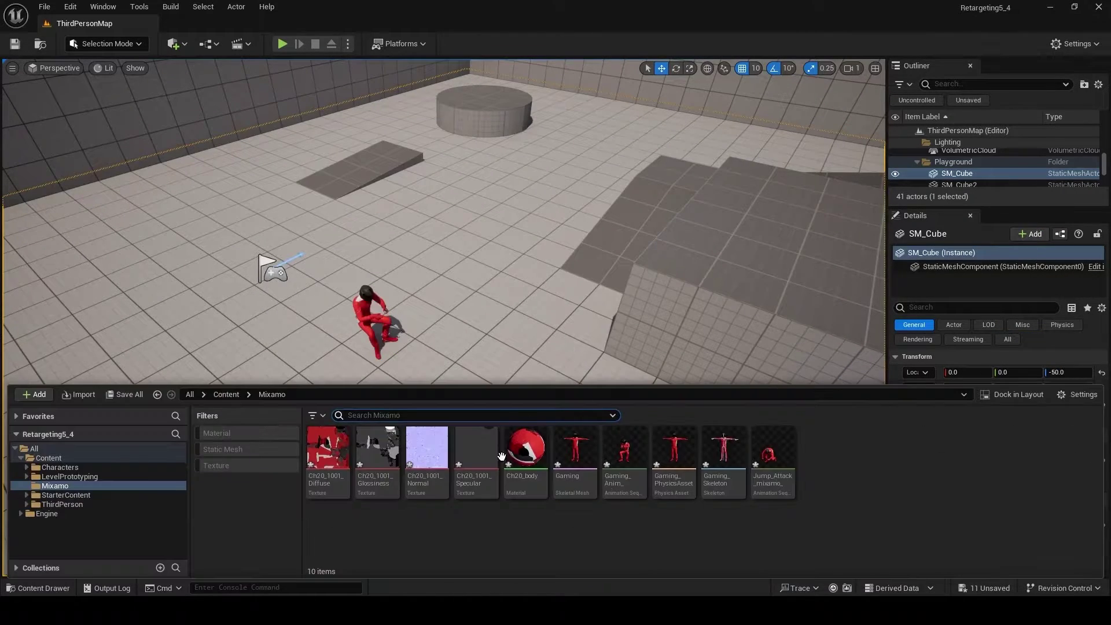
double_click(573, 457)
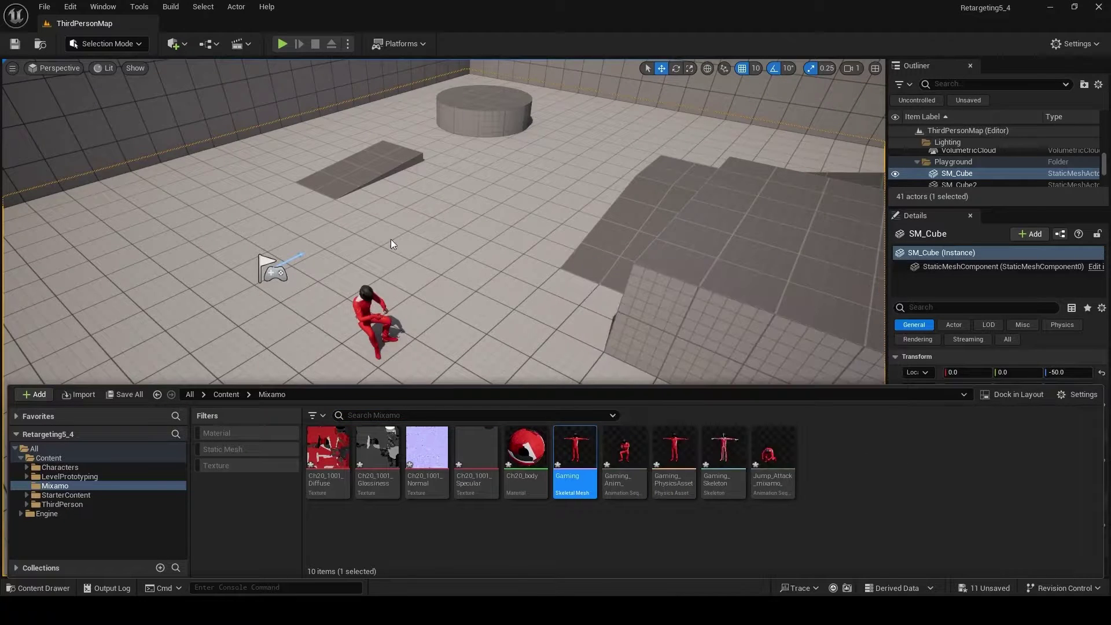
left_click(206, 85)
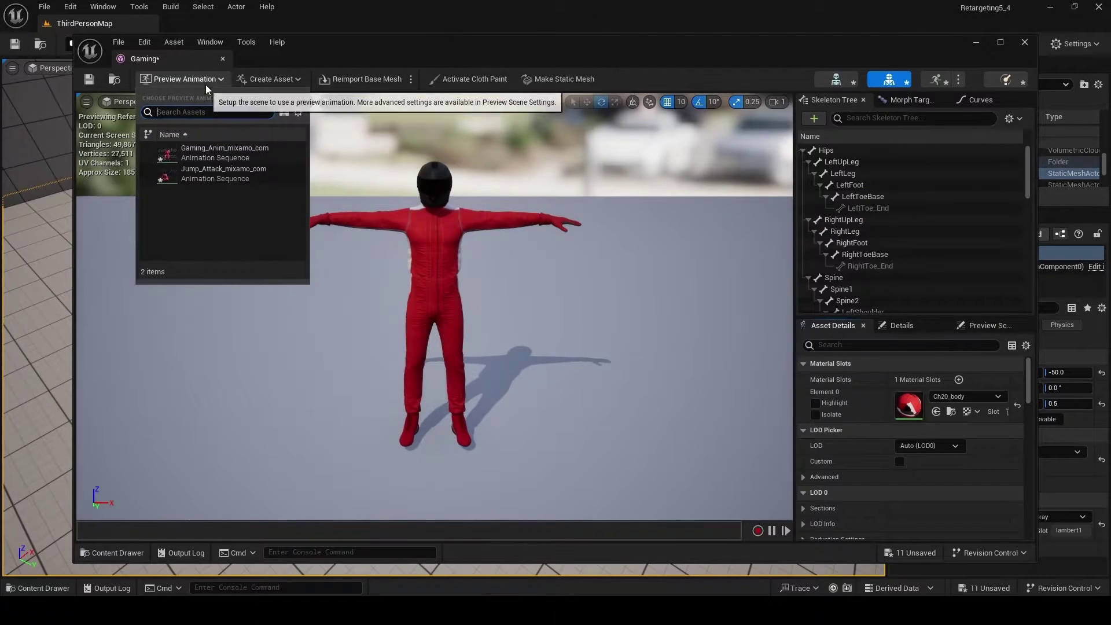
left_click(225, 152)
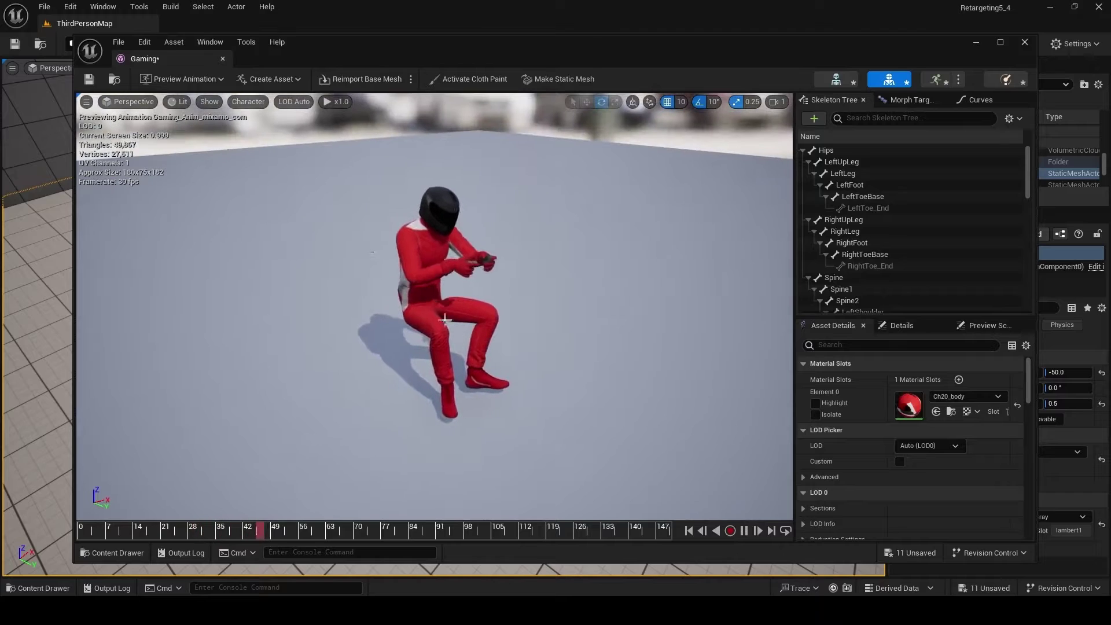
left_click(206, 77)
left_click(219, 176)
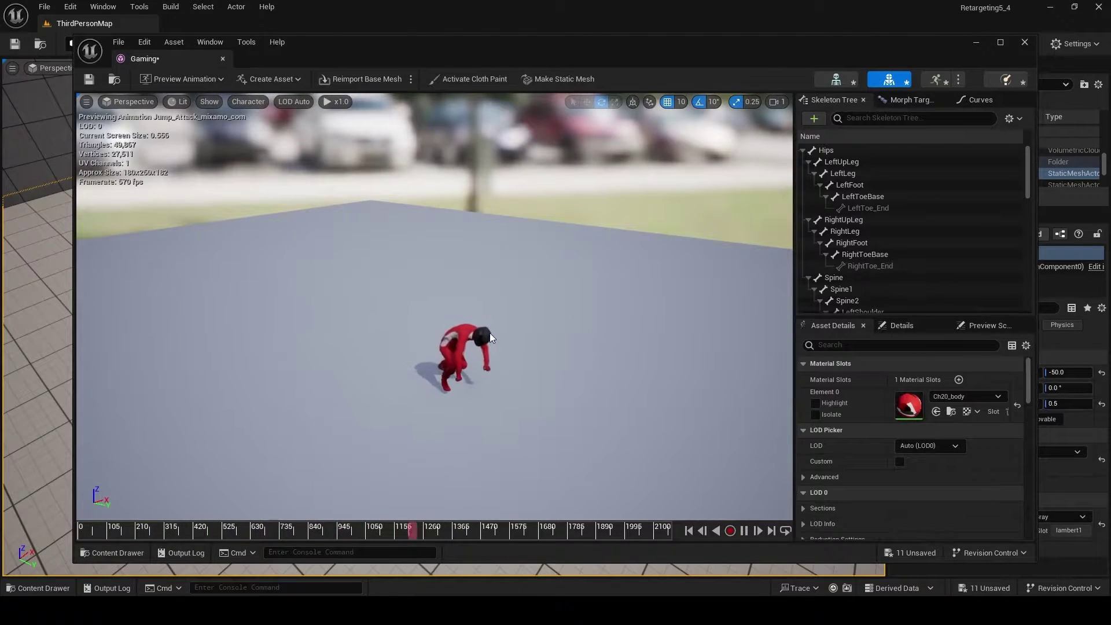
left_click(223, 58)
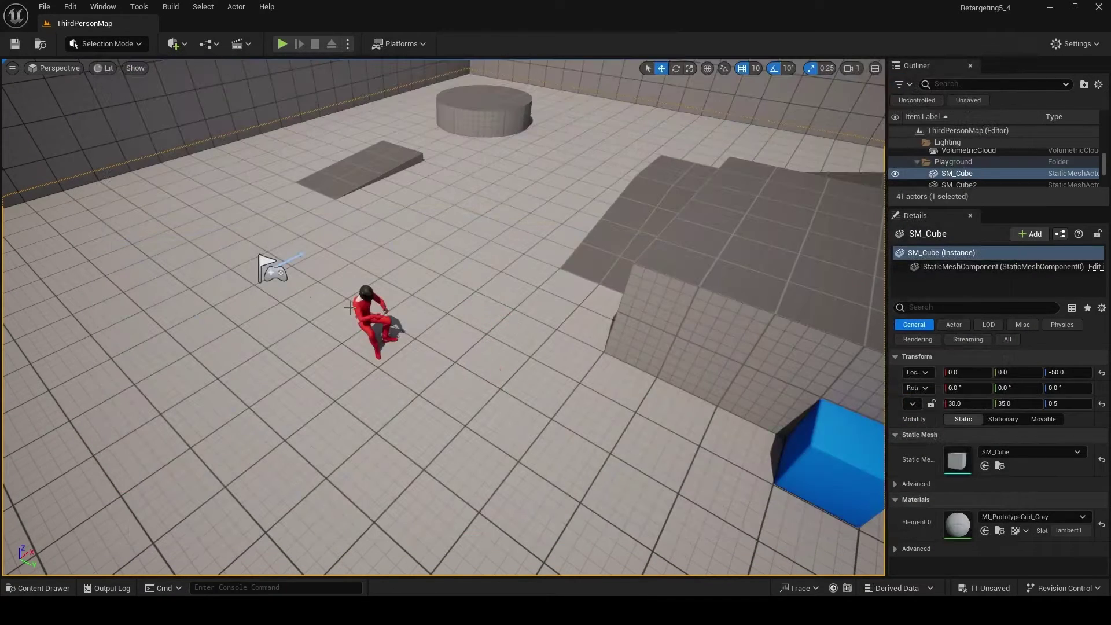
Set the red actor's Anim To Play to Jump_Attack_mixamo_com
left_click(391, 324)
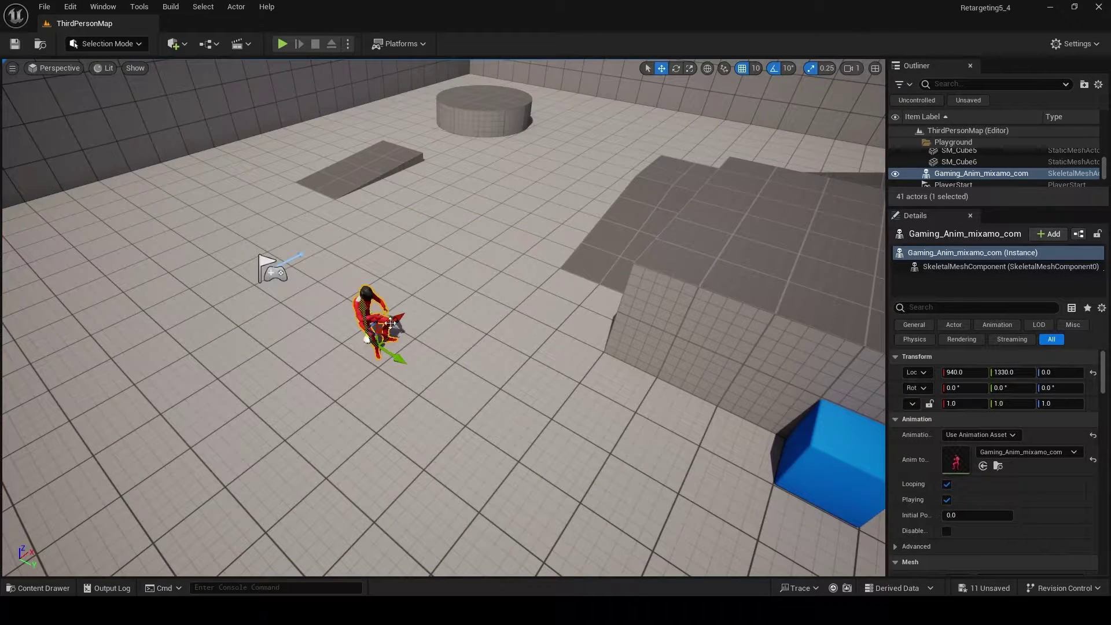
left_click(1023, 453)
left_click(940, 336)
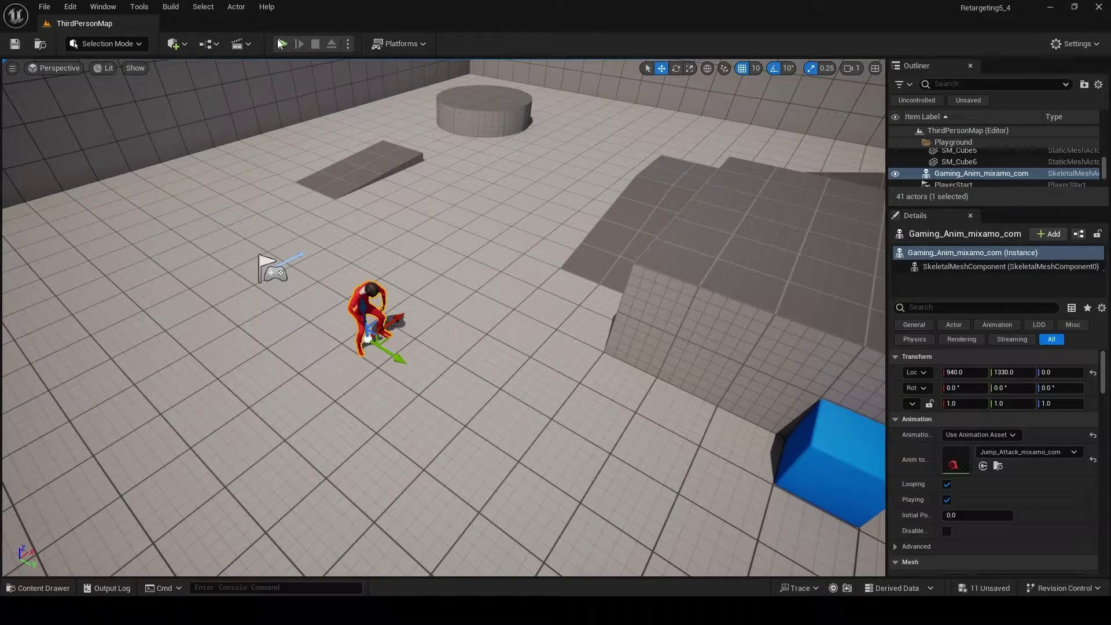
left_click(280, 42)
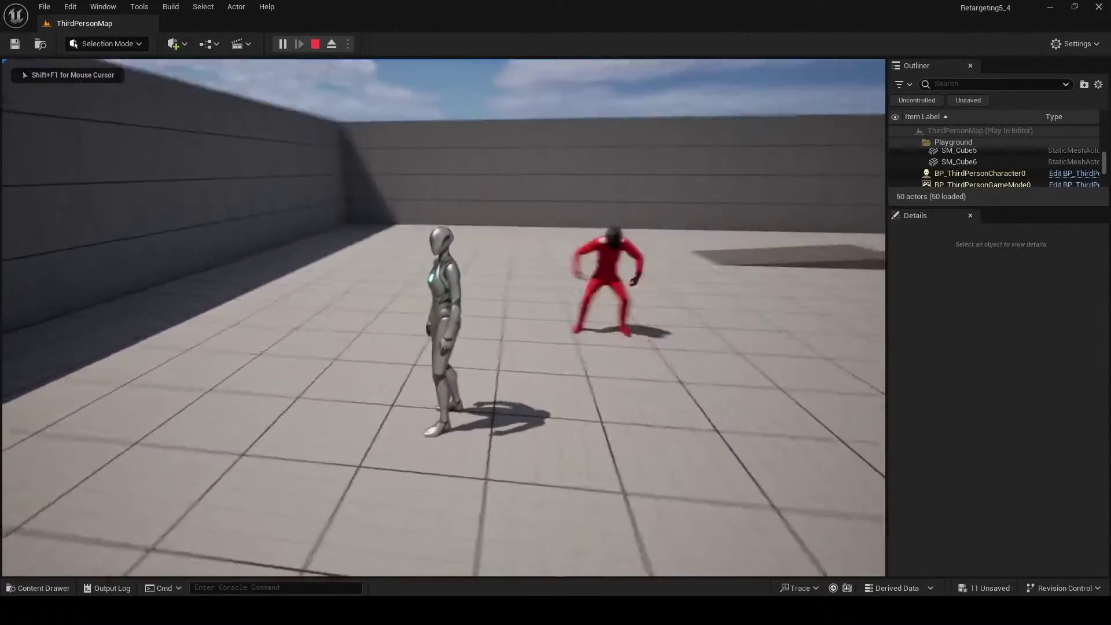
Run the mannequin in Play mode, then eject and move closer to the jump-attacking red character
key("w")
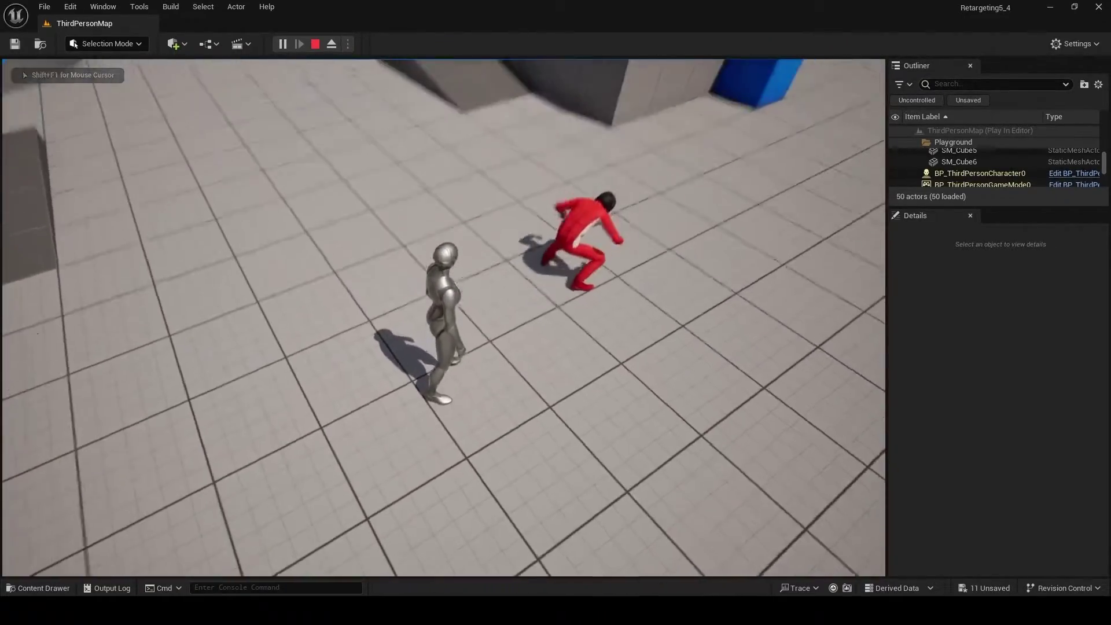
key("shift+F1")
left_click(331, 44)
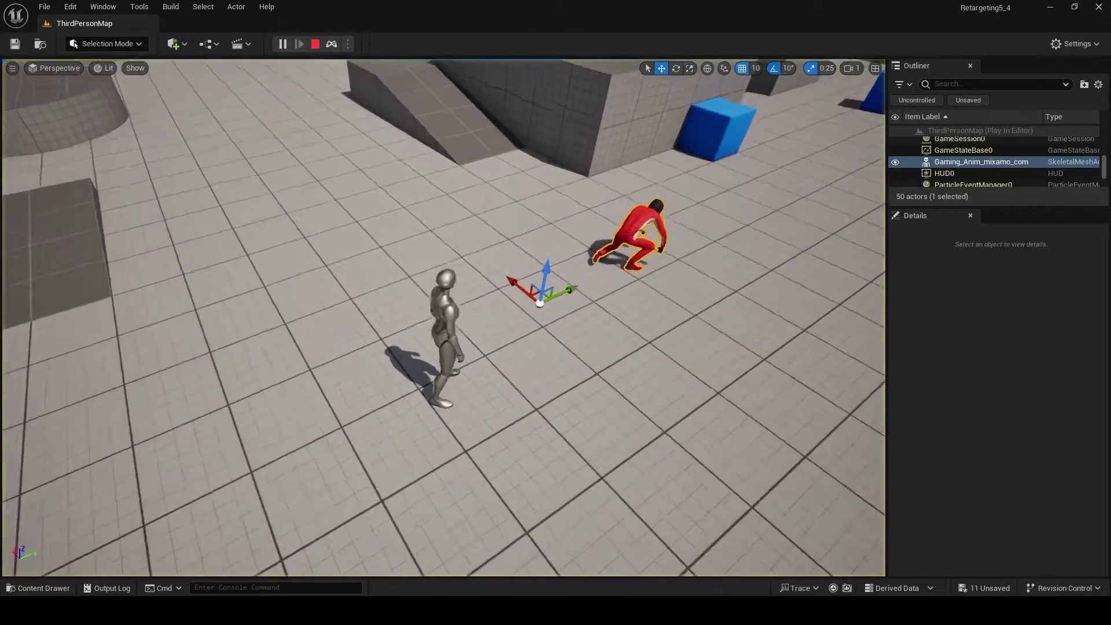
scroll(447, 319, "up", 5)
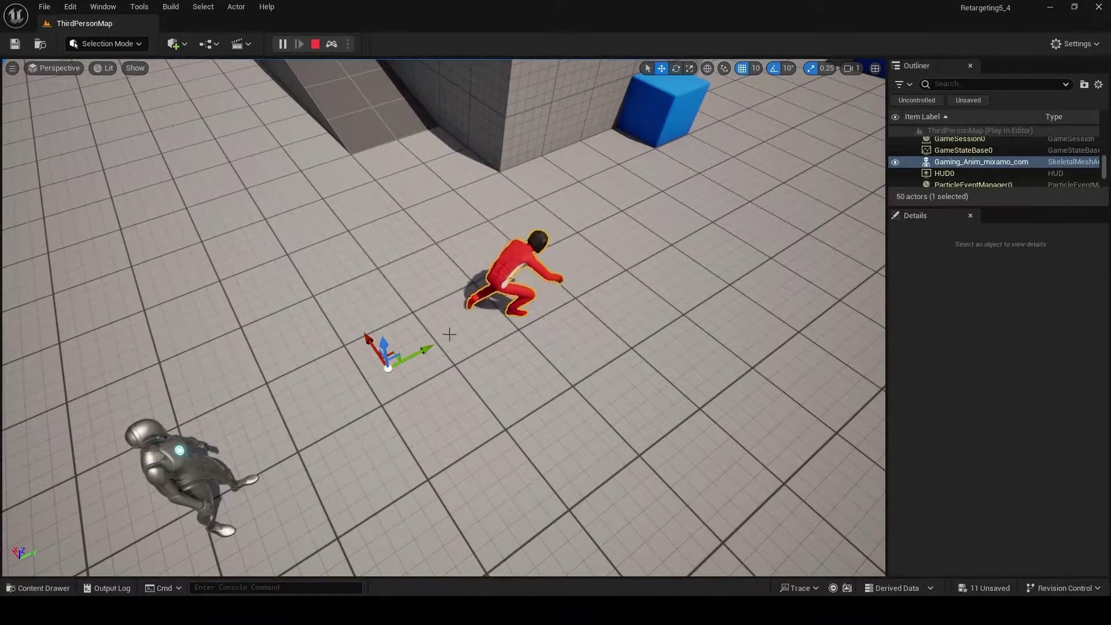
Stop play, open and dock Jump_Attack_mixamo_com, and tick Force Root Lock via a 'root' search
left_click(315, 44)
key("ctrl+space")
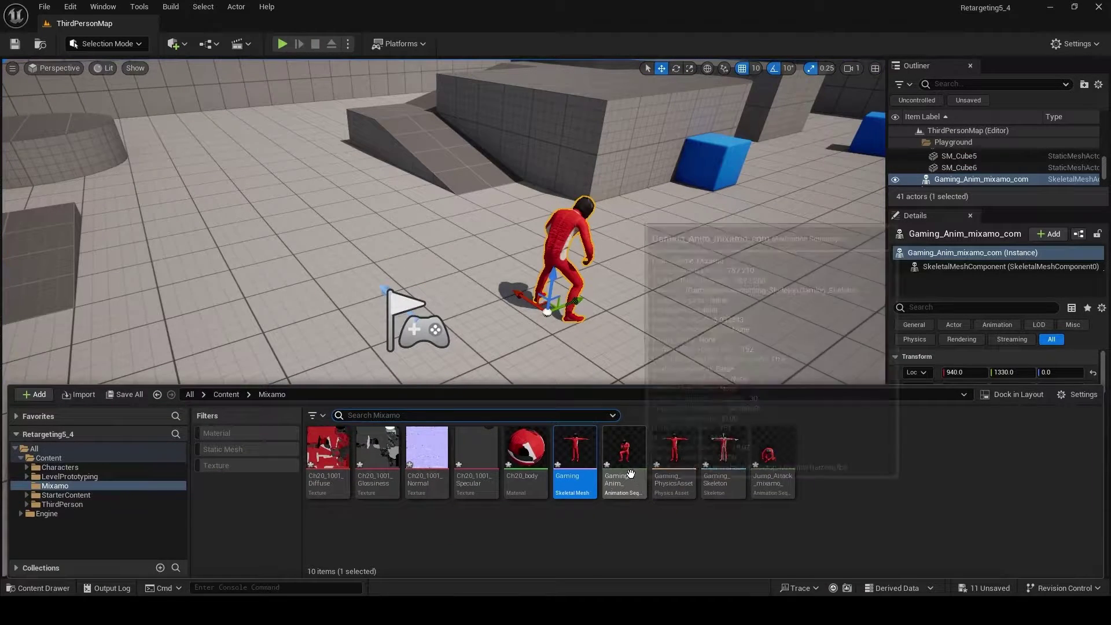
double_click(774, 457)
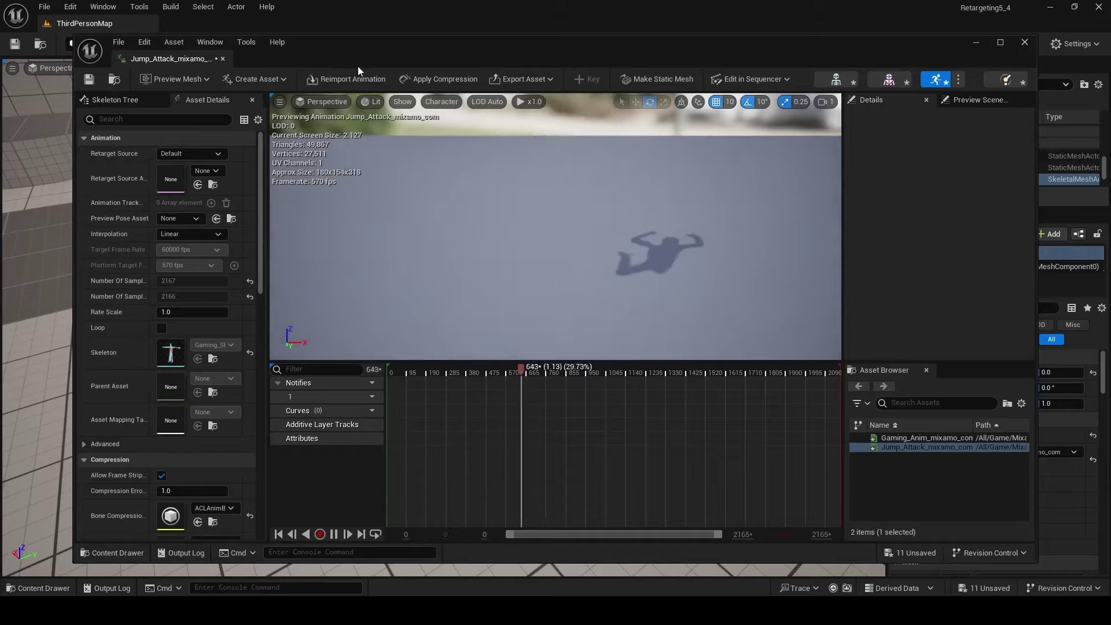
left_click_drag(192, 60, 192, 26)
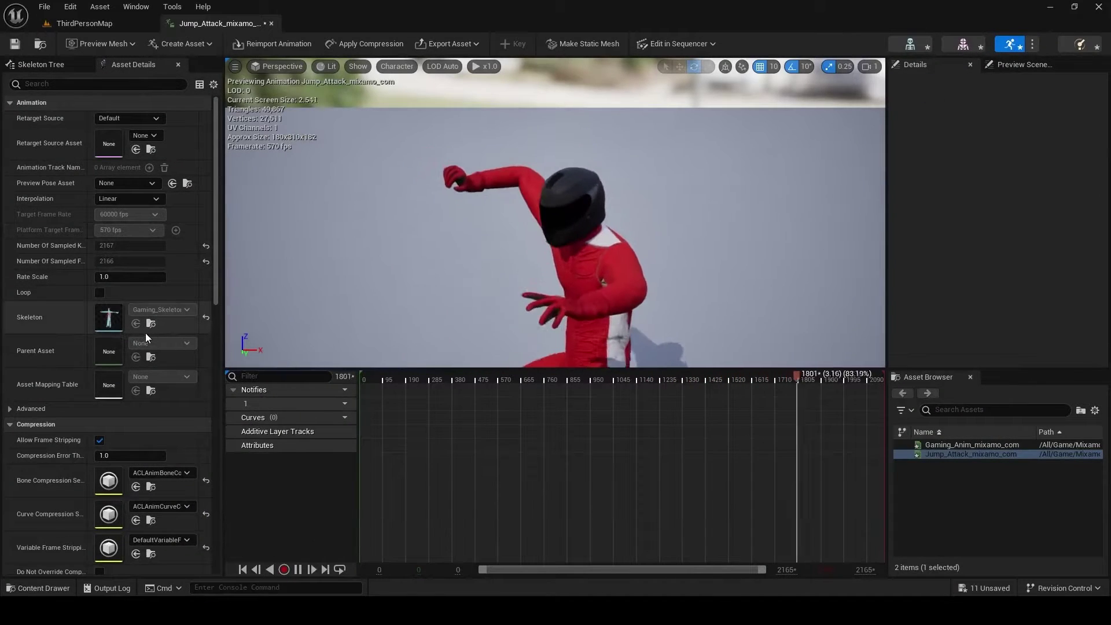
scroll(145, 333, "down", 4)
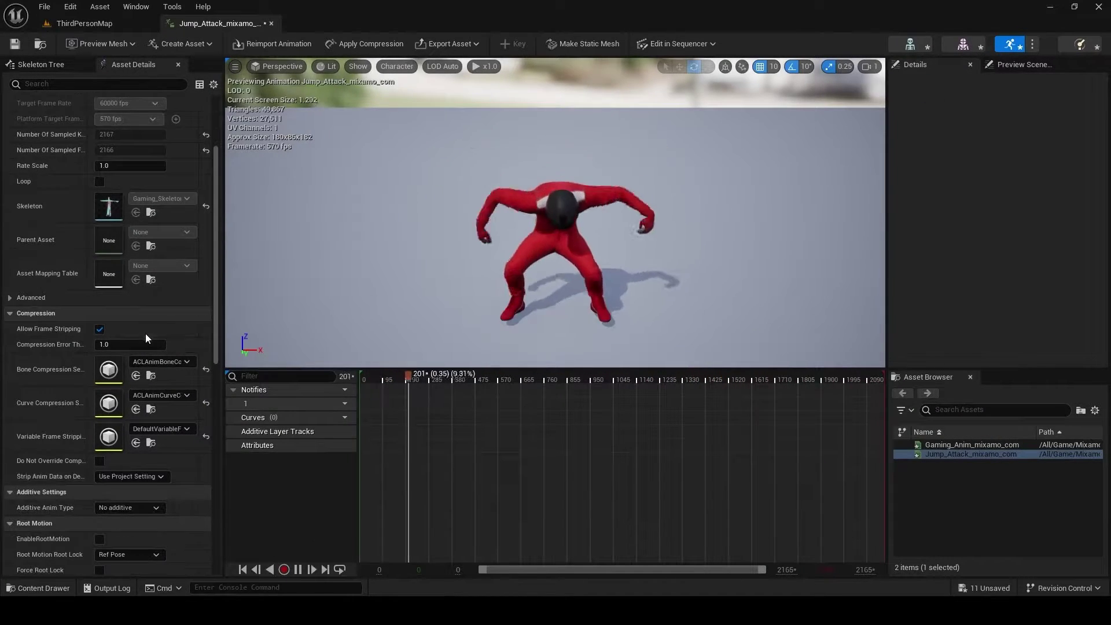
left_click(94, 84)
type("root")
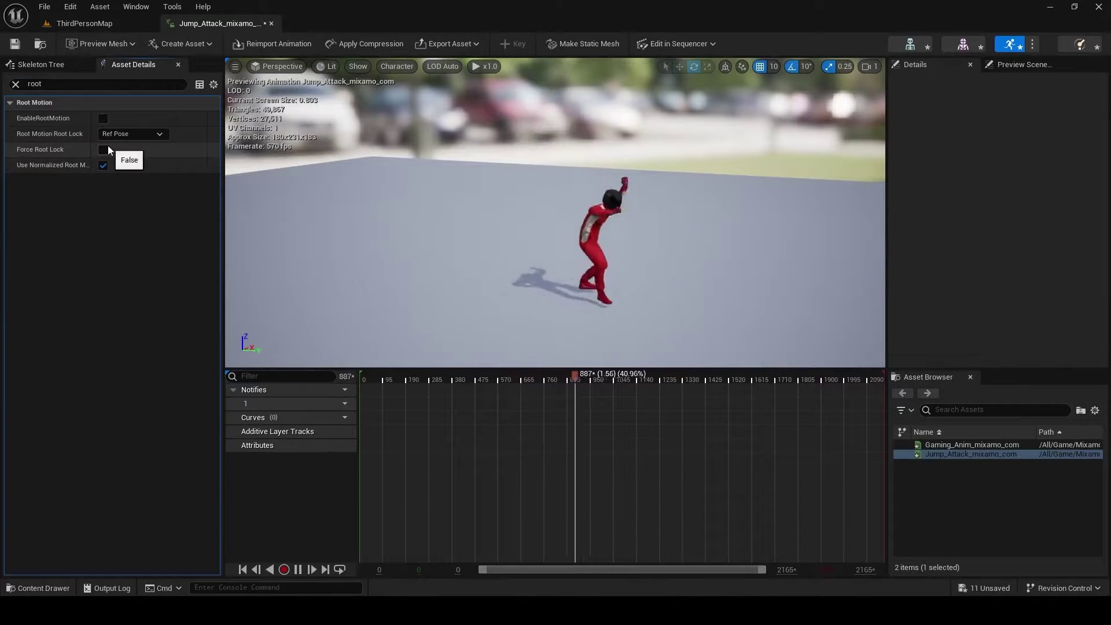
left_click(103, 149)
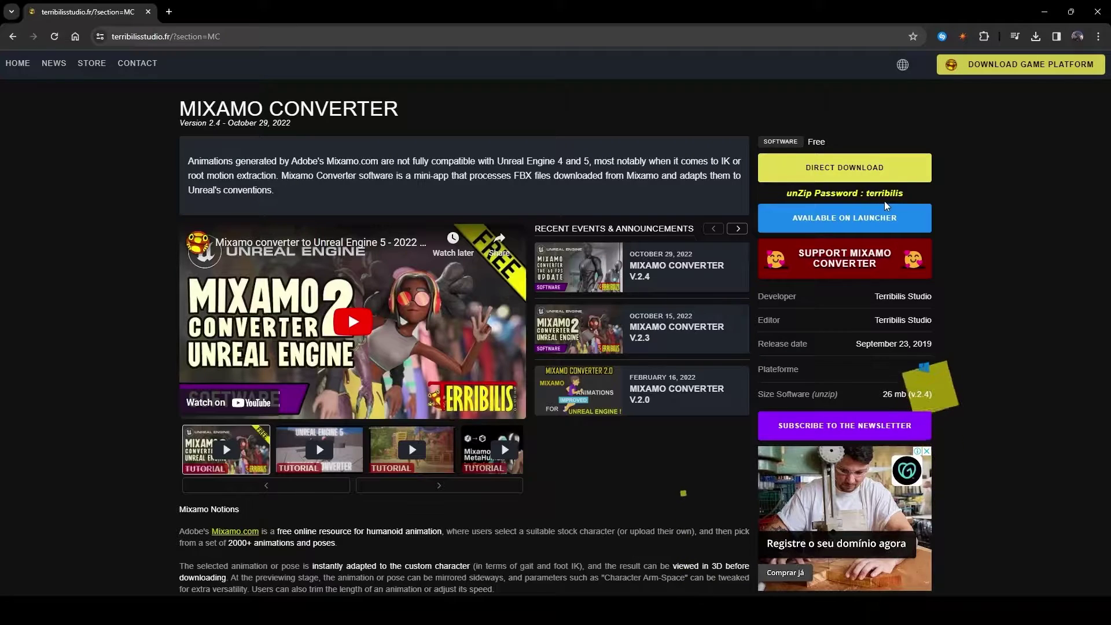
Save mixamo_converter.zip into Desktop\Mixamo and select the page's unzip password to copy
left_click(872, 169)
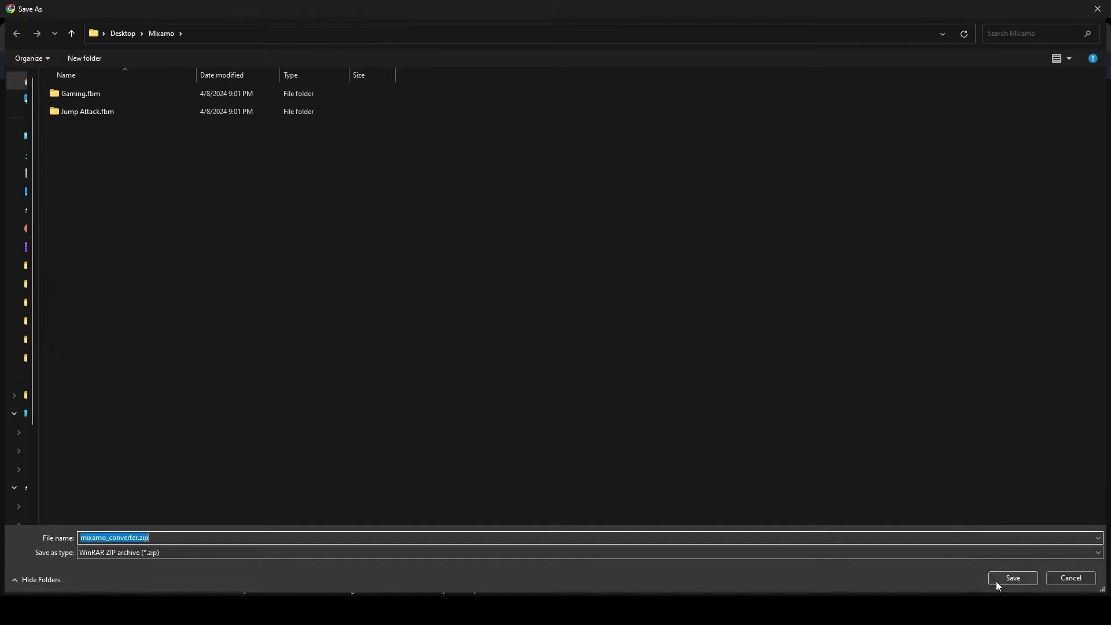
left_click(996, 582)
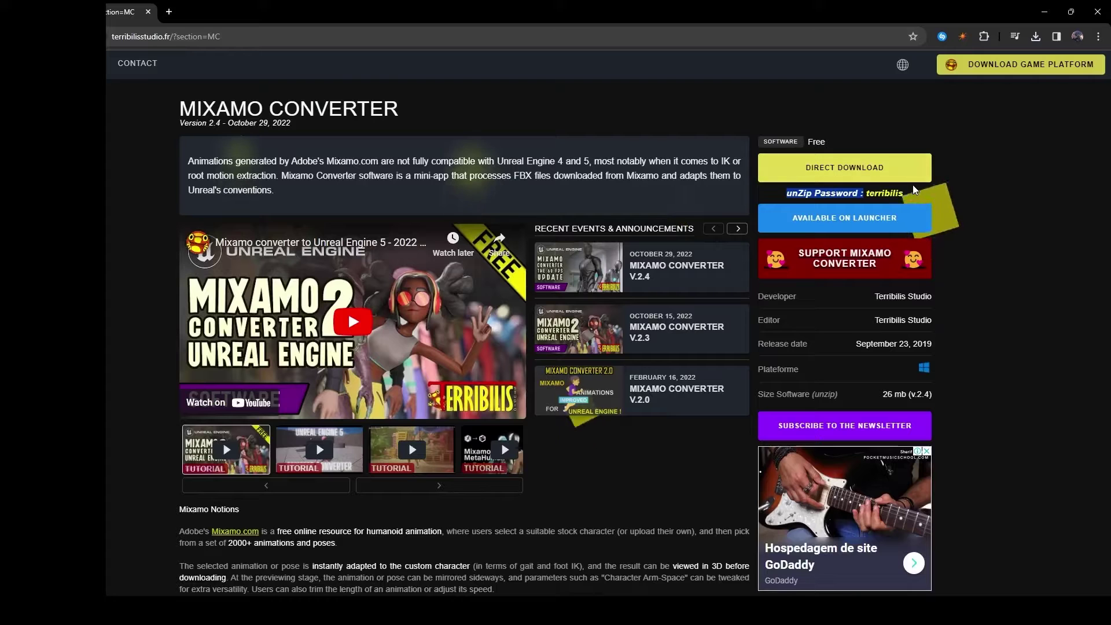
left_click_drag(906, 193, 867, 195)
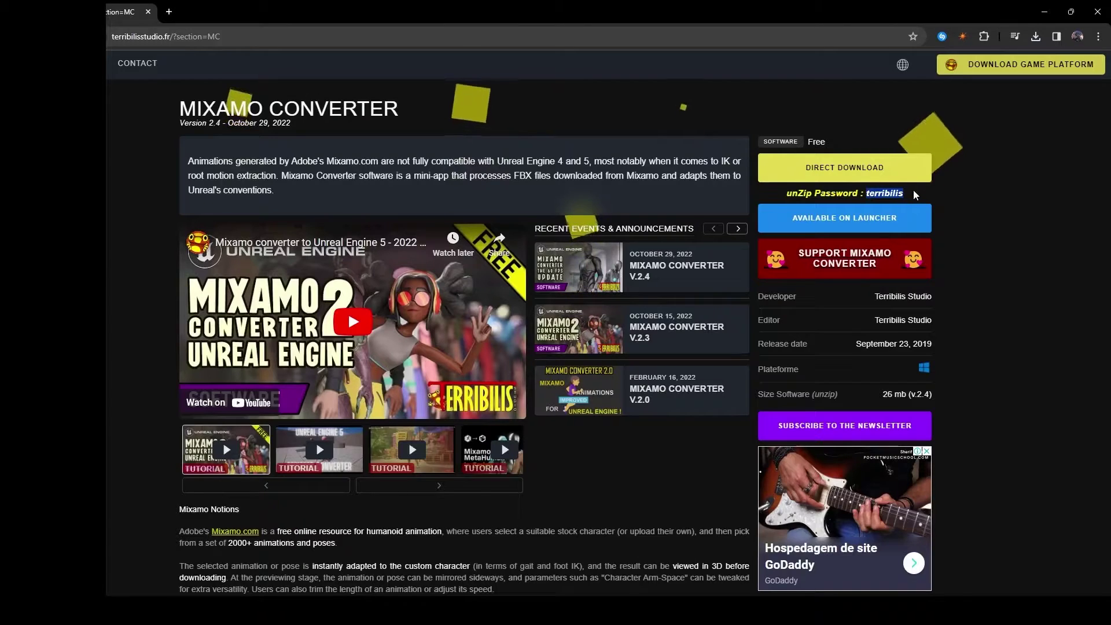
Enter the archive password in WinRAR and extract the Mixamo Converter files
mouse_move(528, 610)
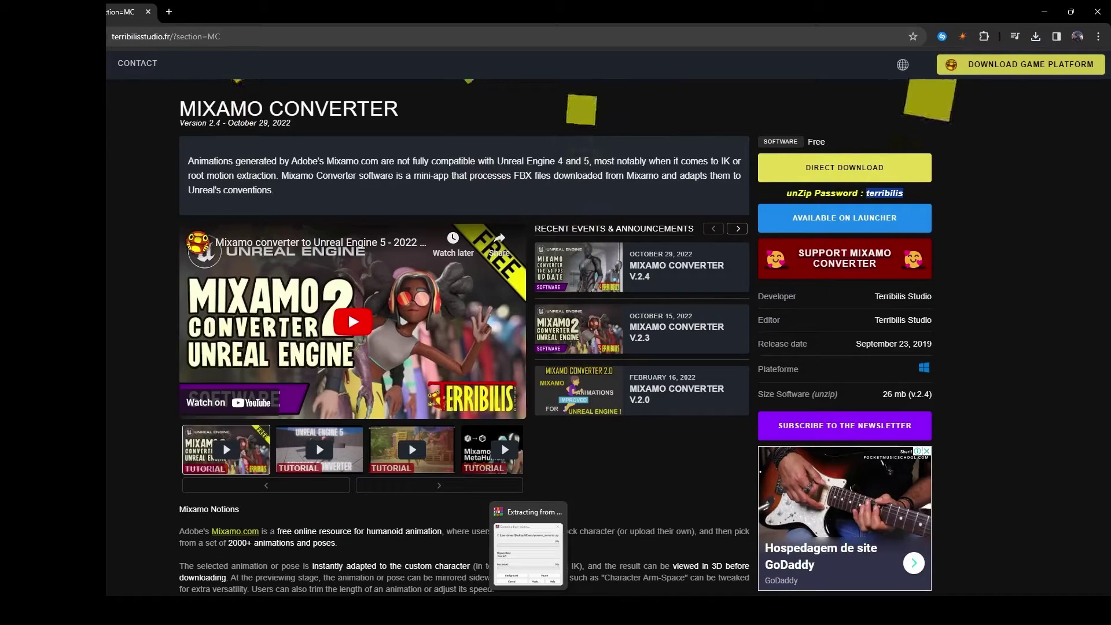
left_click(543, 524)
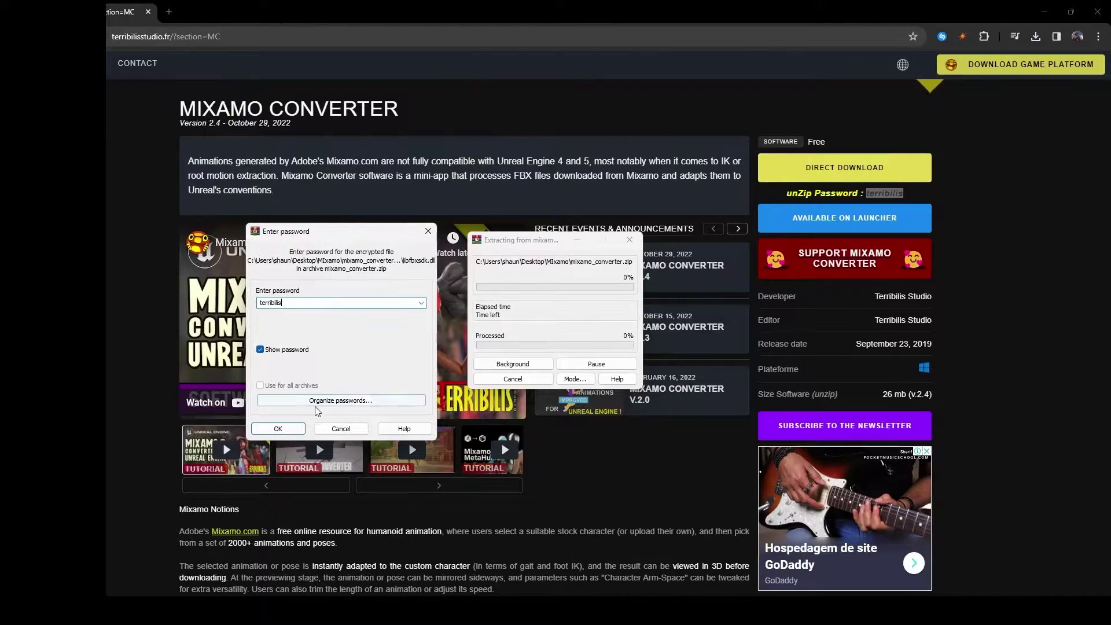
left_click(298, 428)
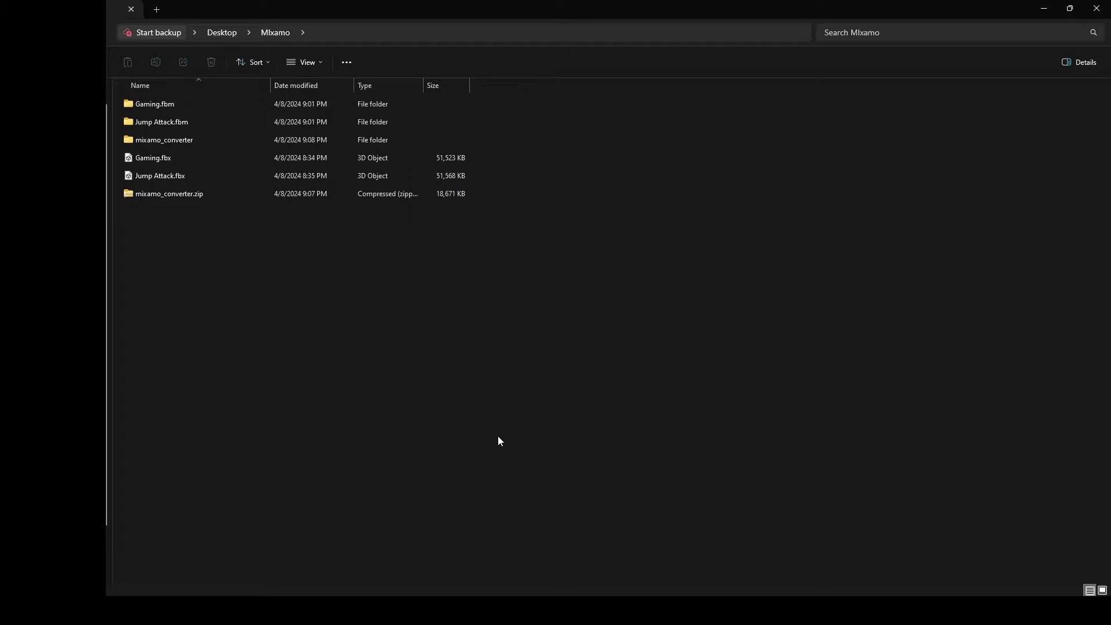
Launch Mixamo_Converter.exe from the mixamo_converter\mixamo_converter folder
double_click(186, 140)
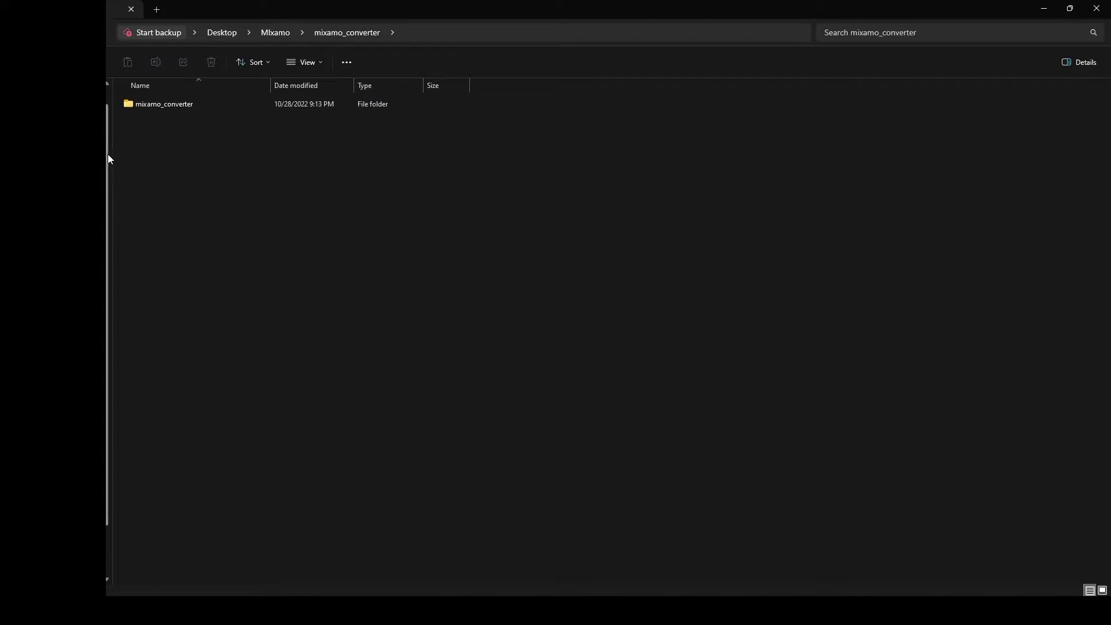
double_click(176, 110)
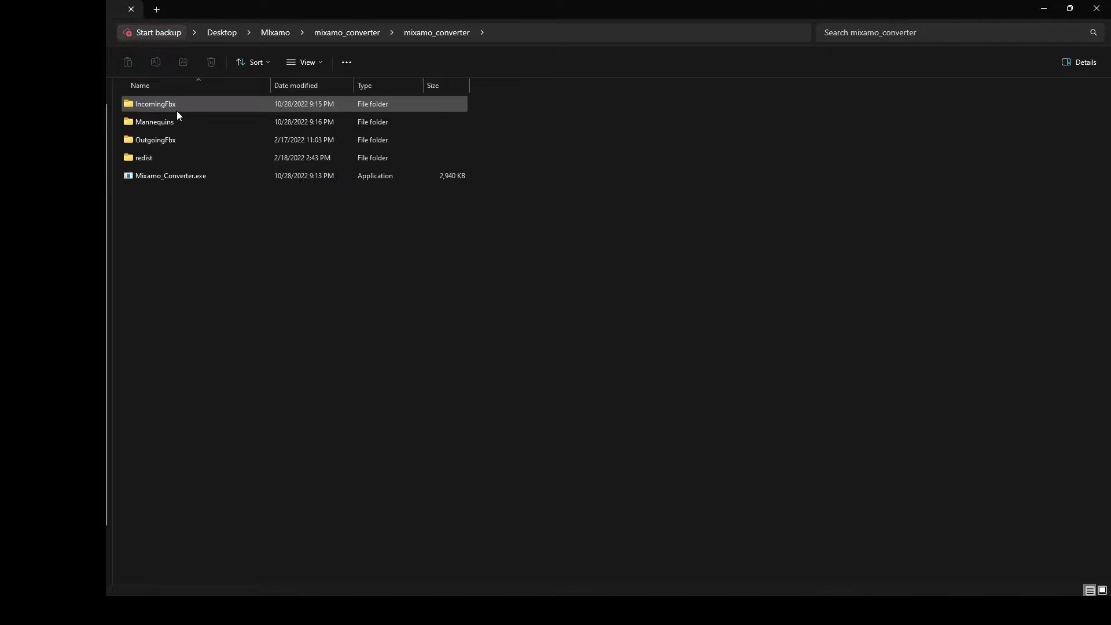
double_click(169, 176)
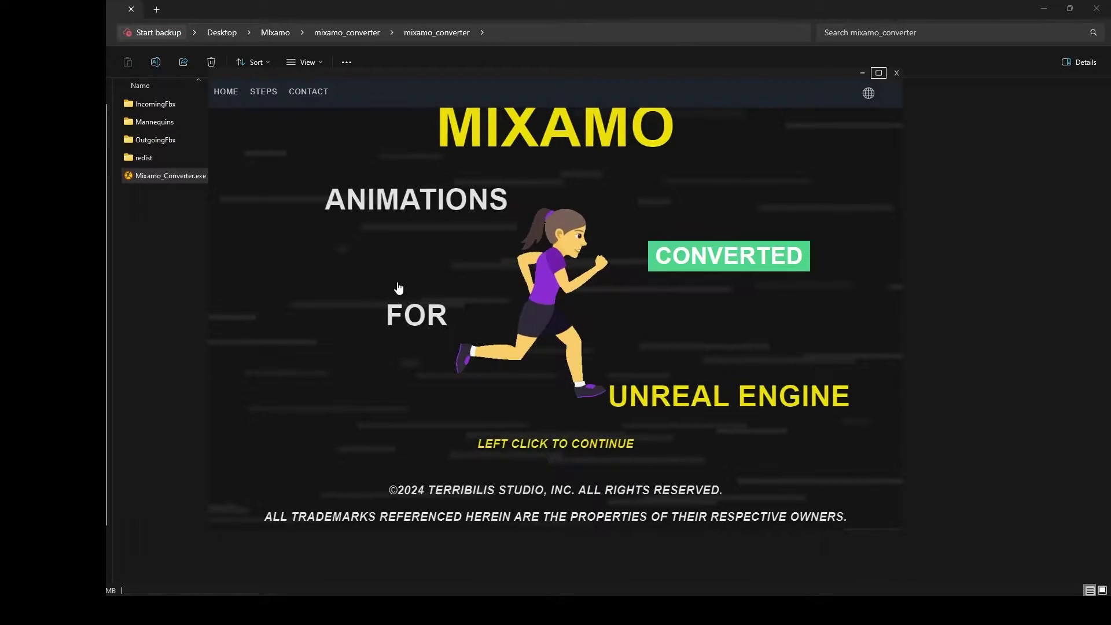
Get past the converter's splash and cookie screens and open the original-animations folder
left_click(399, 288)
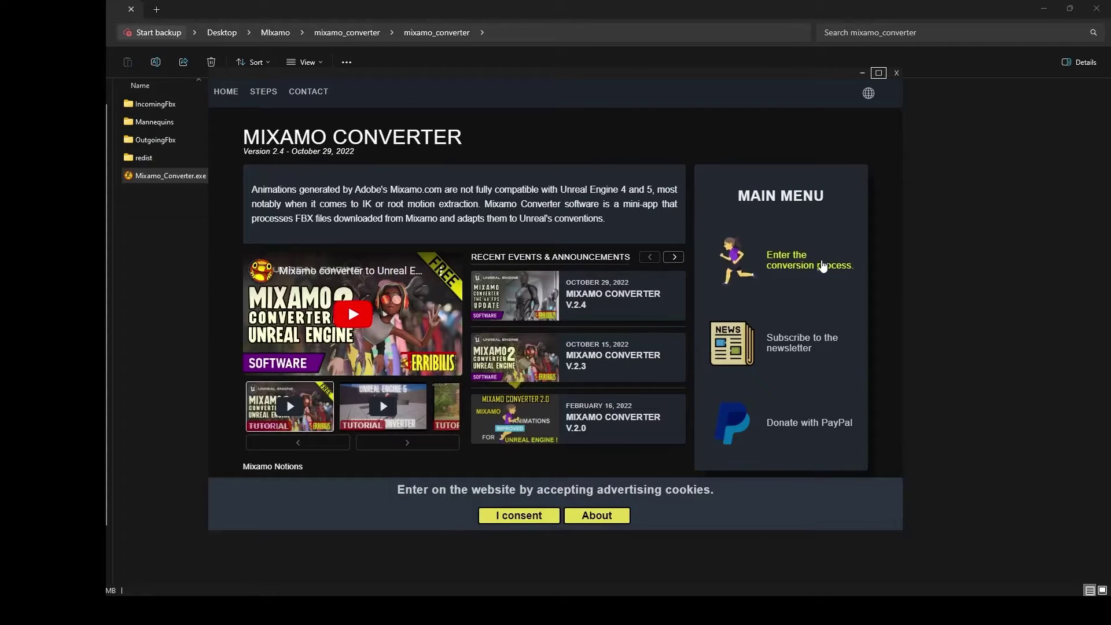
left_click(520, 515)
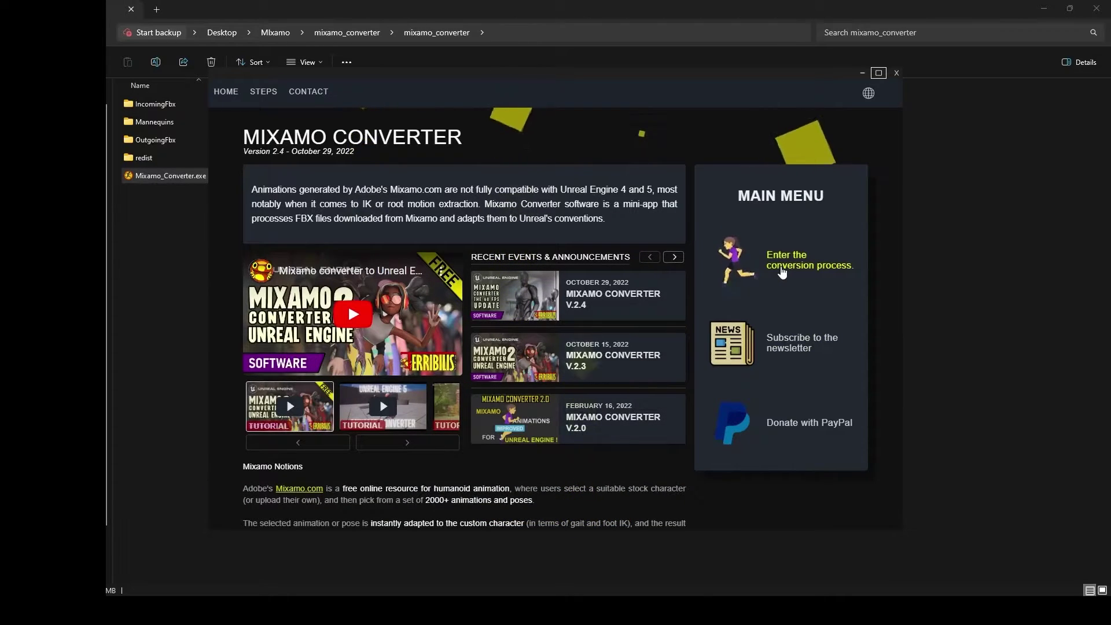
left_click(783, 272)
scroll(587, 377, "down", 10)
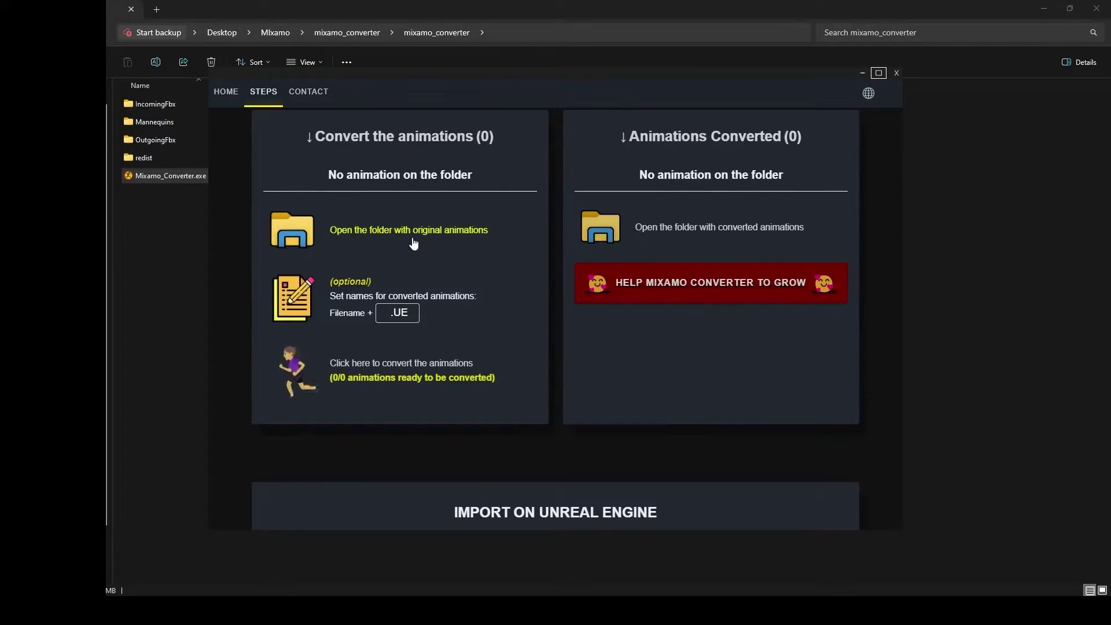
left_click(412, 243)
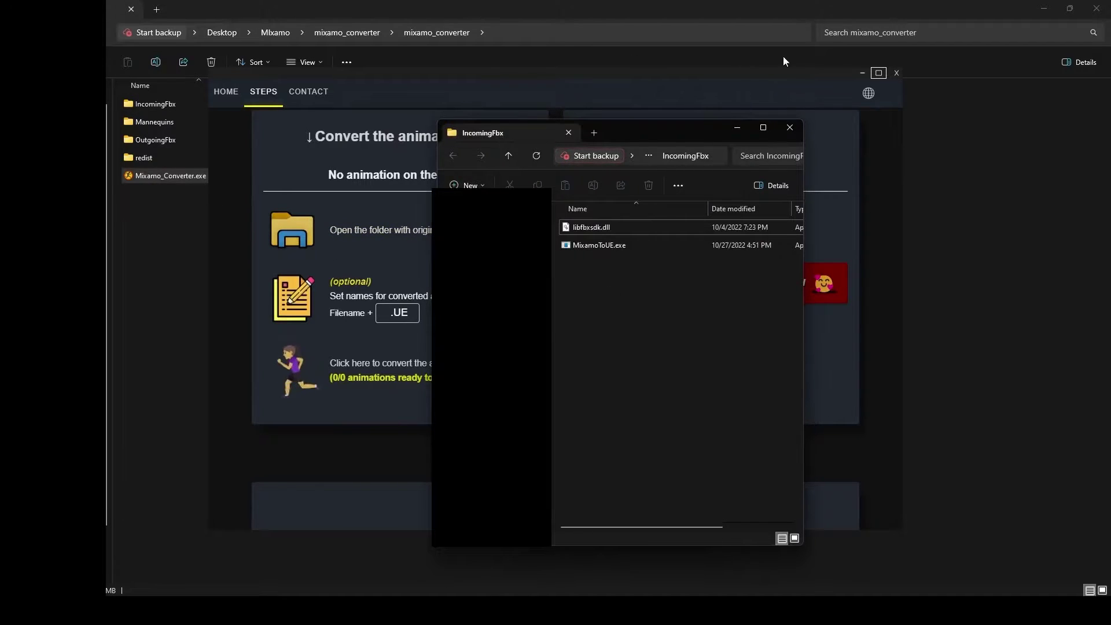
Cut Gaming.fbx and Jump Attack.fbx from the Mixamo folder
left_click(863, 73)
left_click_drag(645, 131, 746, 135)
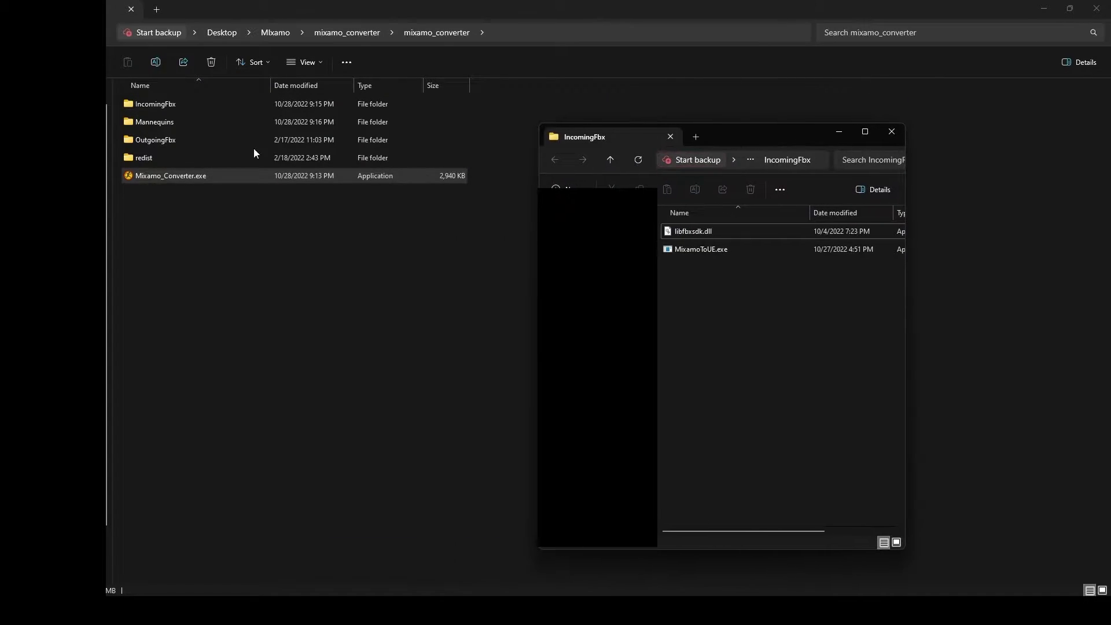
left_click(276, 33)
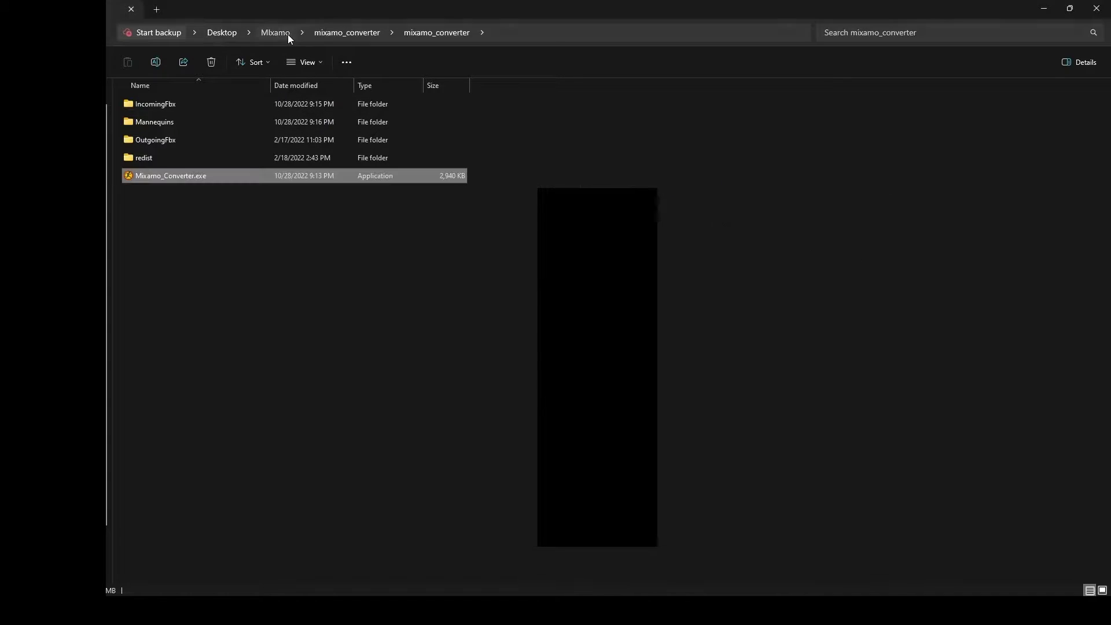
left_click(153, 157)
left_click(166, 176, "shift")
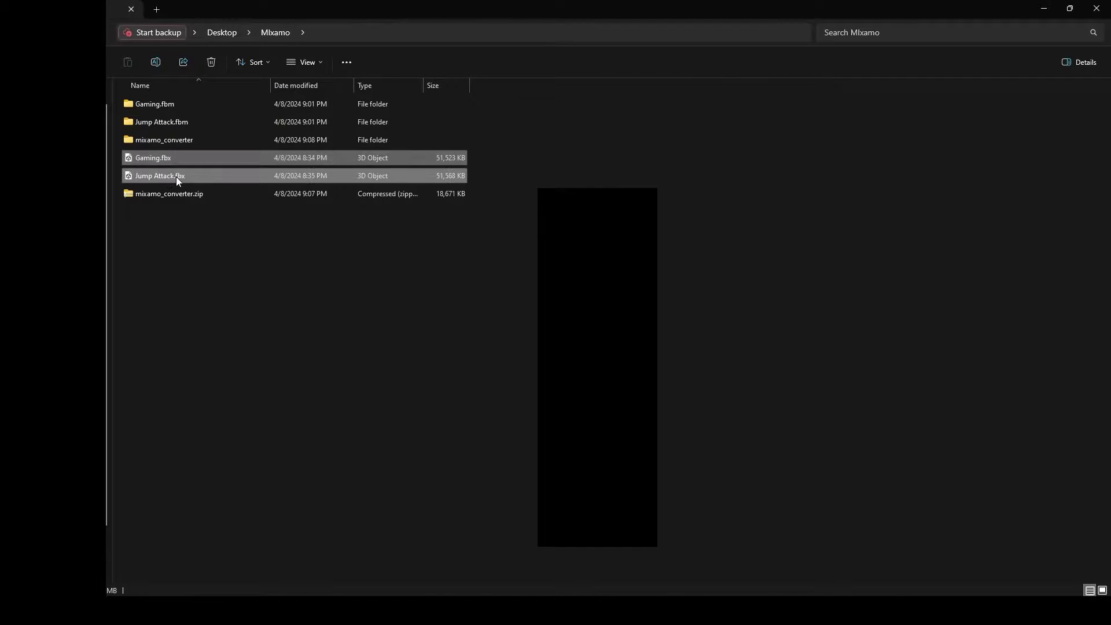
key("ctrl+x")
Paste both FBX files into IncomingFbx and start the animation conversion
mouse_move(516, 611)
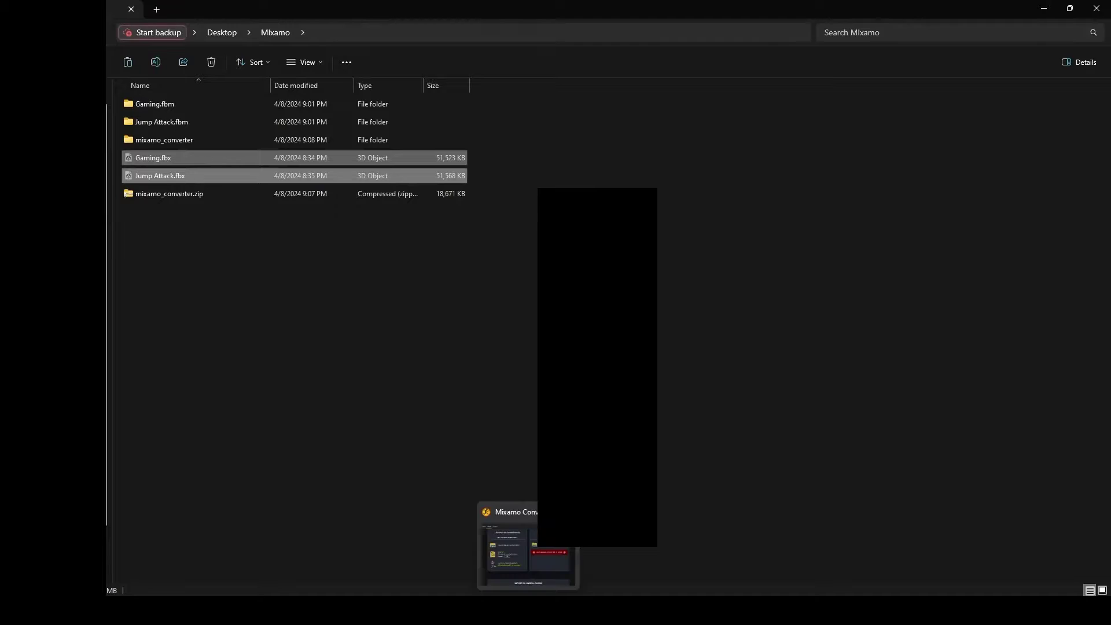
left_click(548, 564)
left_click(384, 238)
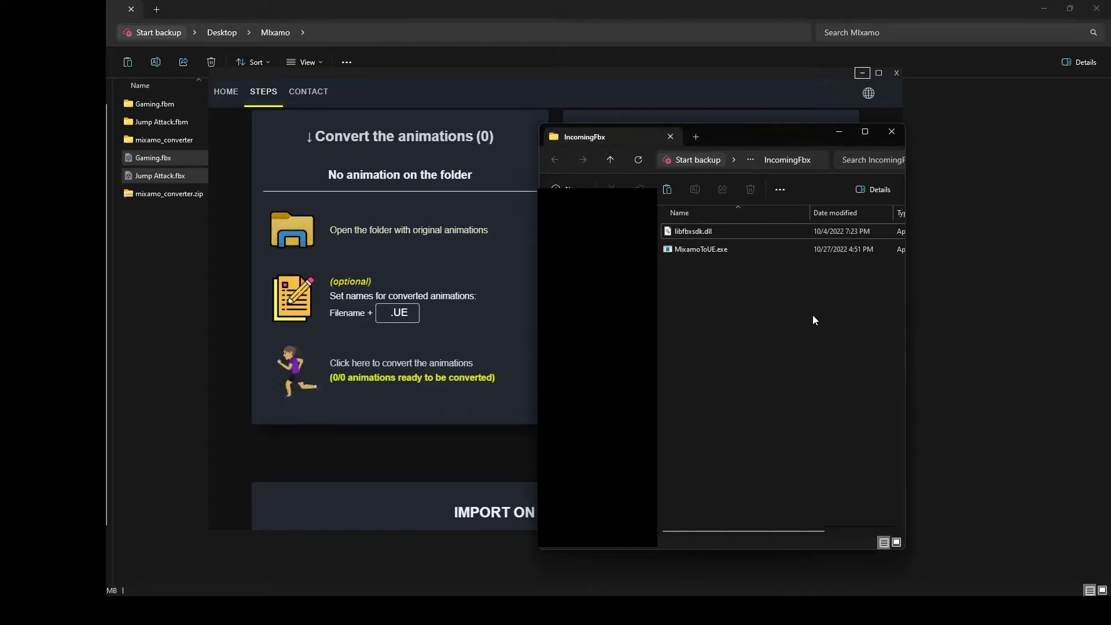
key("ctrl+v")
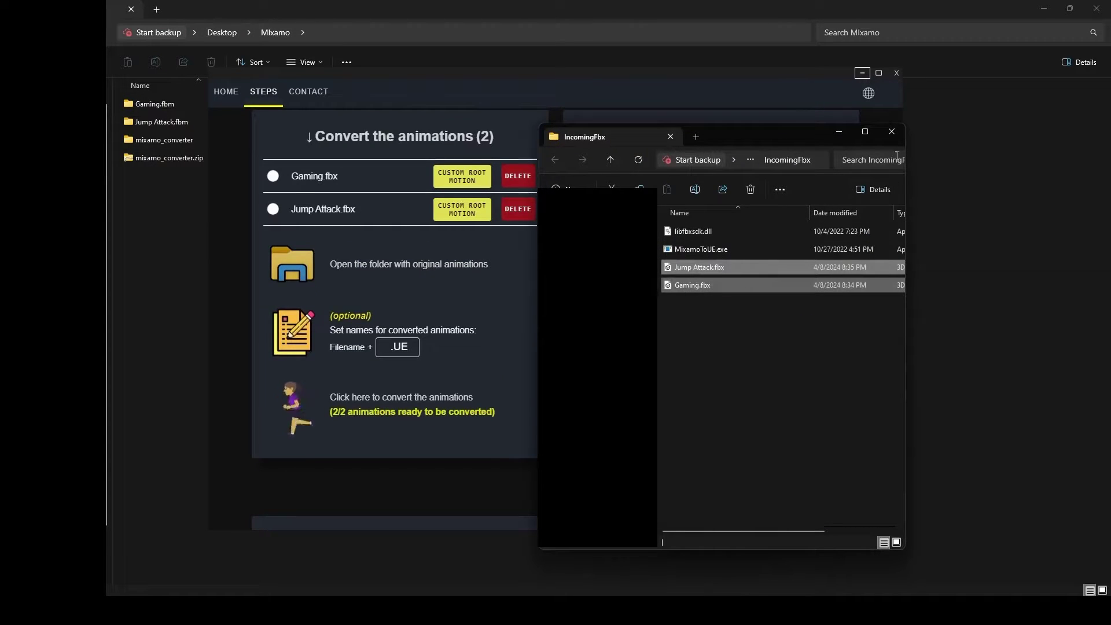
left_click(891, 133)
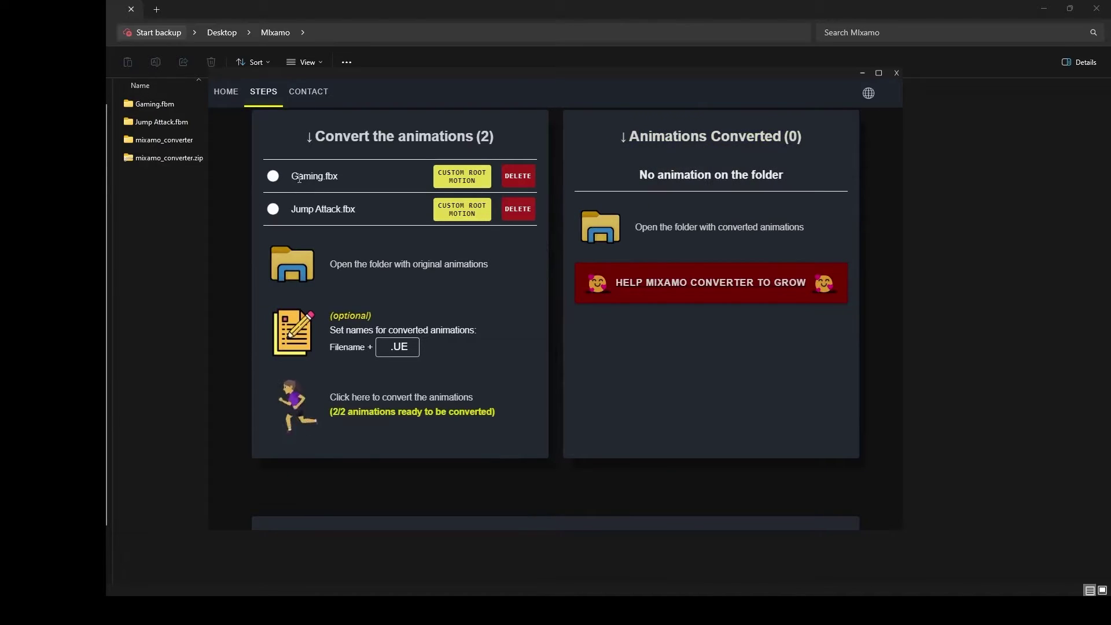
left_click(381, 401)
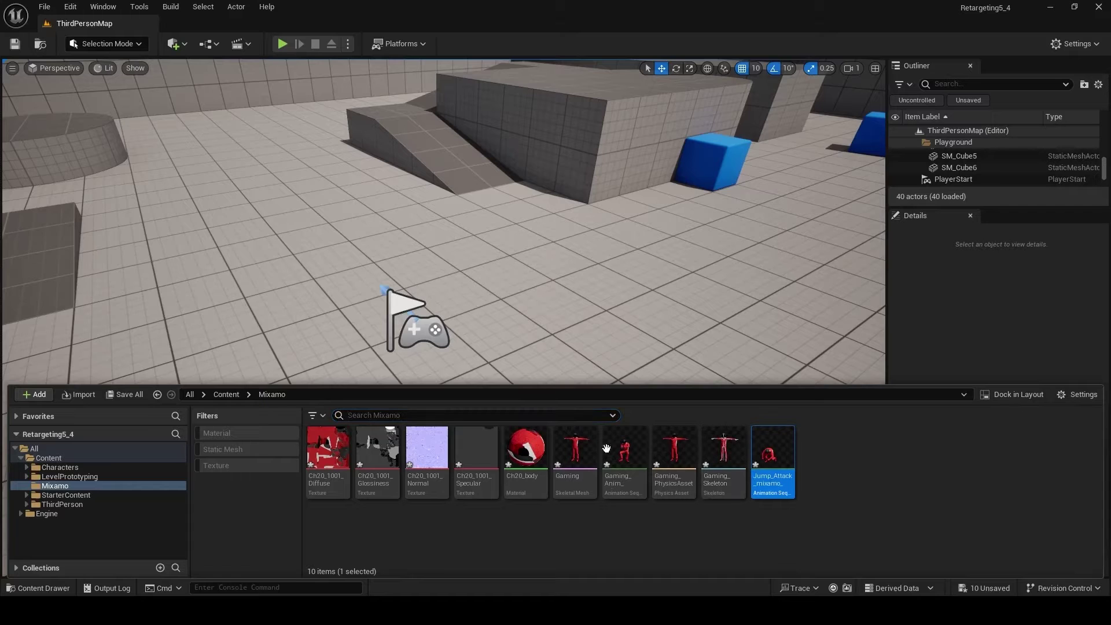
Force delete all existing assets in the Mixamo folder
left_click(339, 447, "shift")
key("Delete")
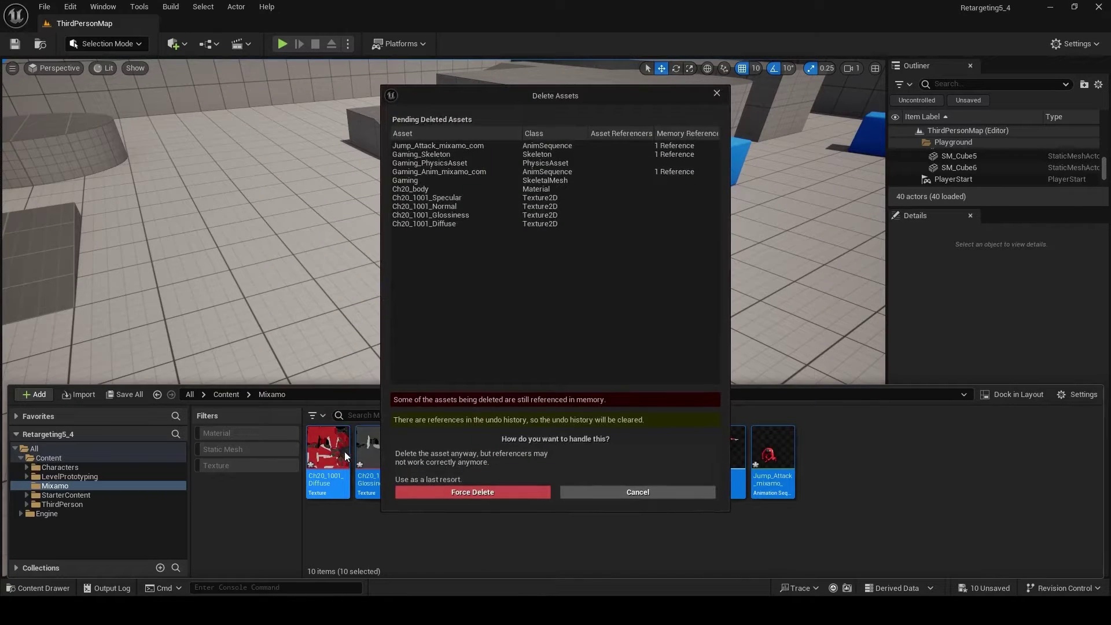
left_click(446, 491)
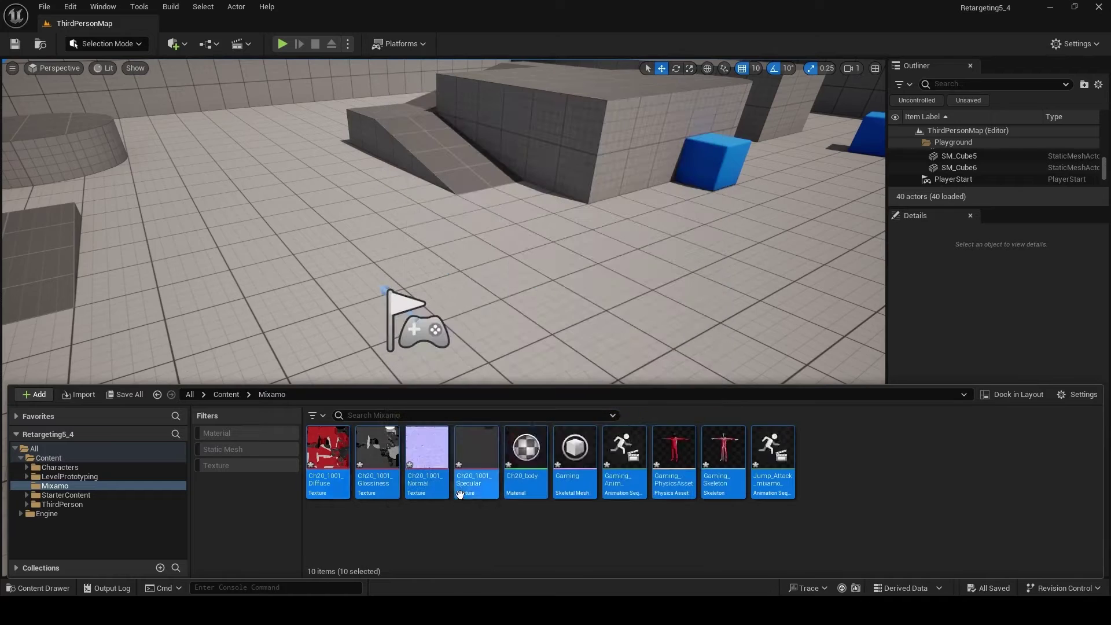
Import Gaming_UE with animations, then JumpAttack_UE as animation on the Gaming_UE skeleton
right_click(461, 496)
left_click(509, 347)
key("f")
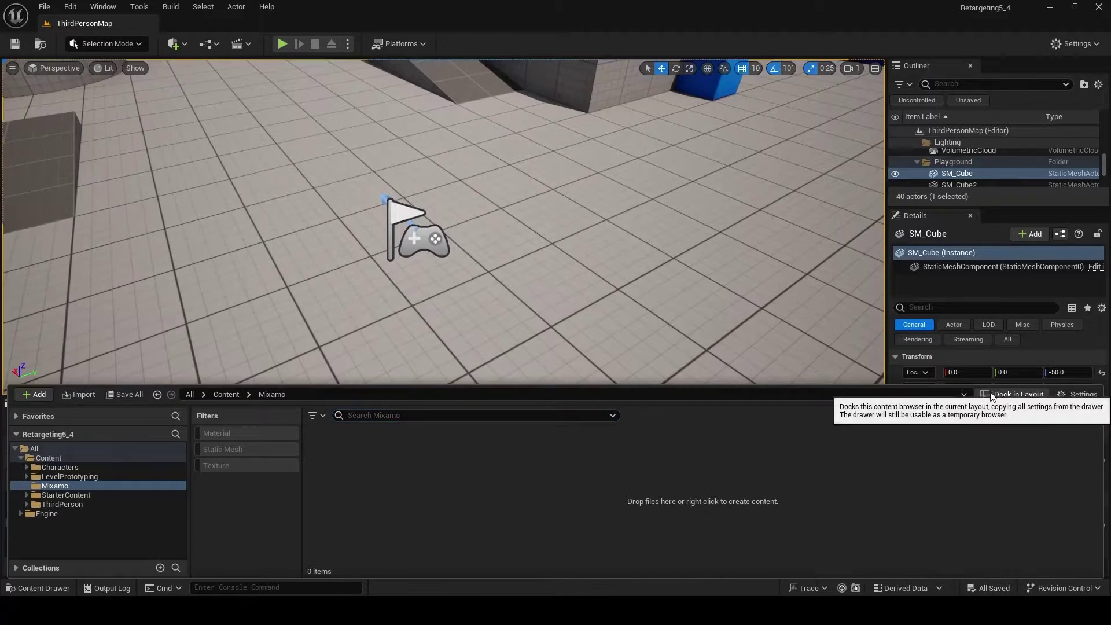
left_click(1013, 394)
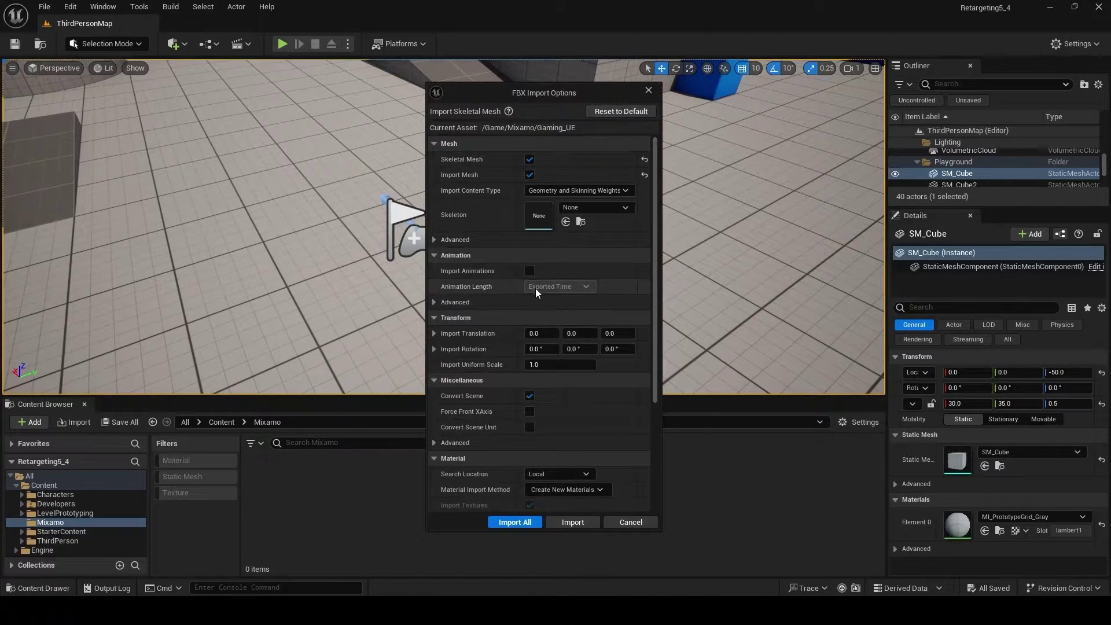
left_click(530, 271)
left_click(515, 523)
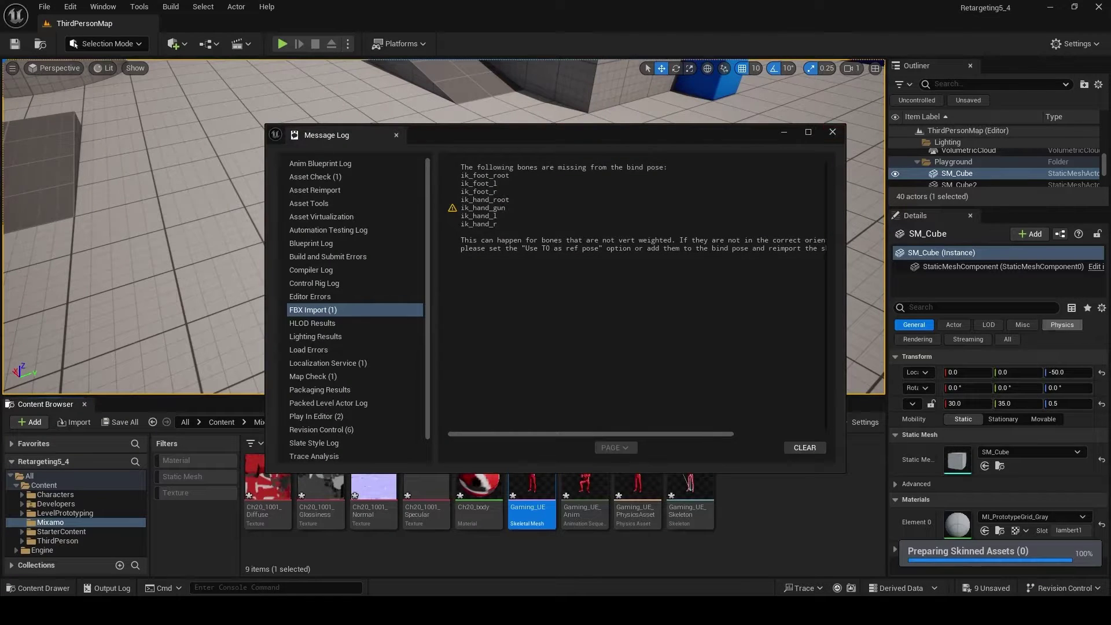
left_click(833, 132)
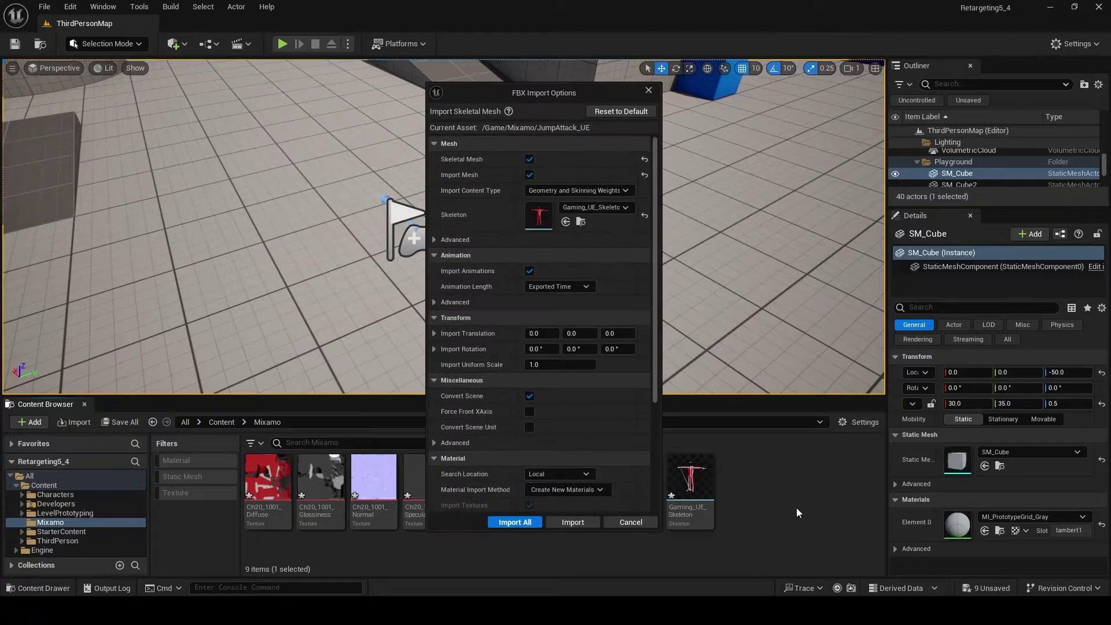
left_click(532, 167)
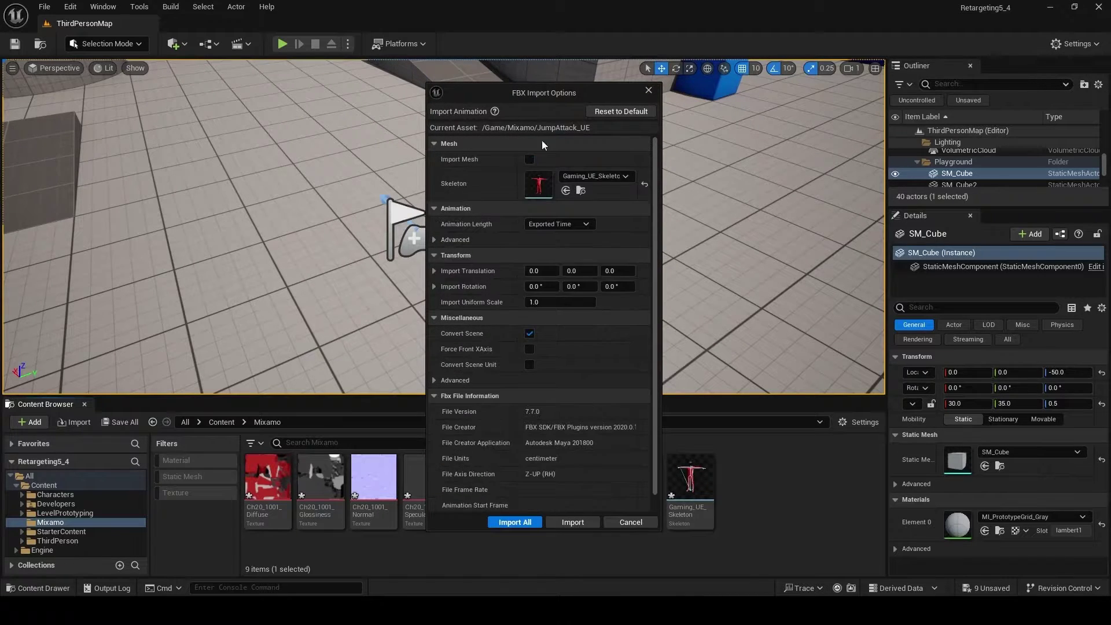
left_click_drag(550, 99, 948, 107)
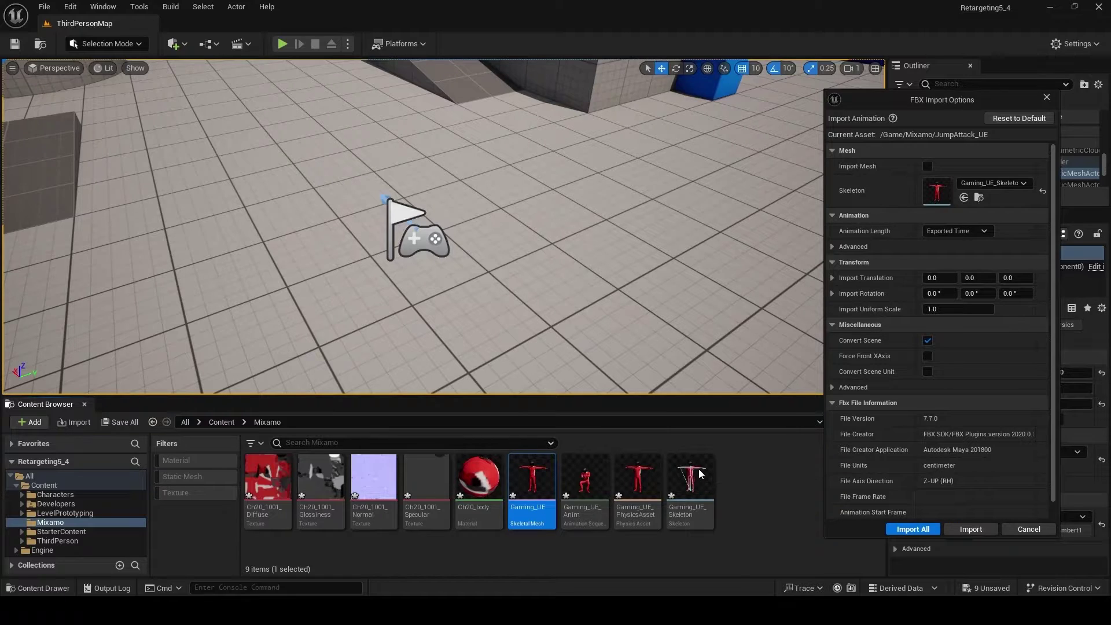
left_click(905, 528)
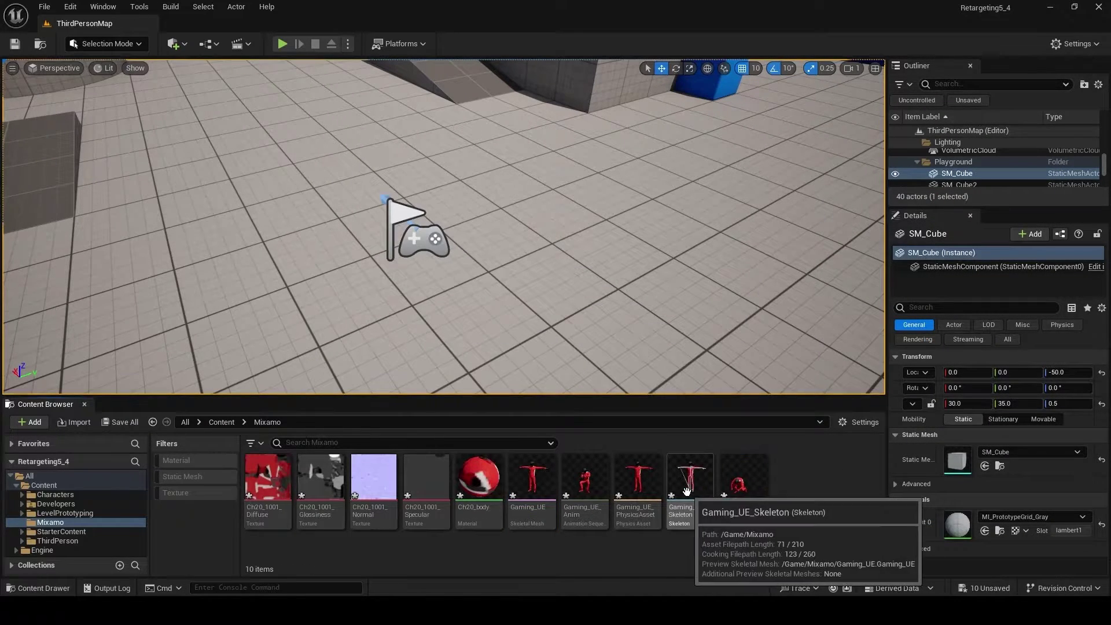
Drag Gaming_UE_Anim and JumpAttack_UE into the level viewport
left_click_drag(585, 492, 536, 225)
left_click_drag(749, 481, 624, 263)
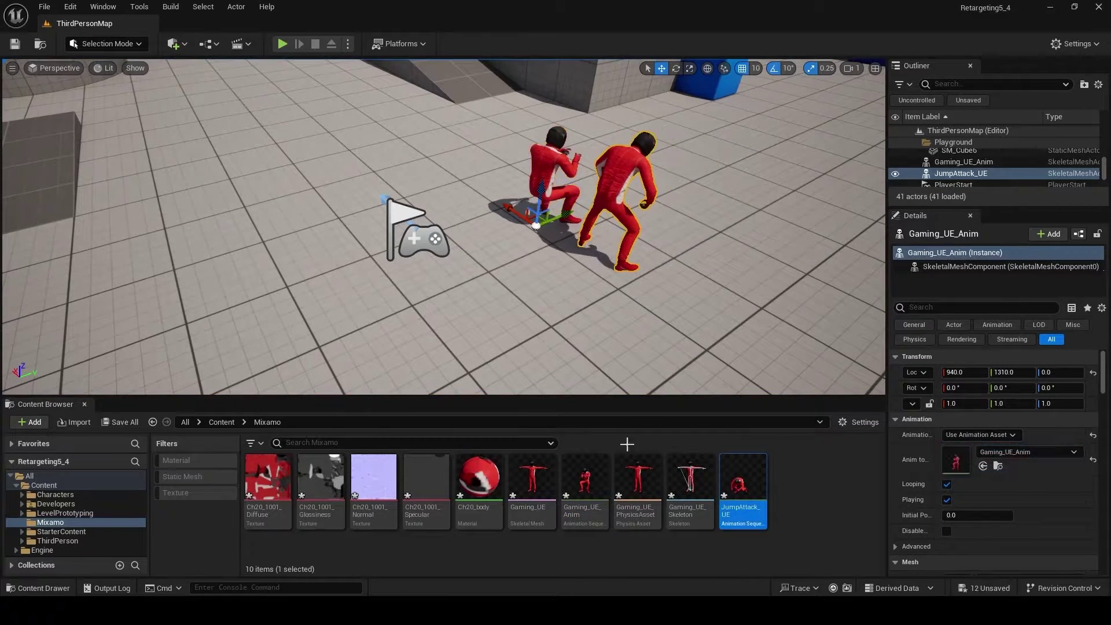
left_click(782, 336)
right_click_drag(782, 336, 808, 468)
Enable Force Root Lock on JumpAttack_UE via the 'root' search in Asset Details
double_click(738, 485)
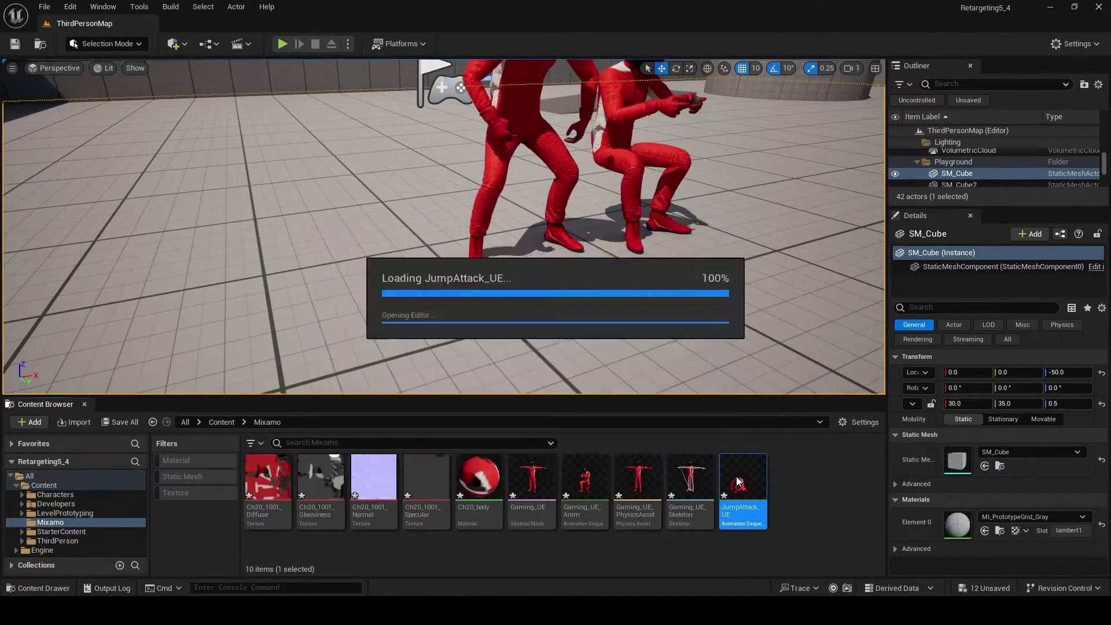
left_click_drag(152, 58, 183, 17)
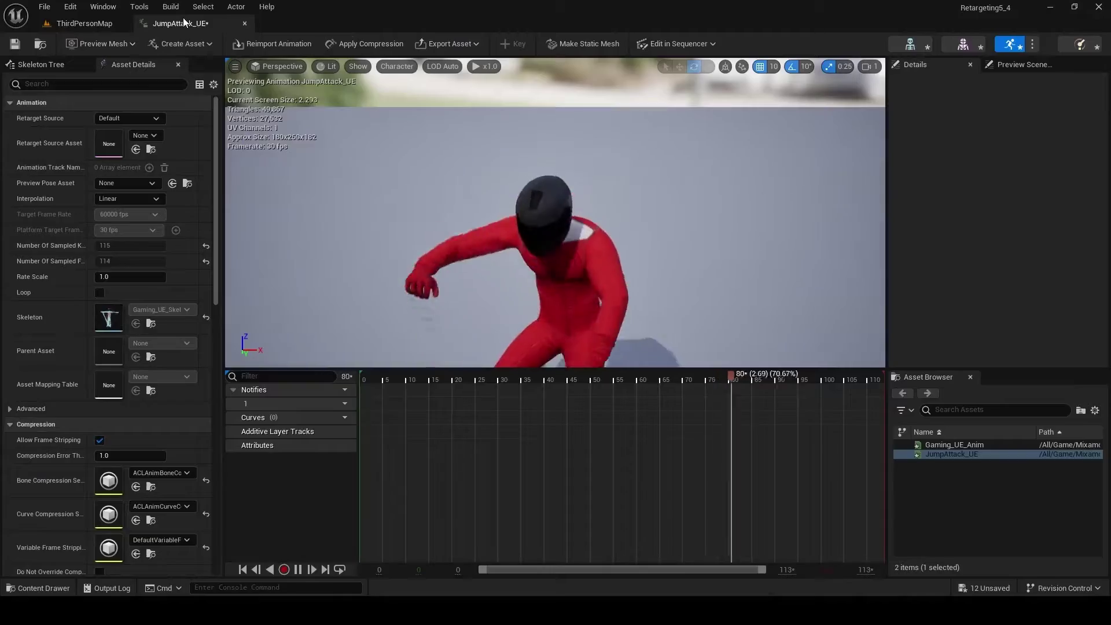
left_click(112, 85)
type("root")
left_click(103, 150)
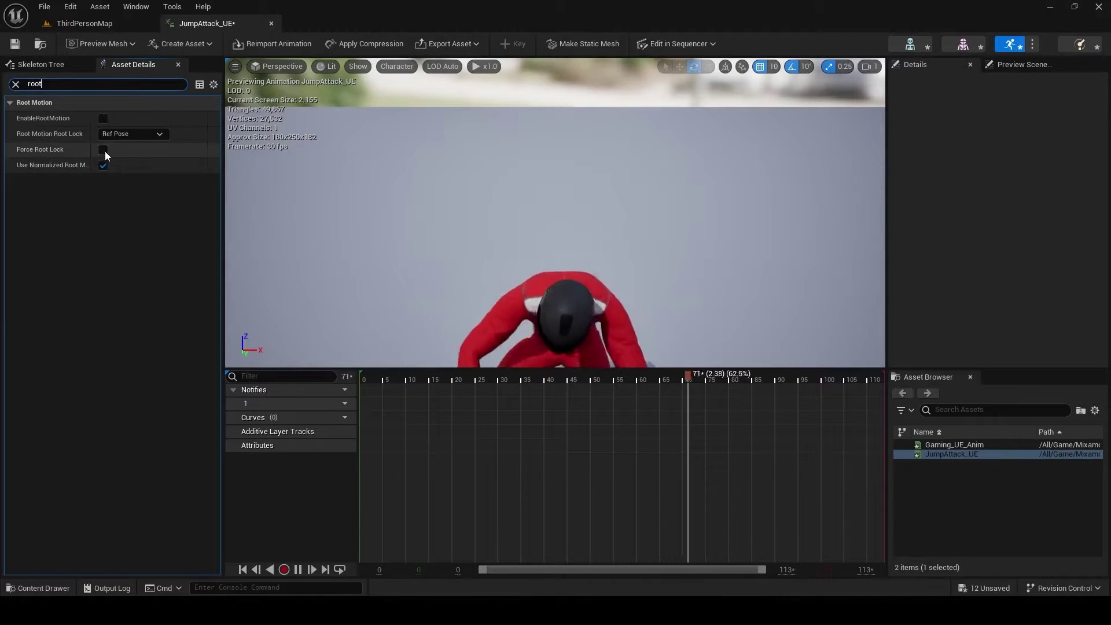
left_click_drag(404, 207, 404, 144)
left_click(36, 64)
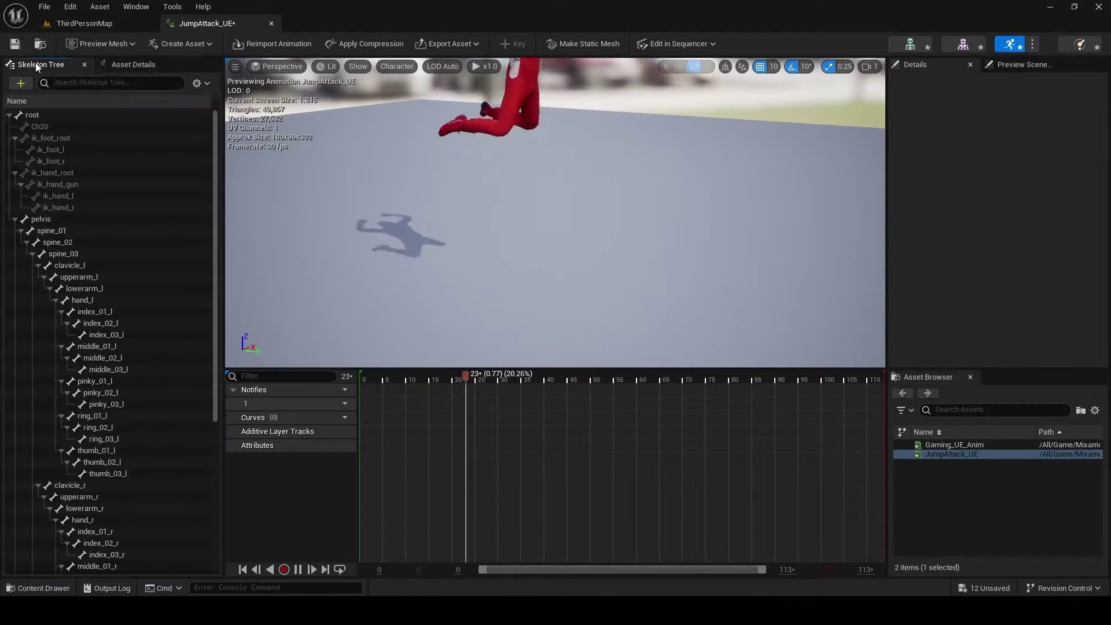
left_click(31, 115)
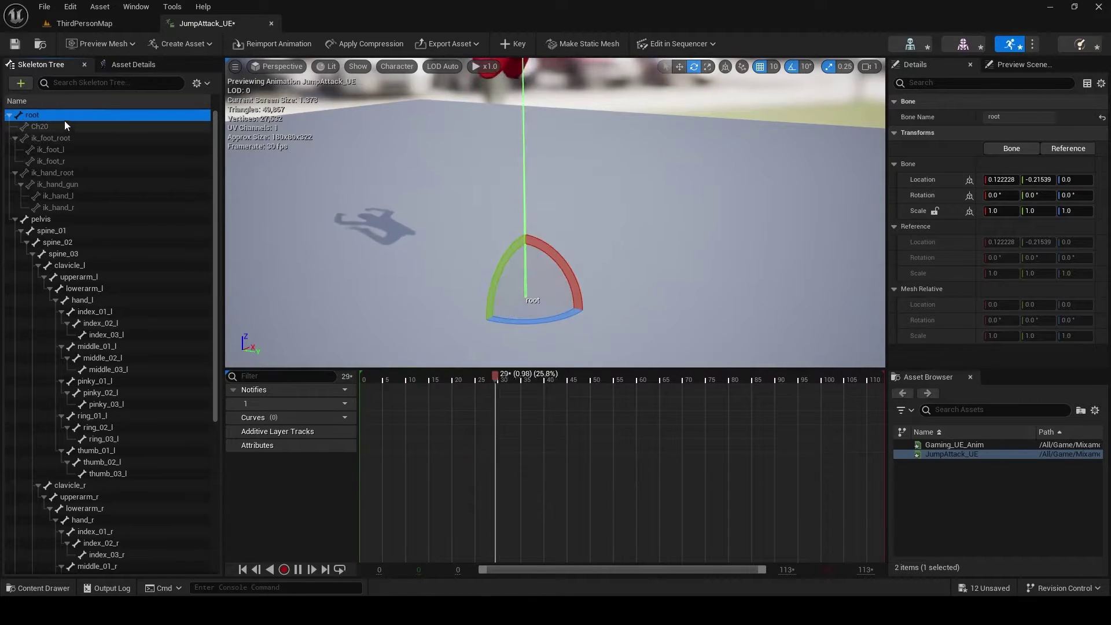
left_click(134, 64)
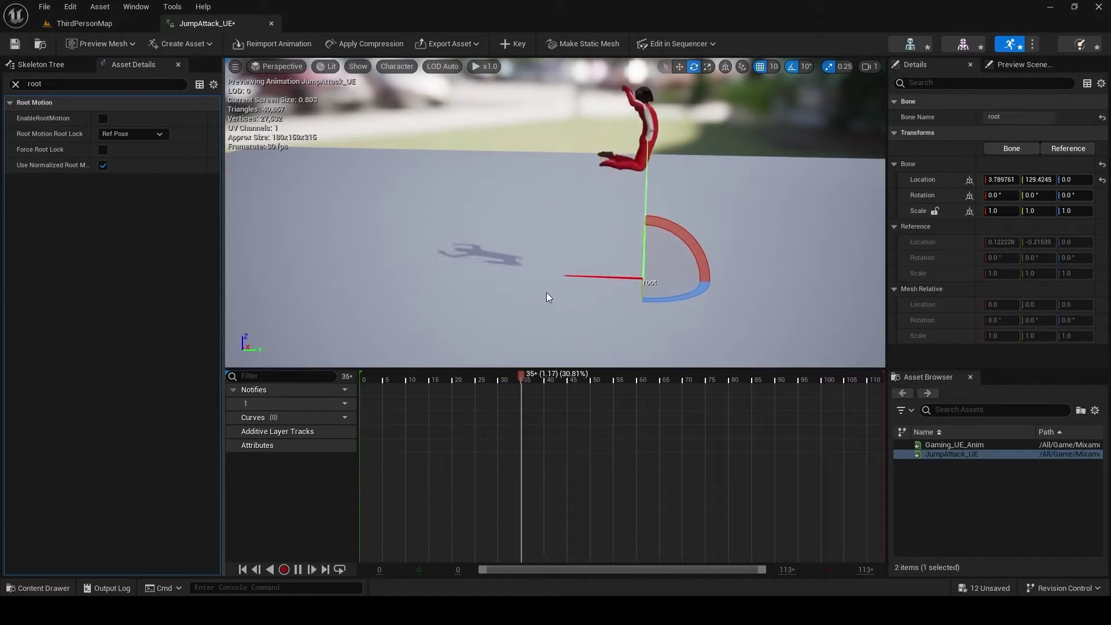
left_click_drag(561, 281, 566, 243, "alt")
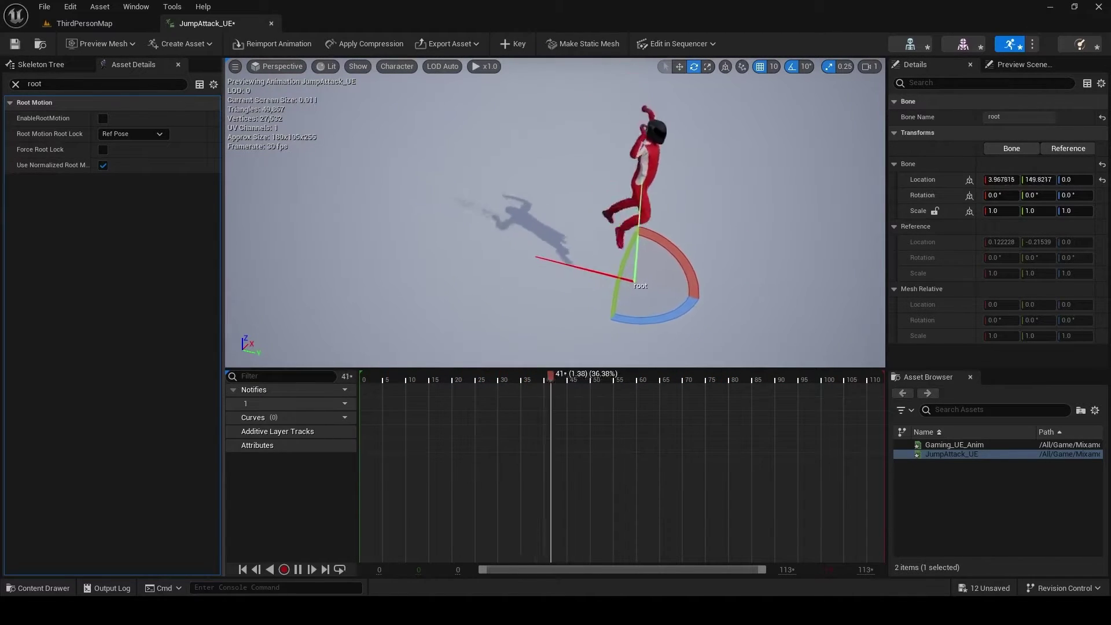
left_click(103, 150)
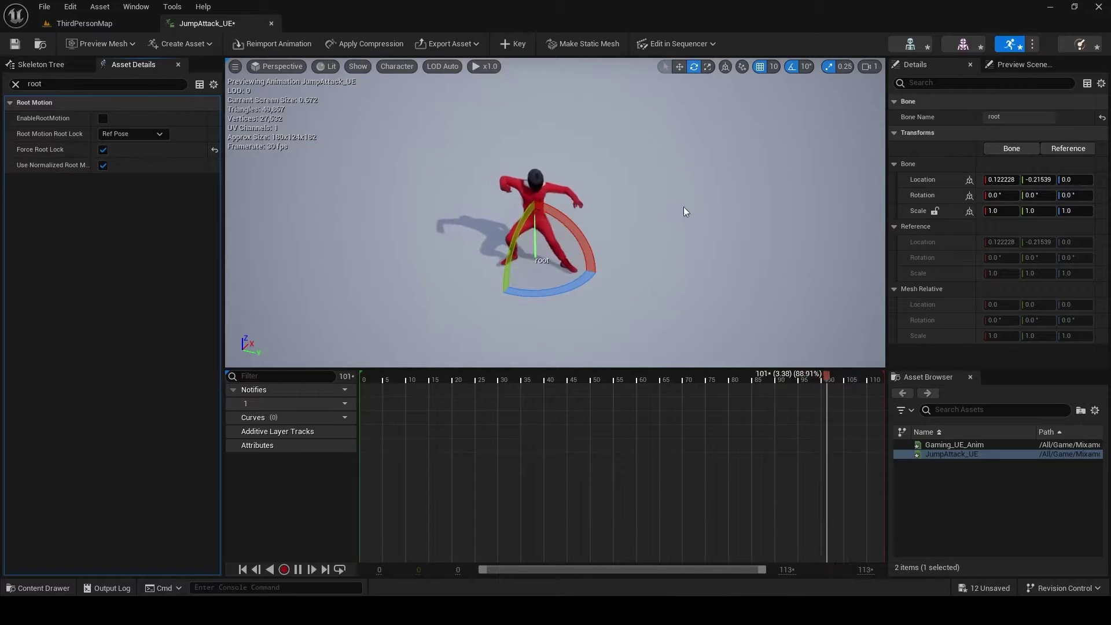
Close the JumpAttack_UE editor and save every listed unsaved asset with Save Selected
left_click(271, 24)
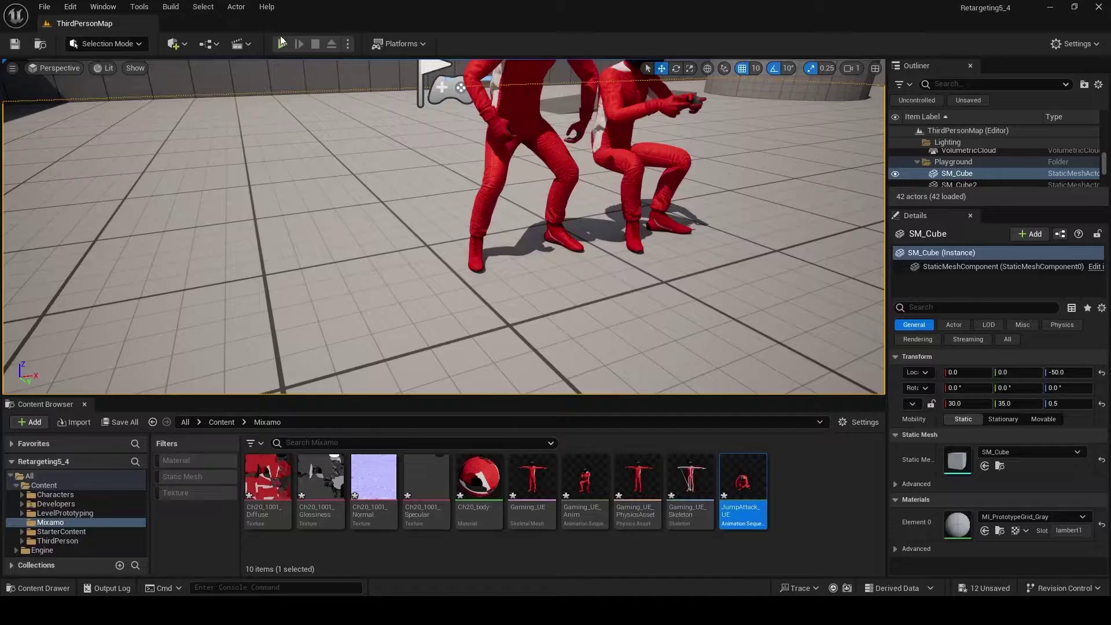
left_click(989, 588)
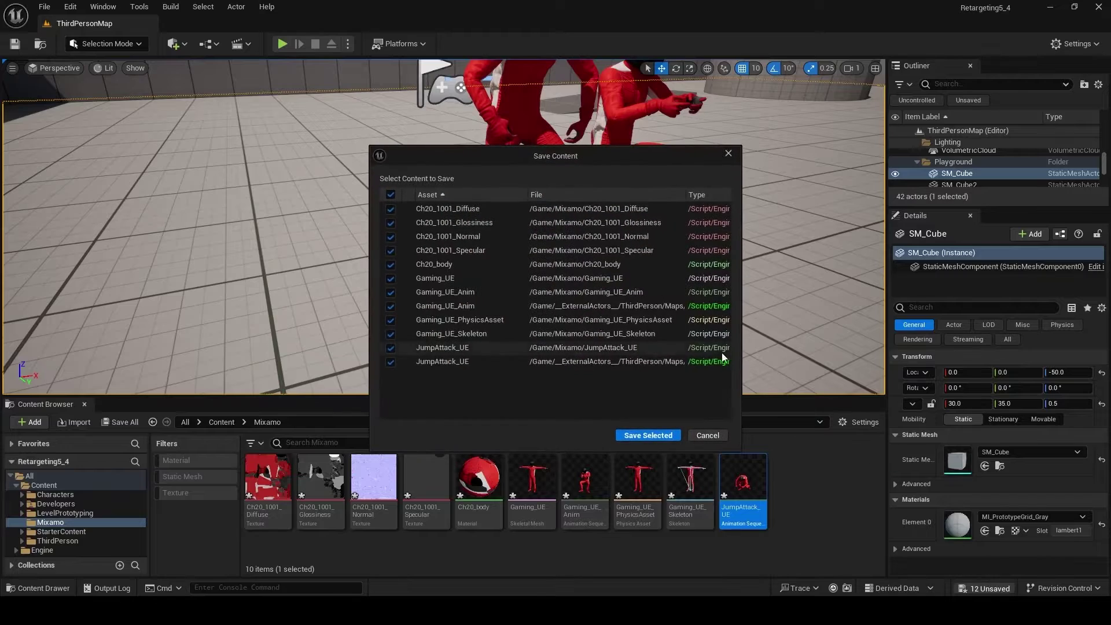
left_click(658, 434)
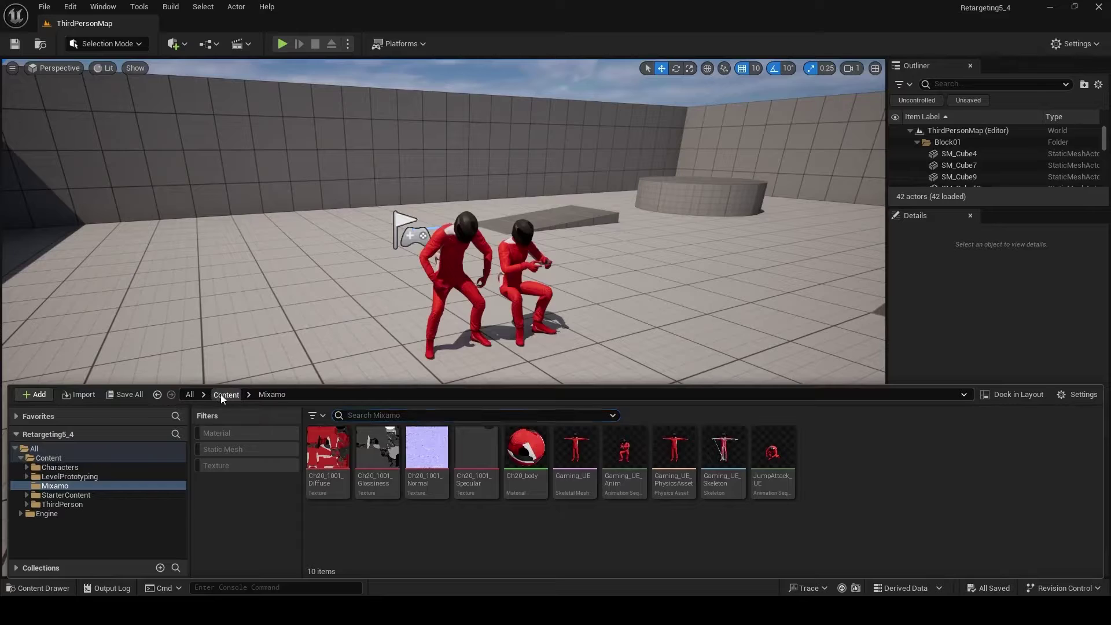
left_click(226, 394)
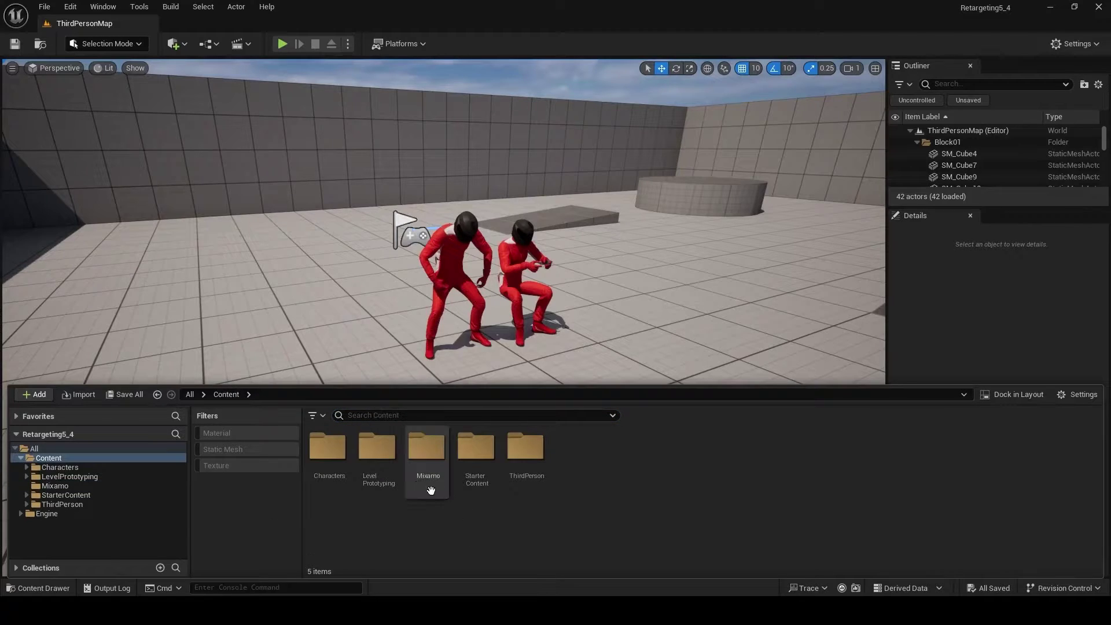
Drag SKM_Manny from Characters > Mannequins > Meshes into the level left of the red characters
double_click(328, 448)
double_click(376, 451)
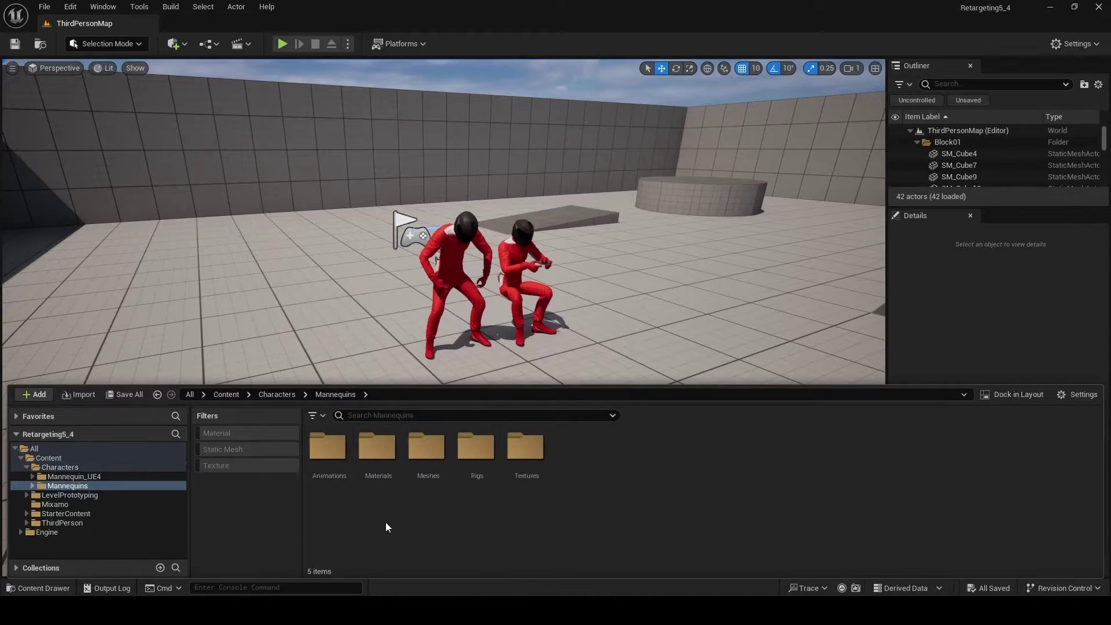
double_click(426, 449)
left_click(427, 452)
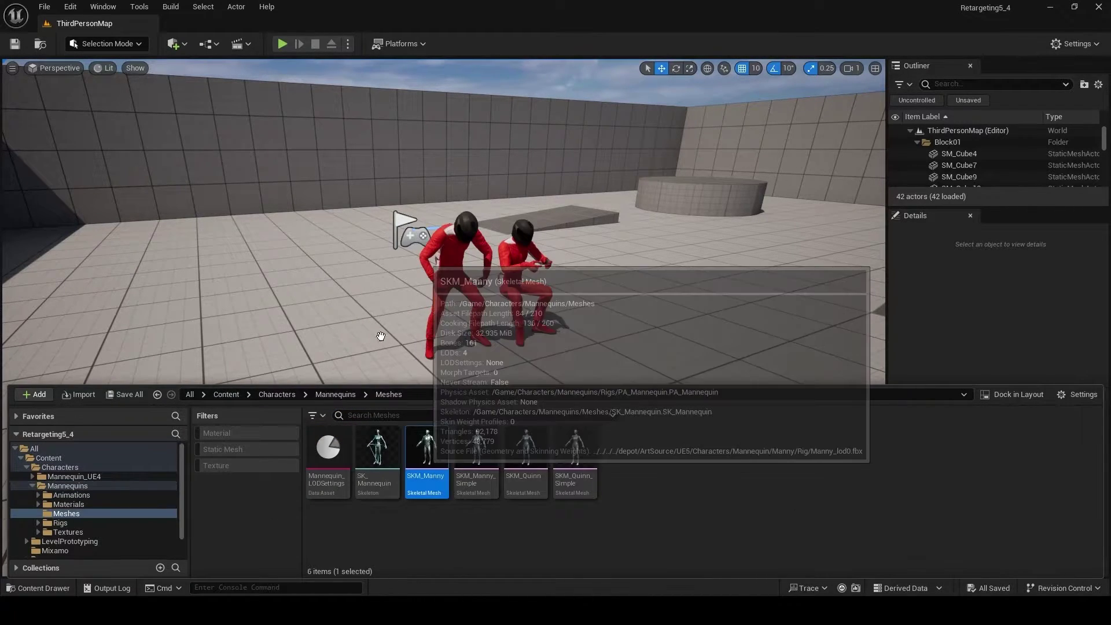
left_click_drag(329, 342, 337, 387)
key("f")
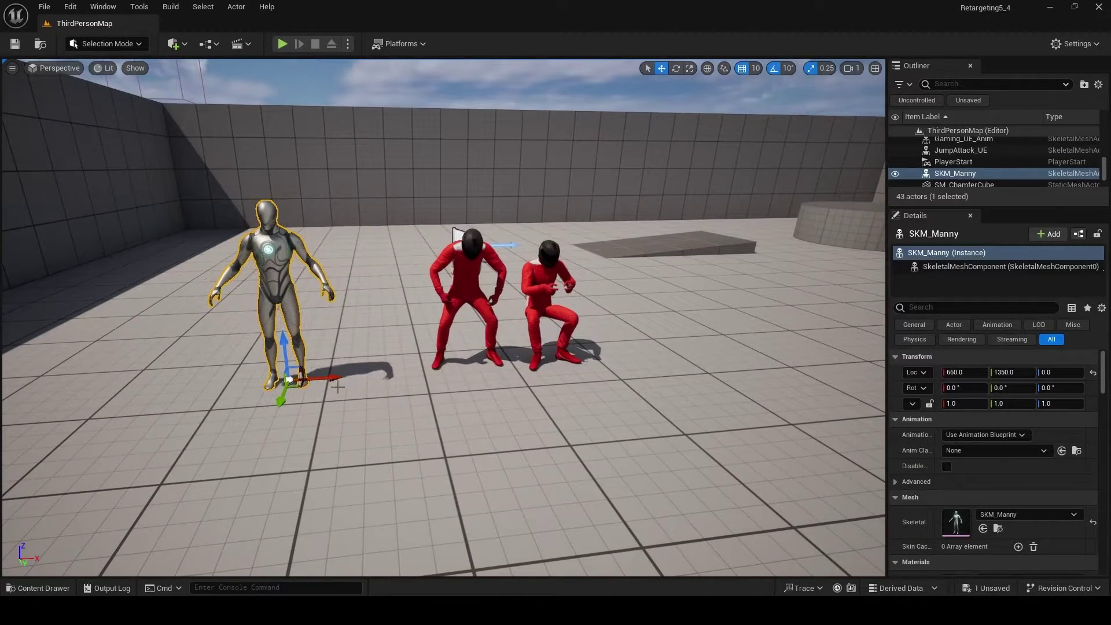
Browse the Content Drawer back to the Mixamo folder's assets
key("ctrl+space")
left_click(473, 282)
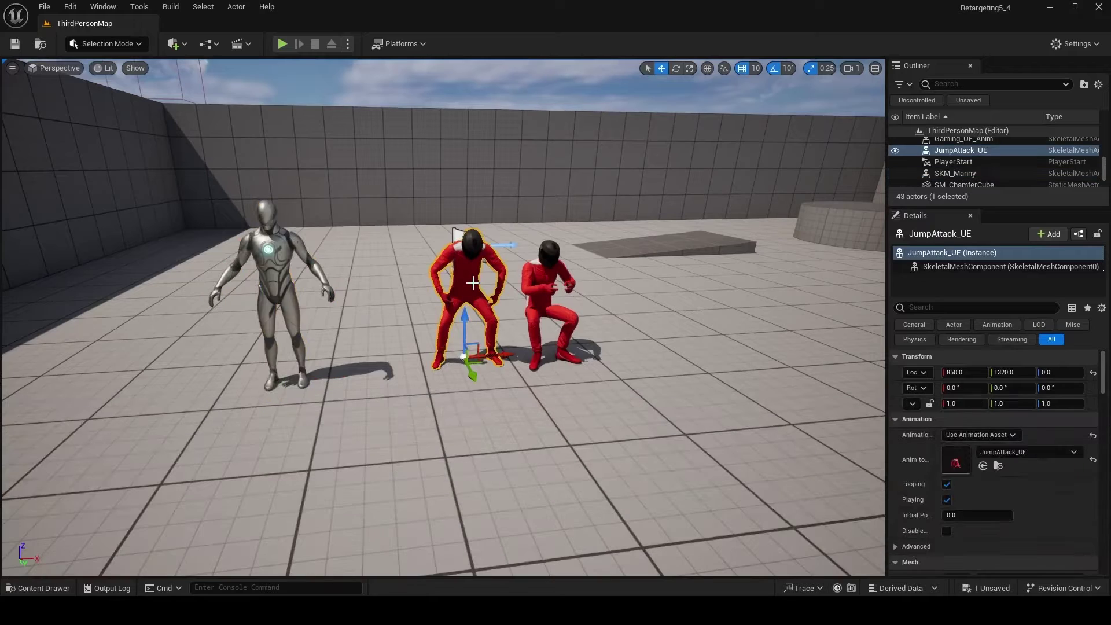
key("ctrl+space")
left_click(654, 541)
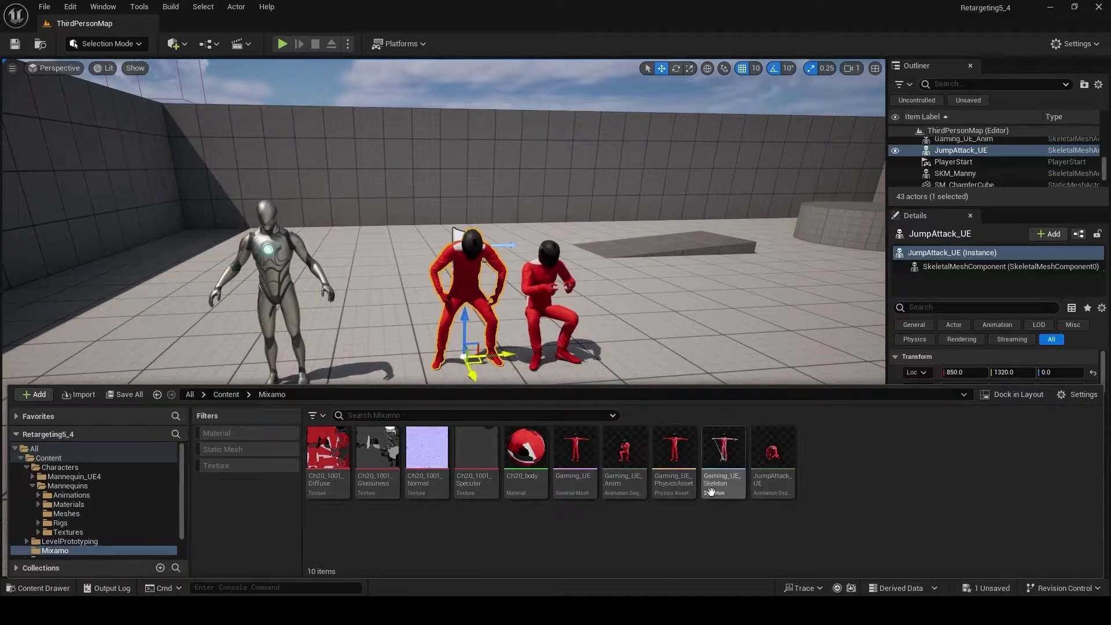
Retarget Gaming_UE_Anim with SKM_Manny as target mesh and export the retarget assets
right_click(624, 449)
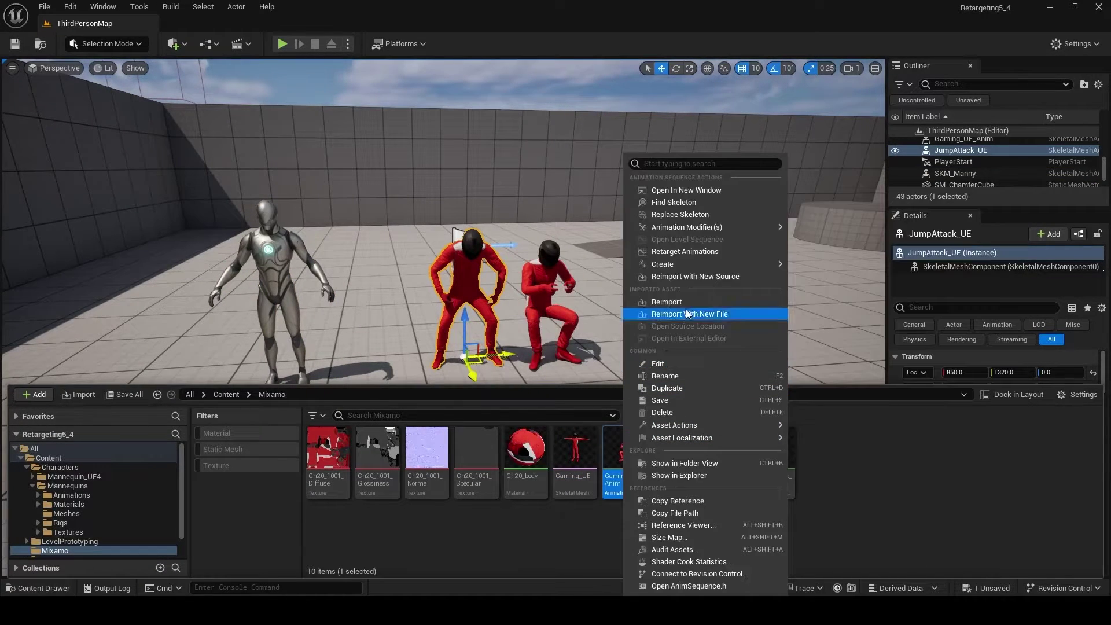
left_click(679, 253)
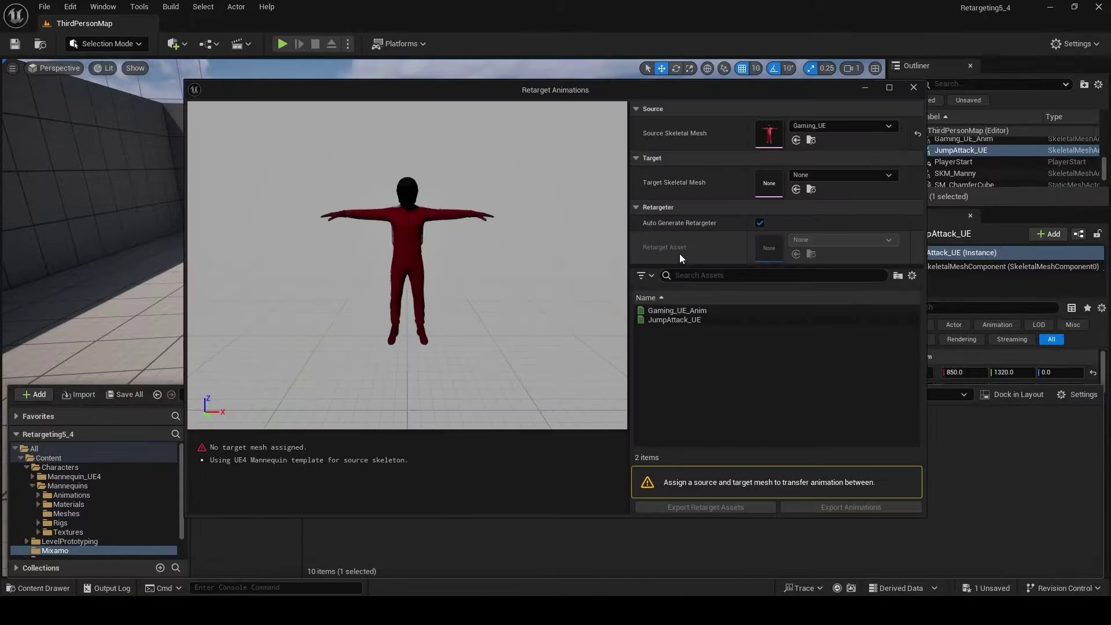
left_click_drag(706, 96, 839, 79)
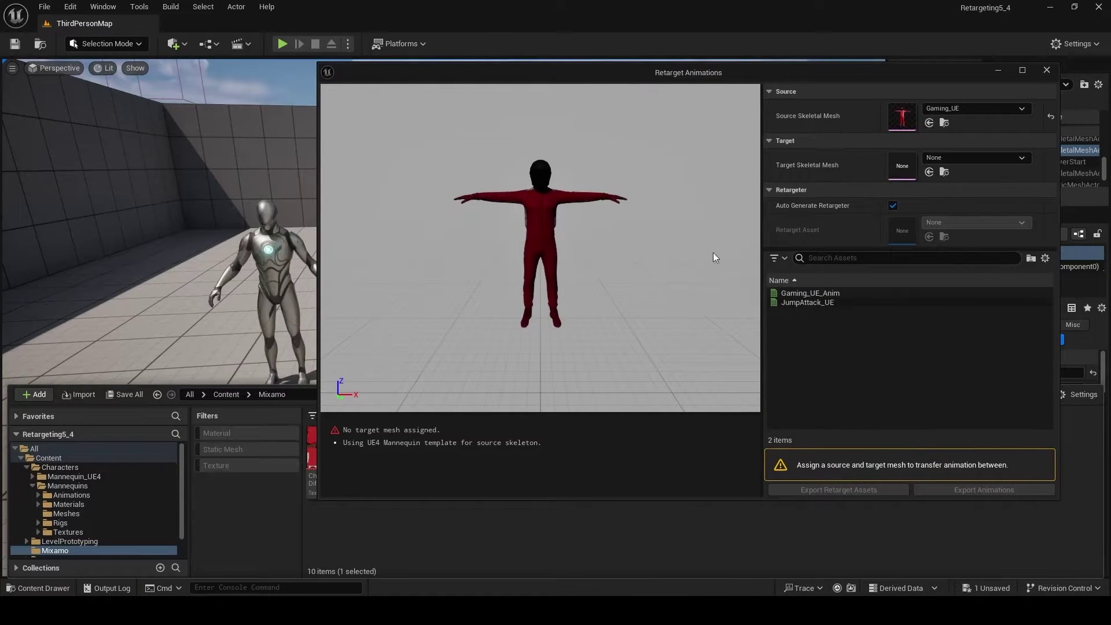
left_click(943, 161)
scroll(1027, 330, "down", 2)
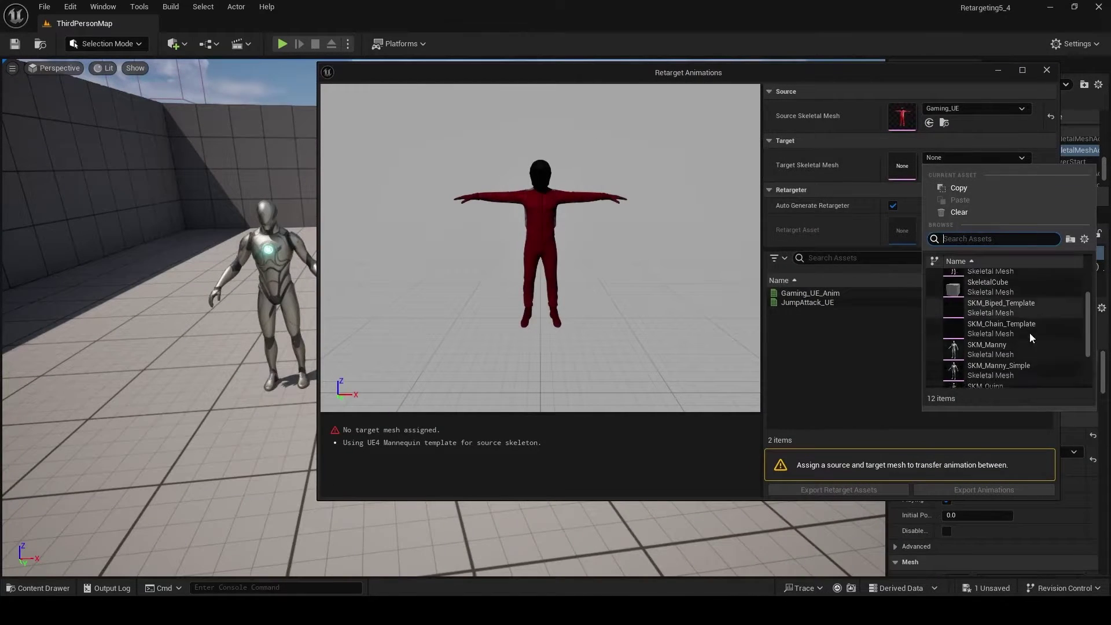
left_click(1009, 295)
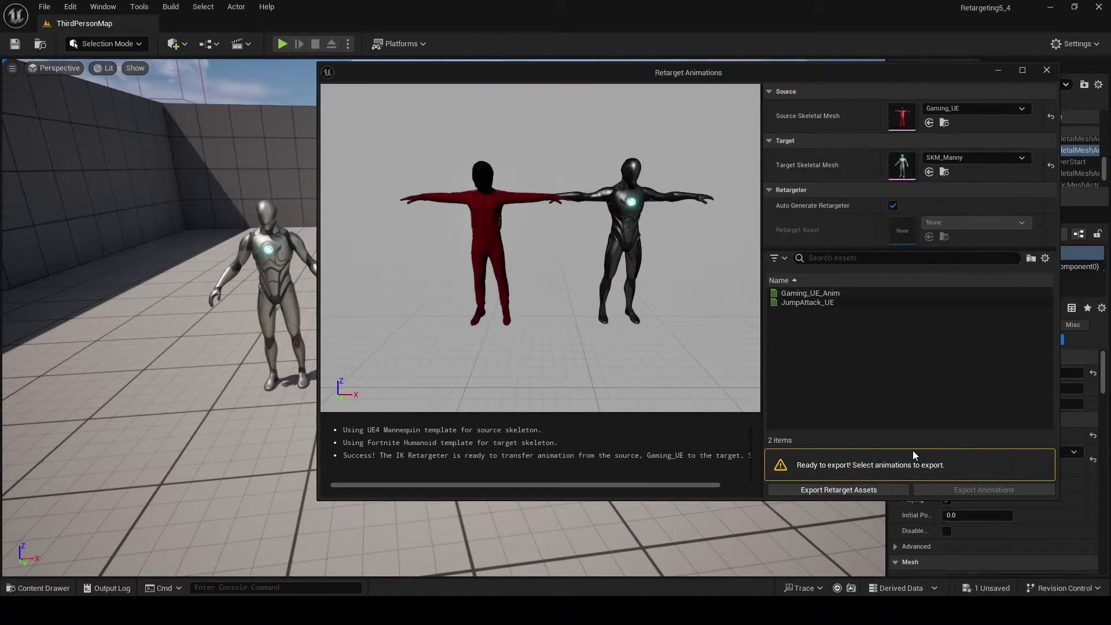
left_click(838, 293)
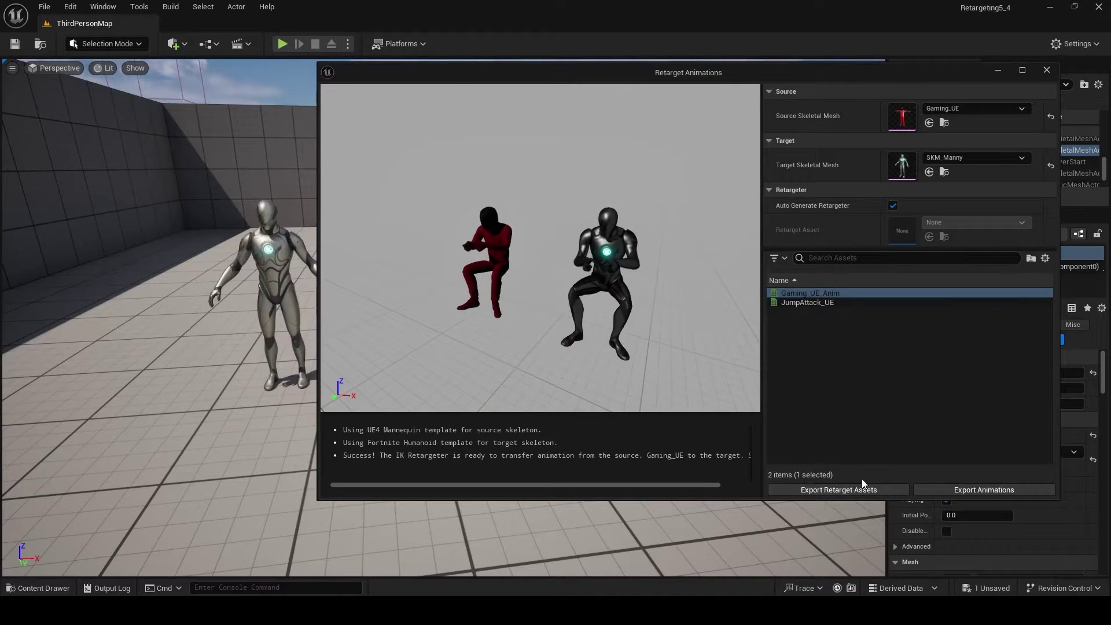
left_click(876, 491)
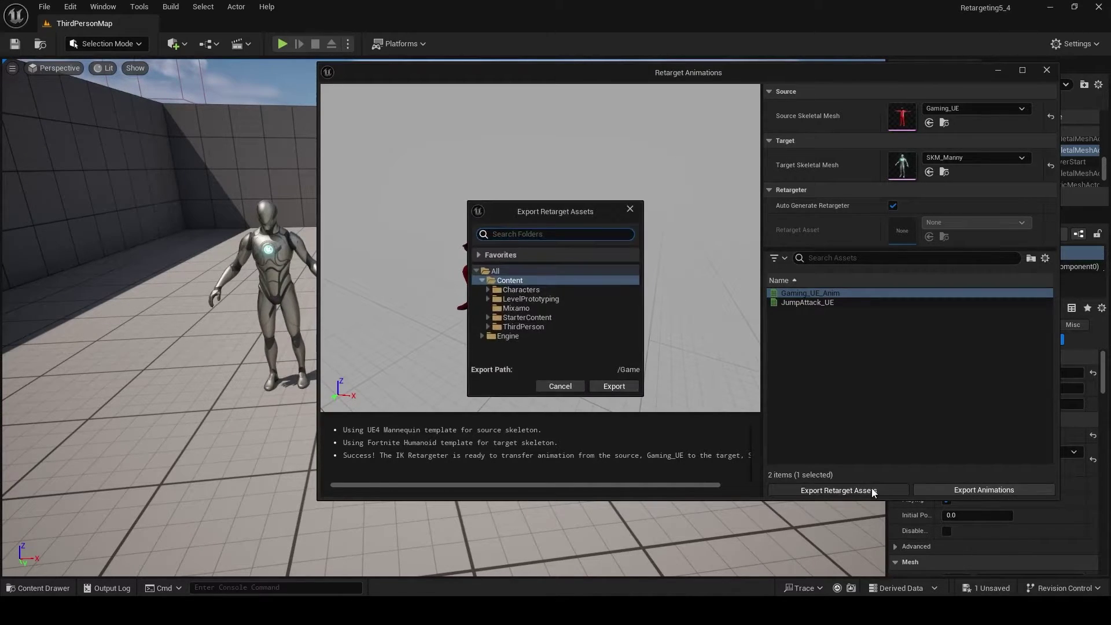
Create a new Retarget_Manny folder under Content as the export destination
right_click(515, 283)
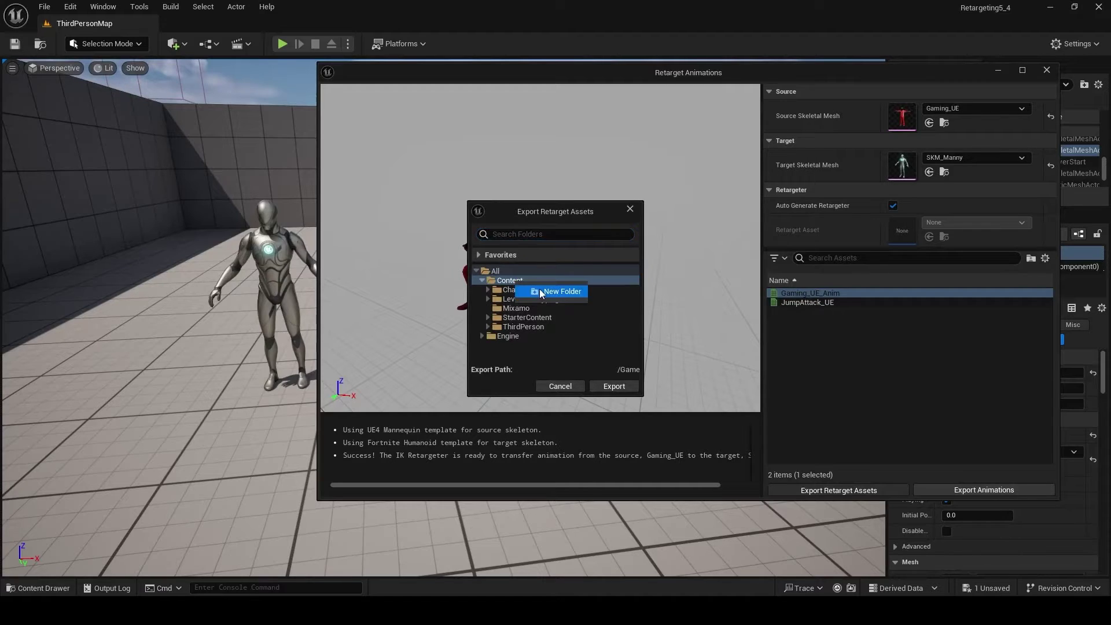
left_click(541, 290)
type("Retar")
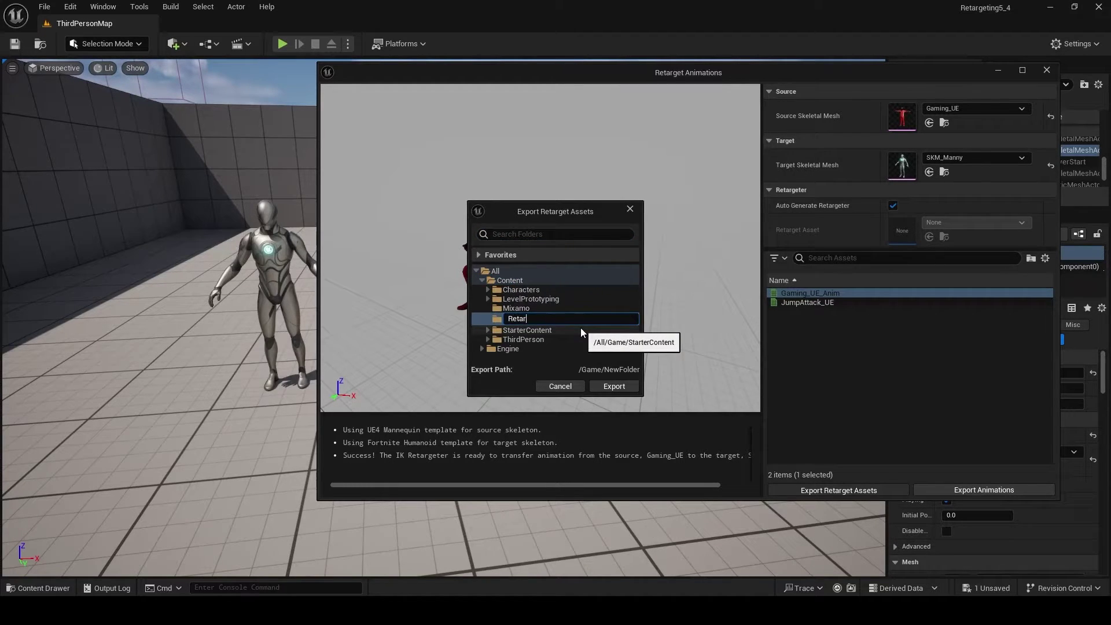
type("get_Manny")
key("Return")
Export the retargeted Gaming_UE_Anim into Retarget_Manny and confirm the batch export
left_click(601, 386)
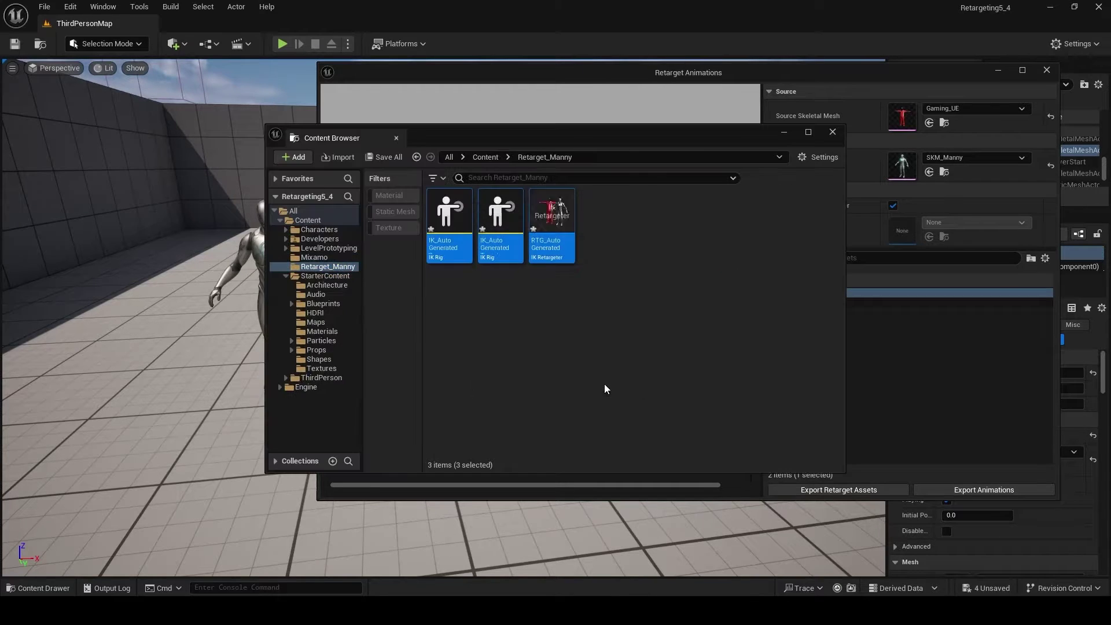
left_click(968, 490)
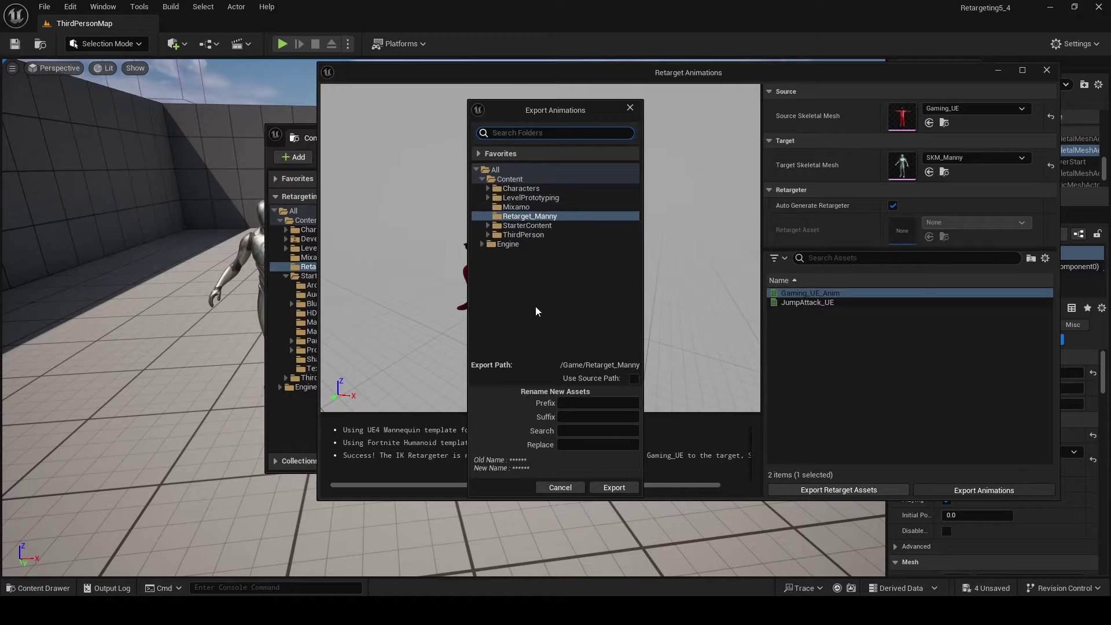
left_click(612, 487)
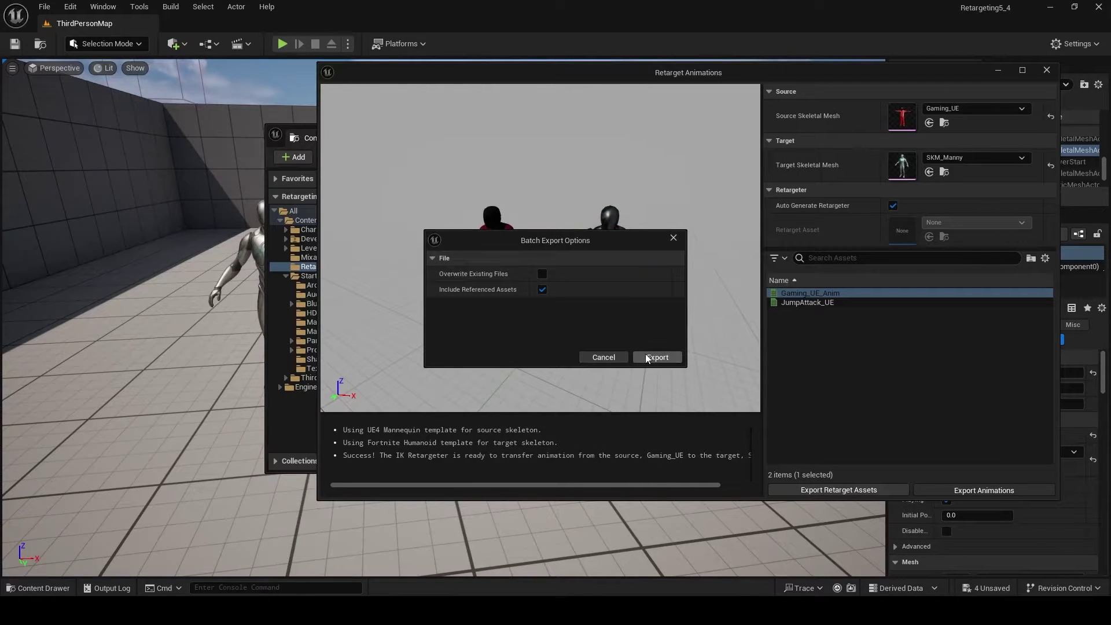
left_click(654, 357)
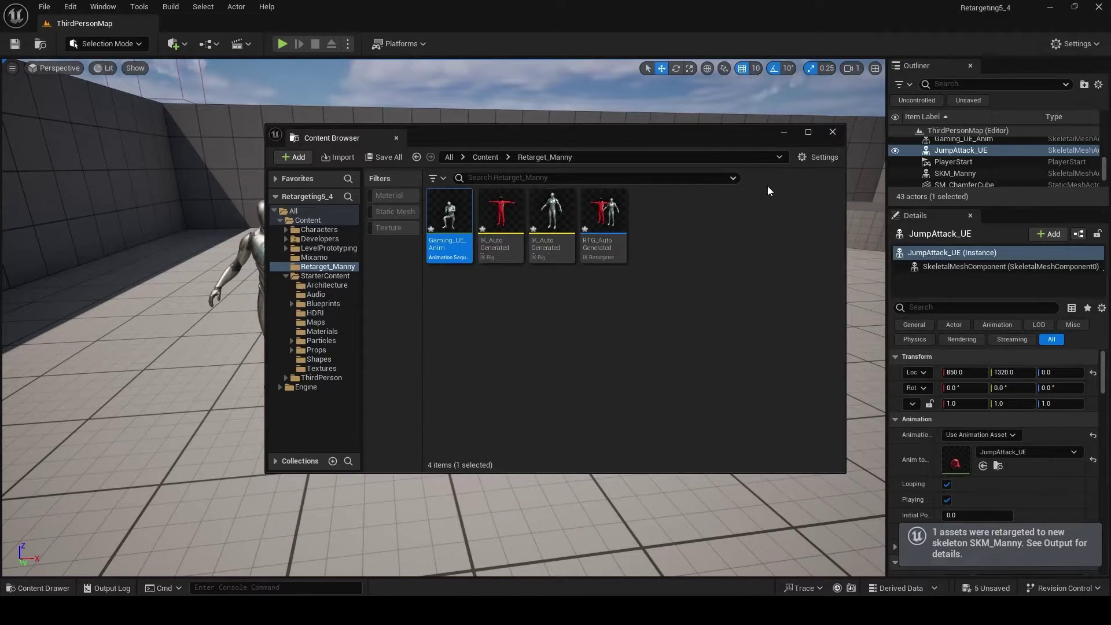
Drag the retargeted Gaming_UE_Anim from Retarget_Manny into the level beside the red characters
left_click(833, 132)
right_click_drag(575, 313, 575, 312)
key("ctrl+space")
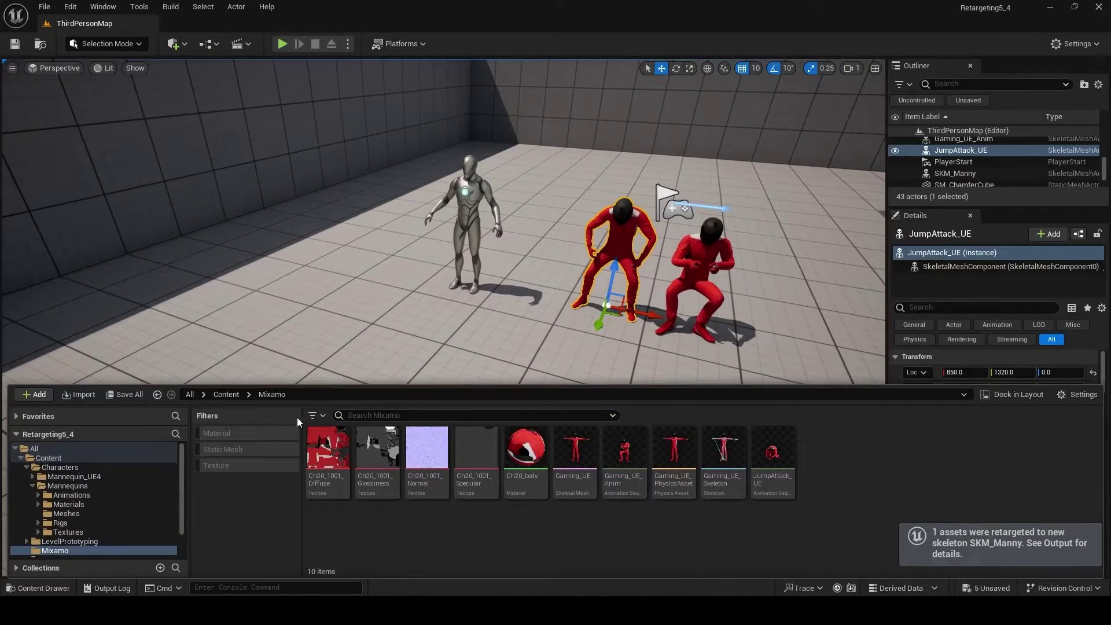
left_click(226, 394)
double_click(475, 449)
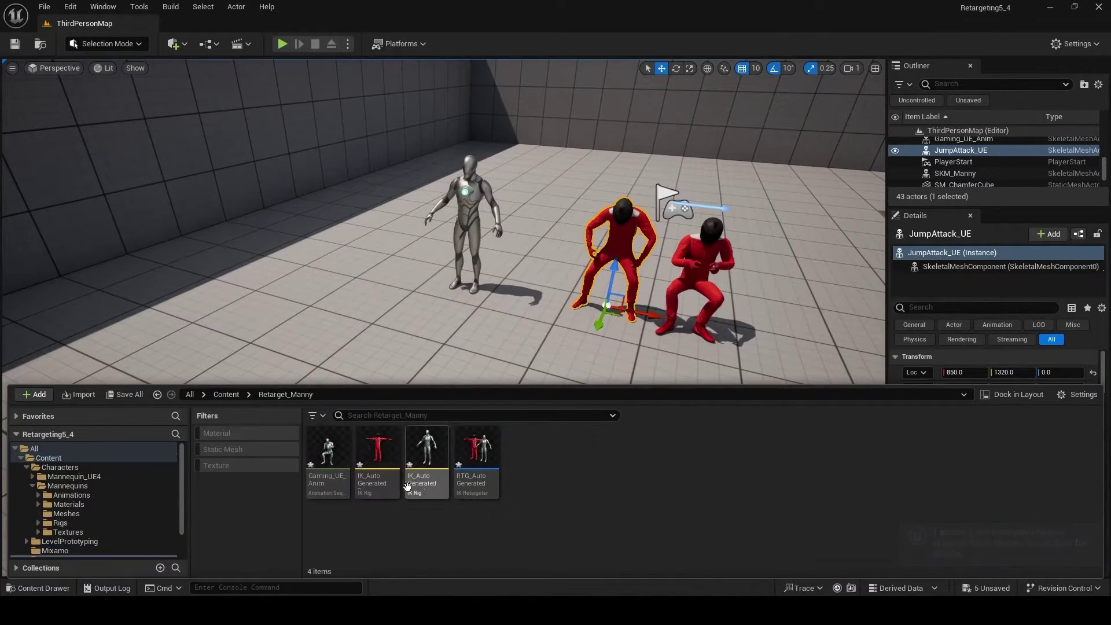
left_click_drag(339, 460, 533, 289)
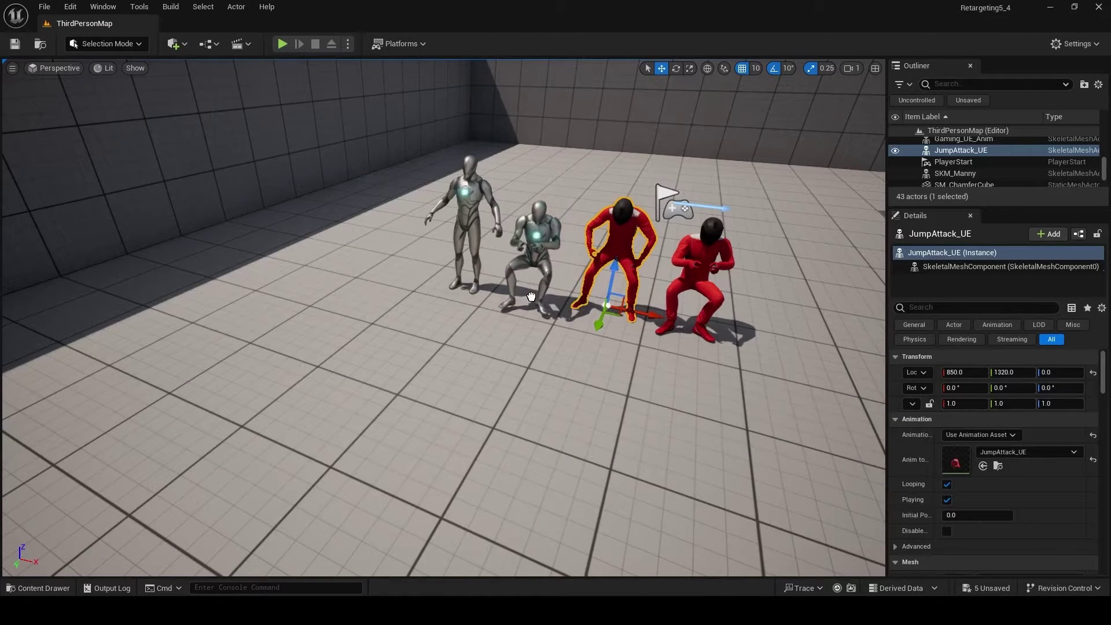
Delete the idle SKM_Manny and the JumpAttack_UE character from the level
left_click(464, 240)
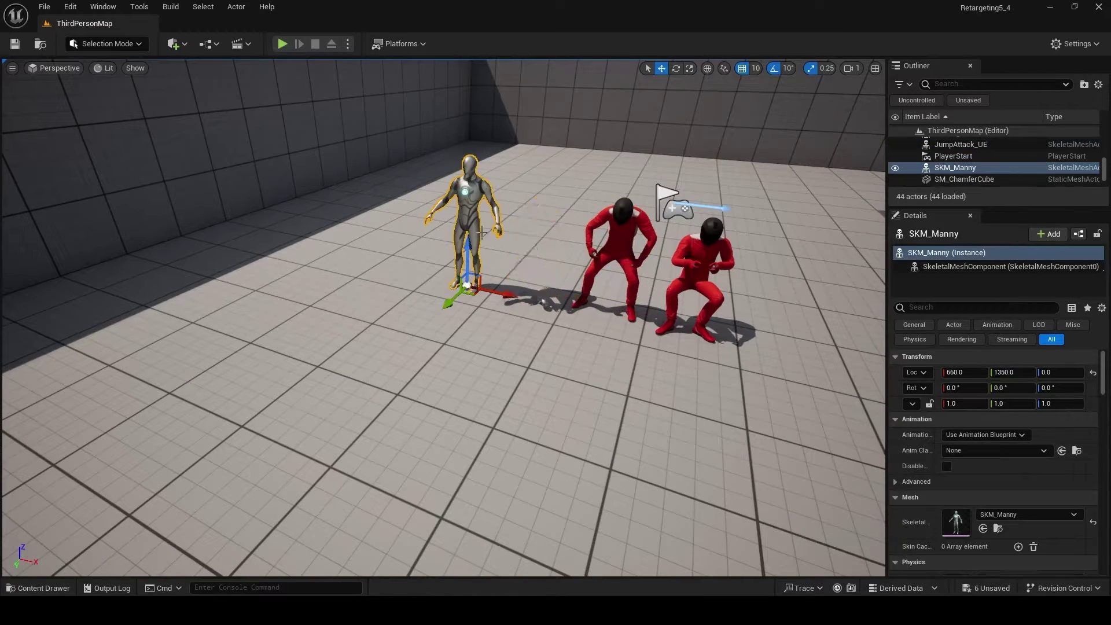
key("Delete")
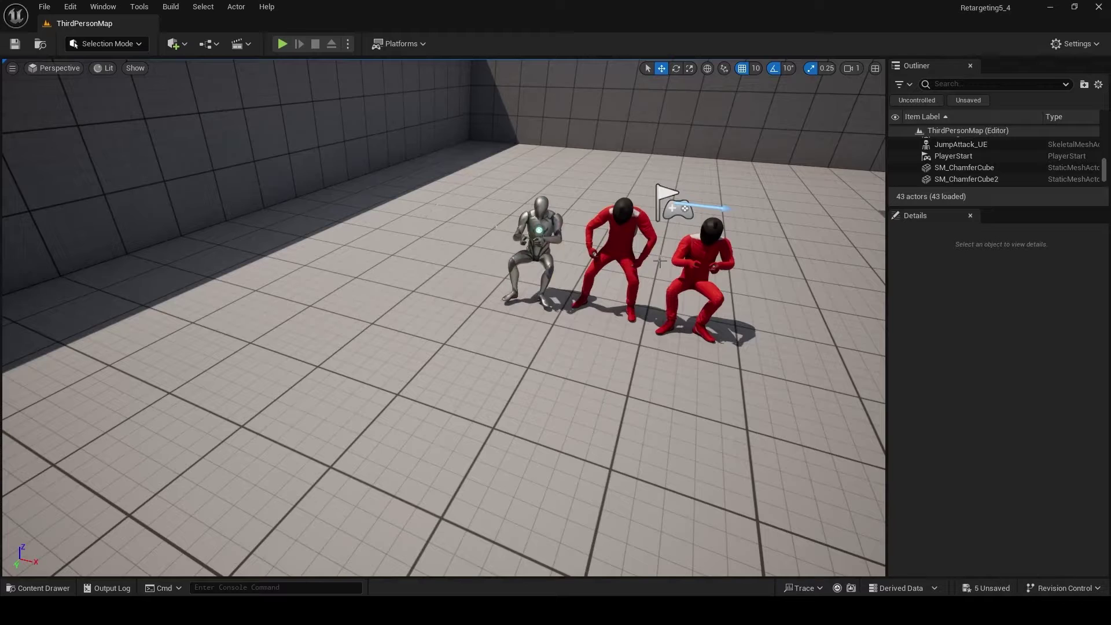
left_click(686, 258)
left_click(632, 239)
key("Delete")
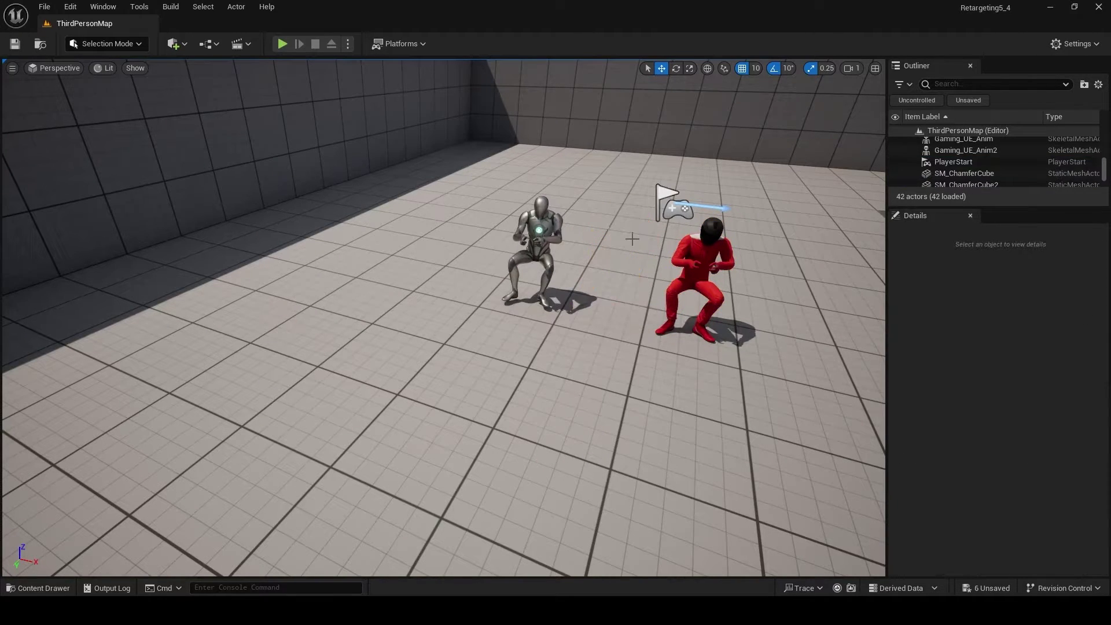
Move Gaming_UE_Anim2 next to the red character and snap it to the floor with End
left_click(543, 232)
left_click_drag(567, 298, 663, 304)
key("f")
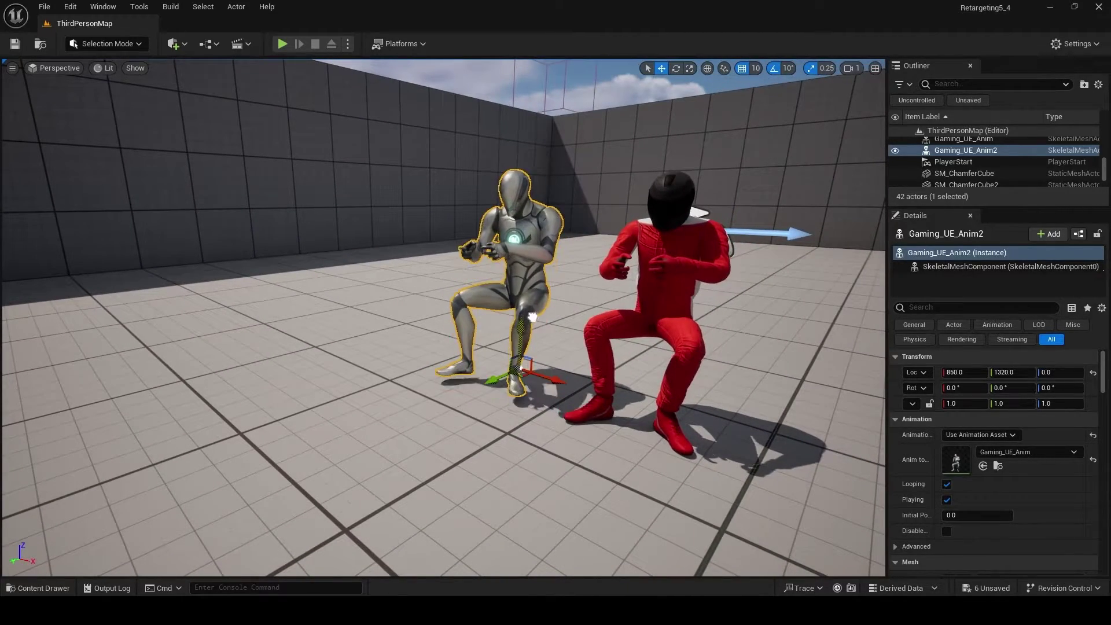
key("End")
right_click_drag(600, 347, 334, 71)
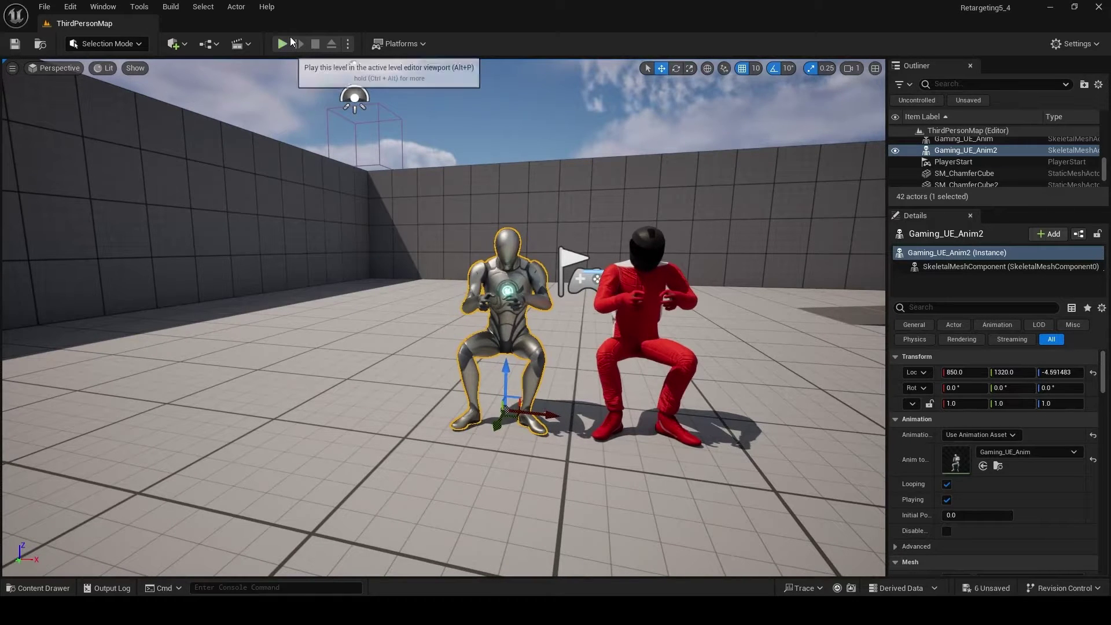
Start Play In Editor with Alt+P and walk the player character forward
key("alt+p")
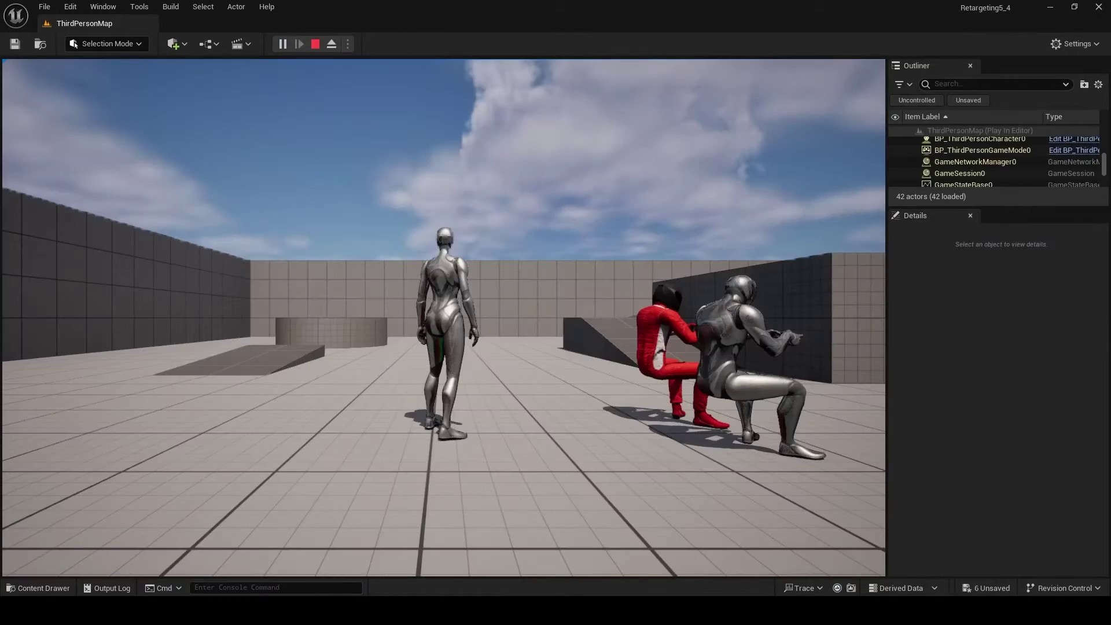
key("w")
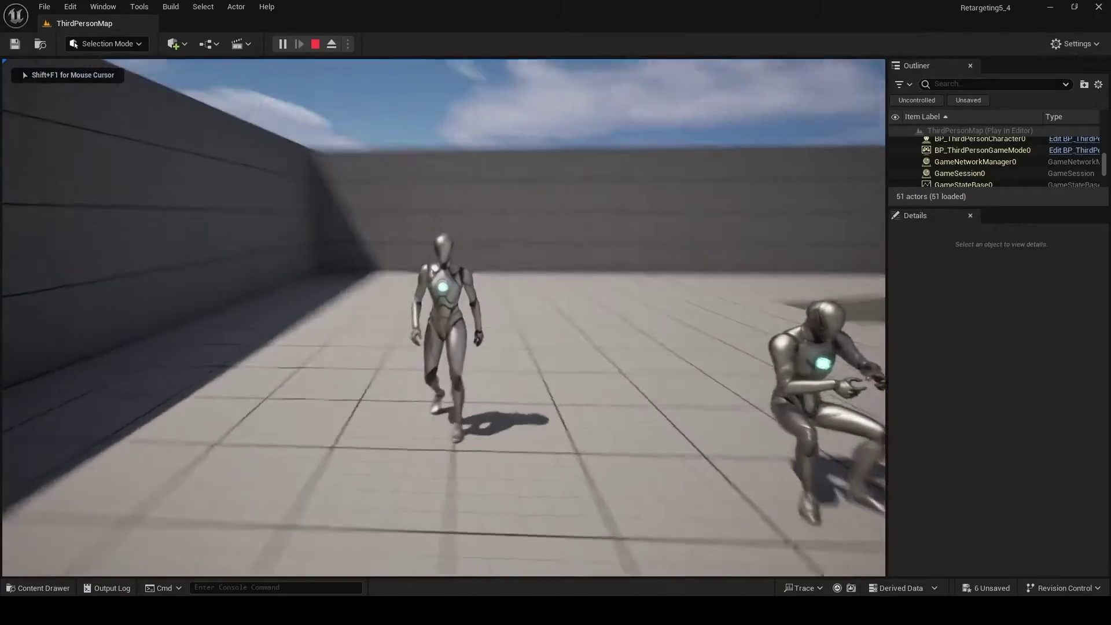
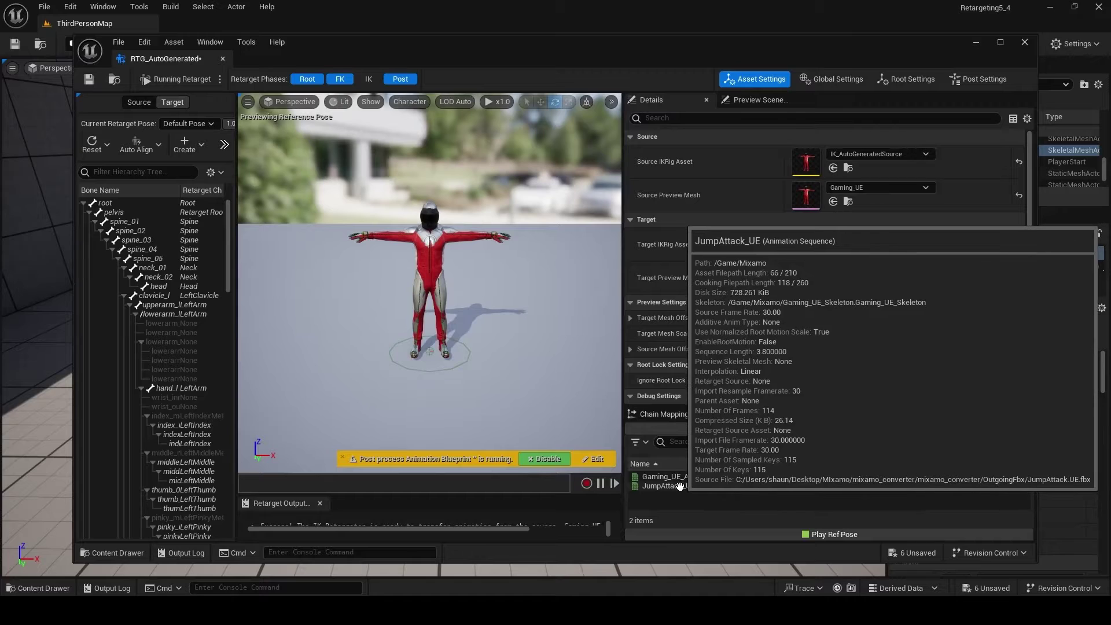
Preview JumpAttack_UE with the Manny target offset 150 on X beside the source, then start exporting it
left_click(682, 484)
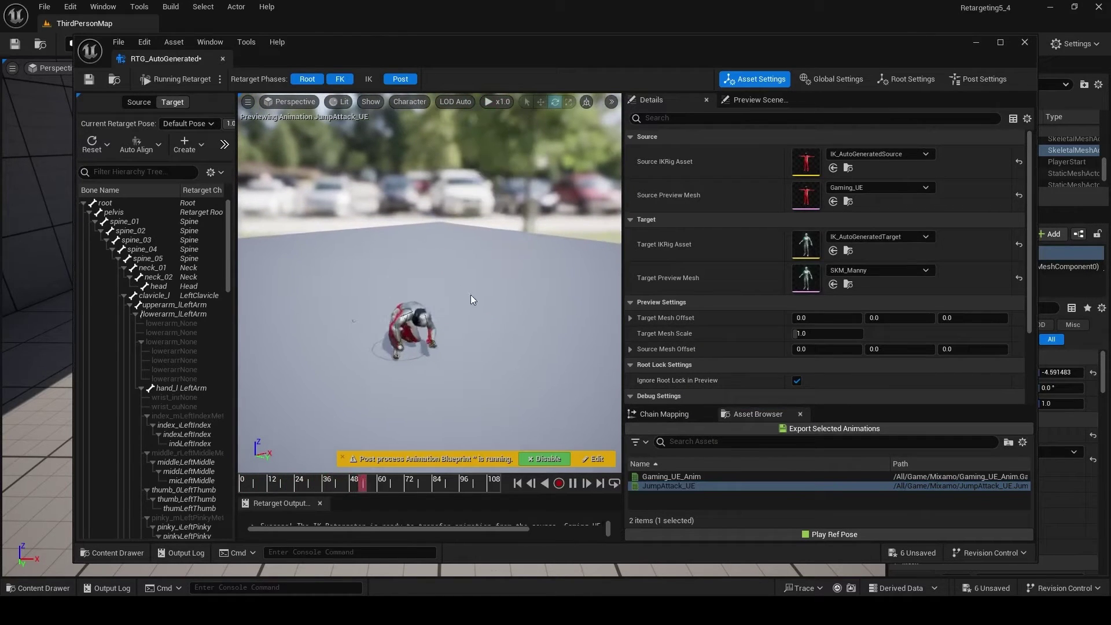
left_click_drag(810, 318, 827, 318)
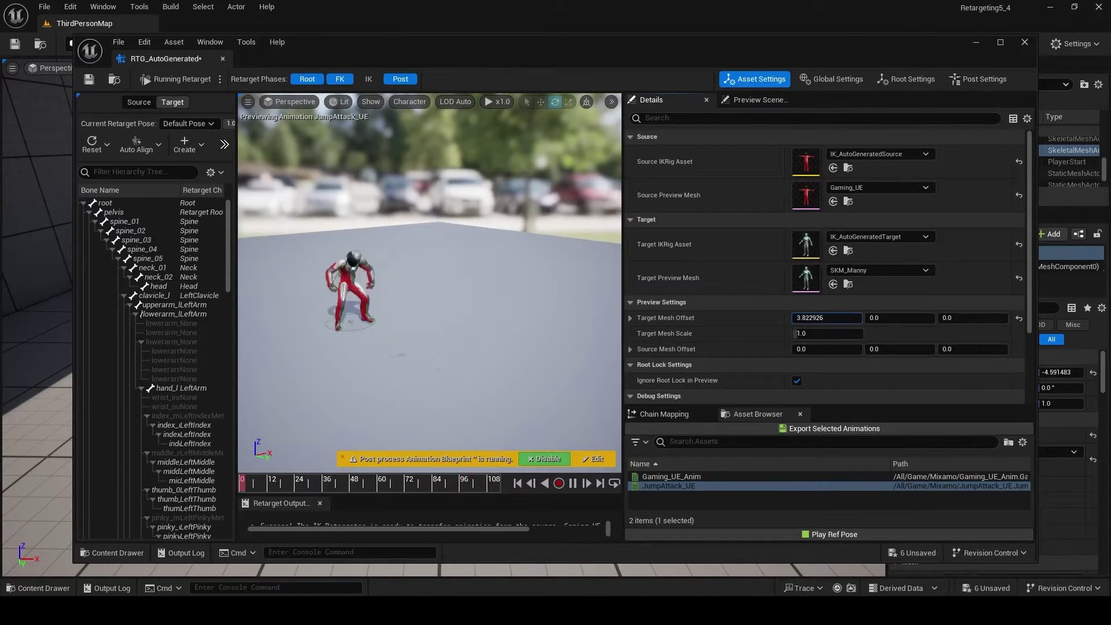
left_click(832, 305)
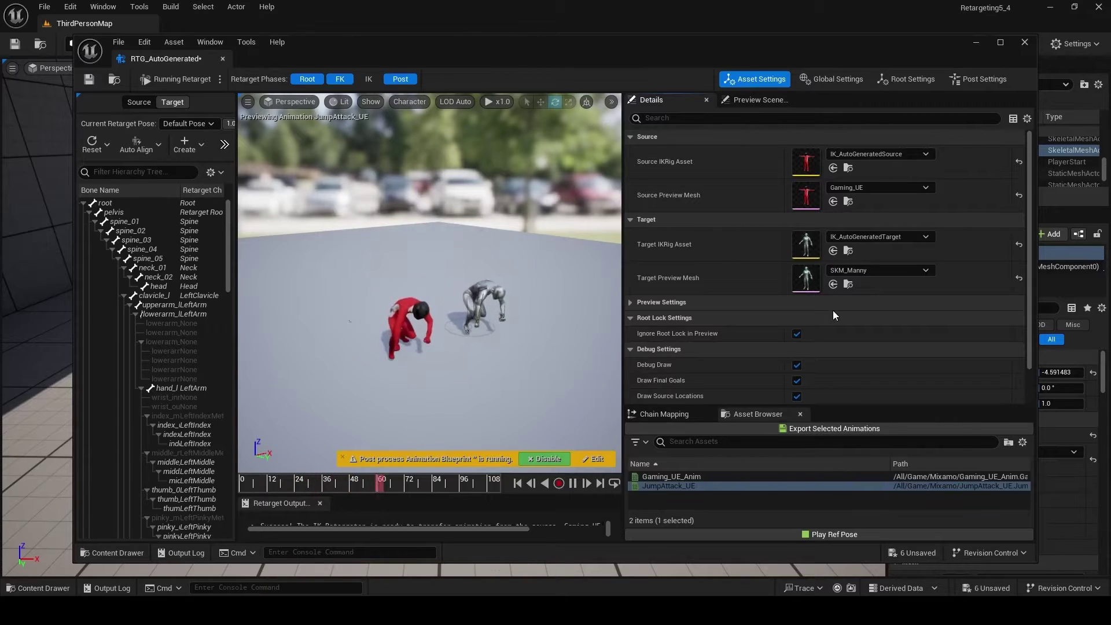
left_click(827, 302)
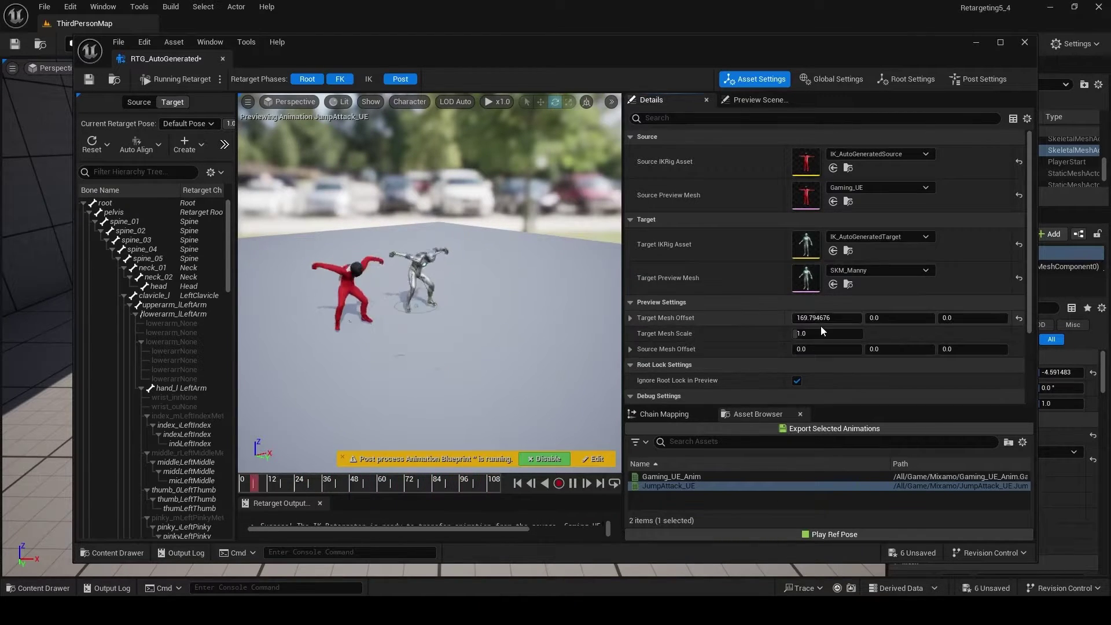
left_click(823, 318)
type("150")
key("Return")
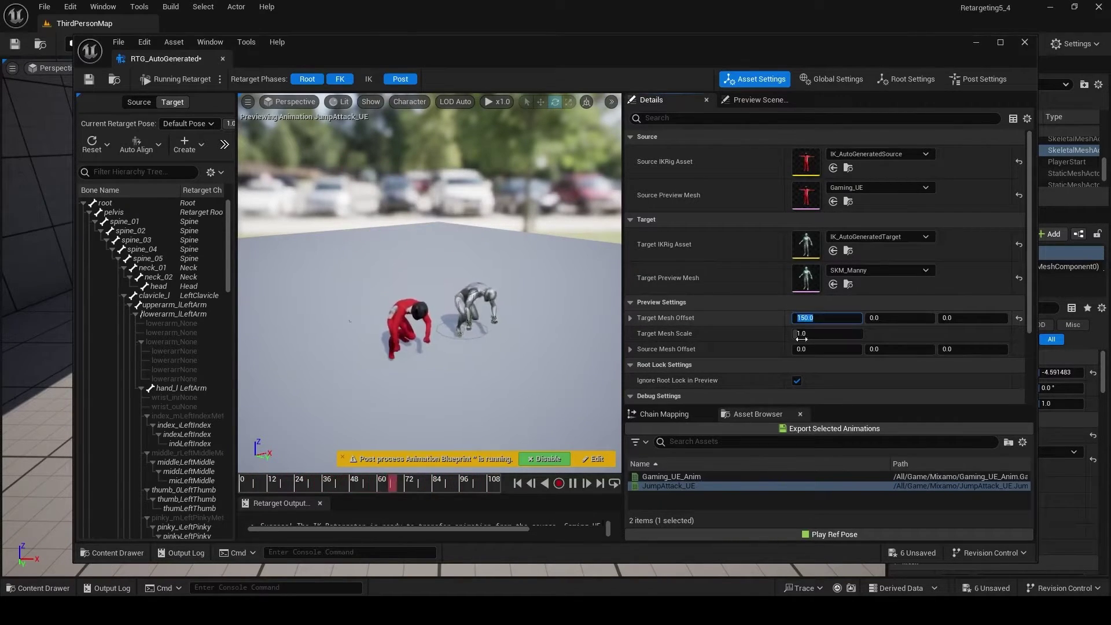
left_click_drag(484, 479, 275, 484)
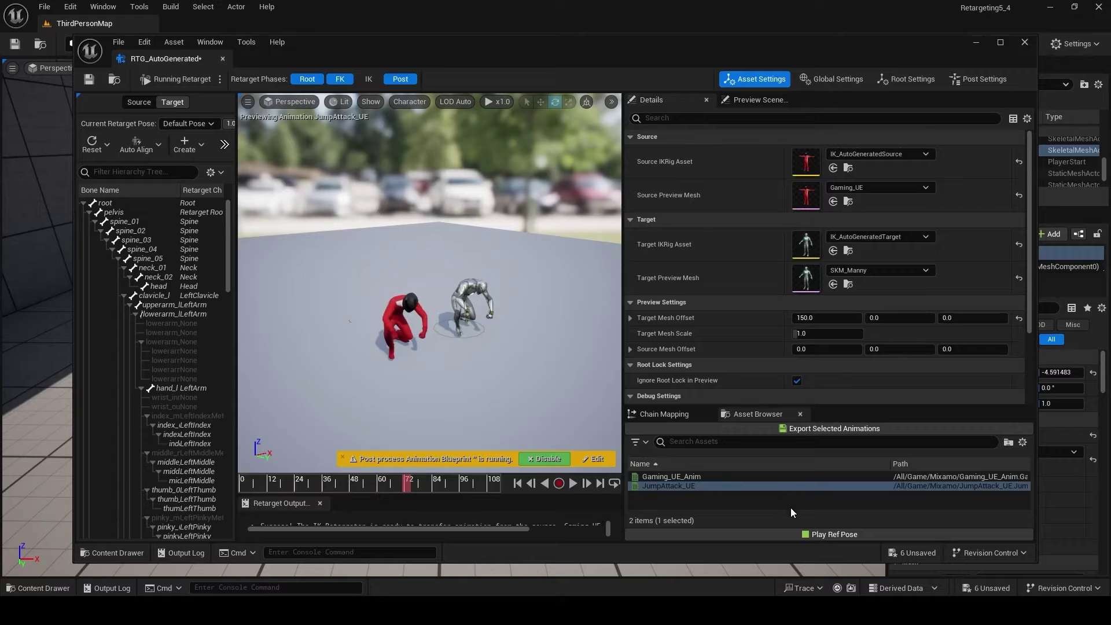
left_click(826, 434)
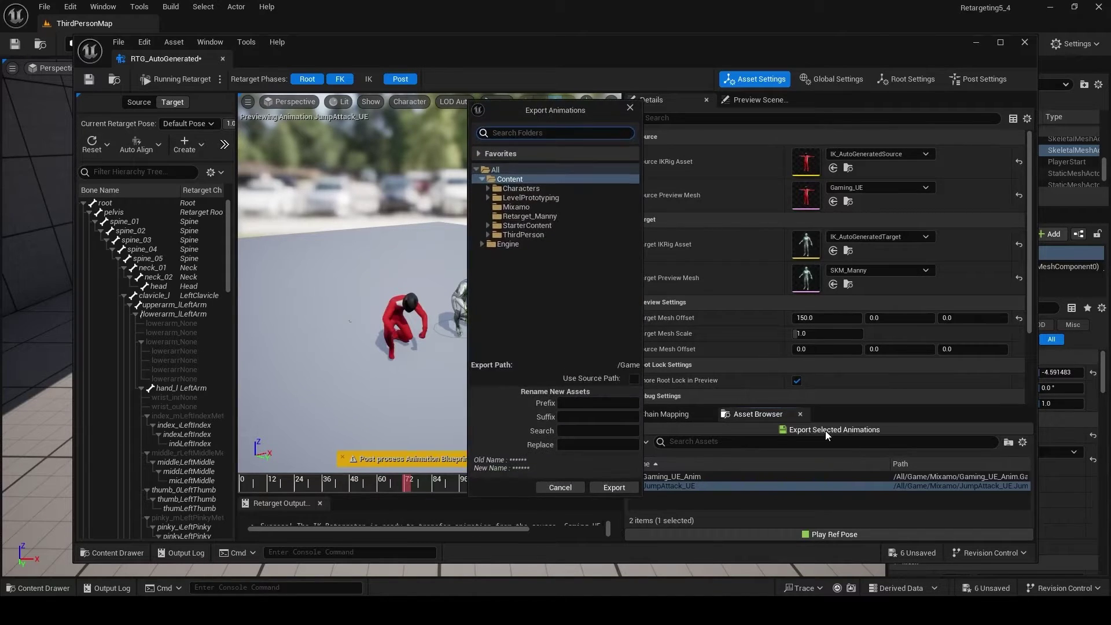
Batch-export JumpAttack_UE into Retarget_Manny, then maximize the retarget editor window
left_click(543, 217)
left_click(613, 487)
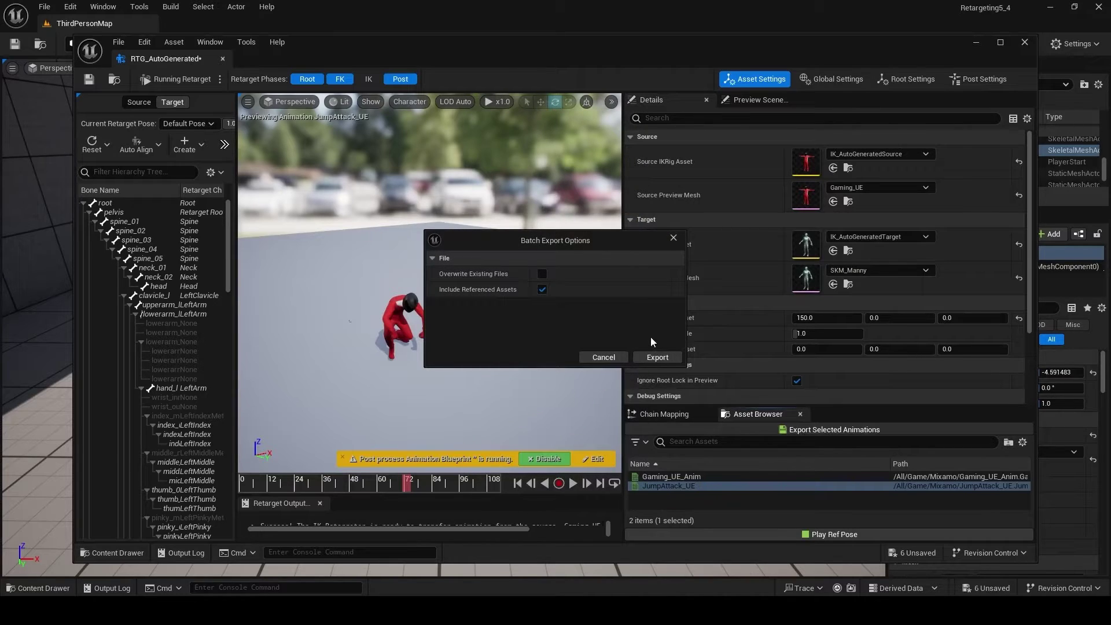
left_click(665, 359)
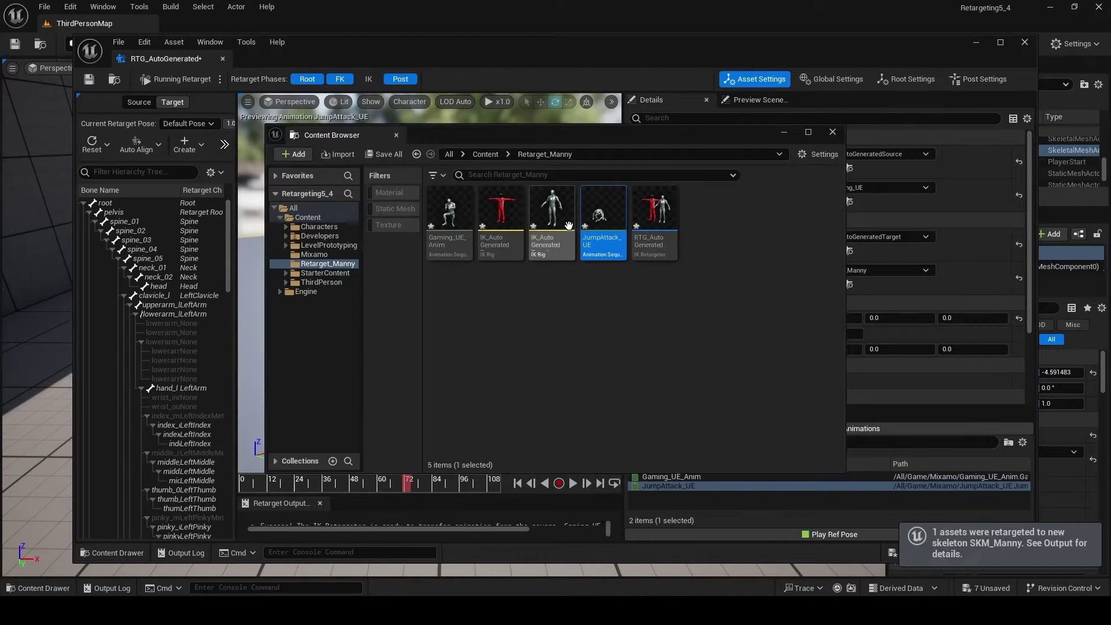
left_click(832, 133)
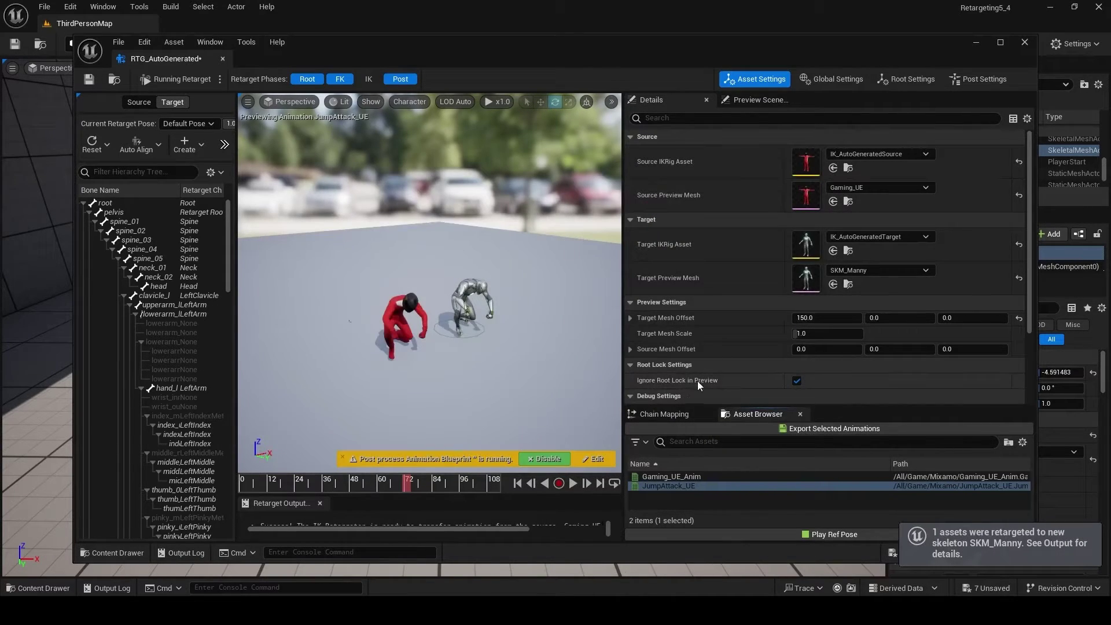
double_click(783, 44)
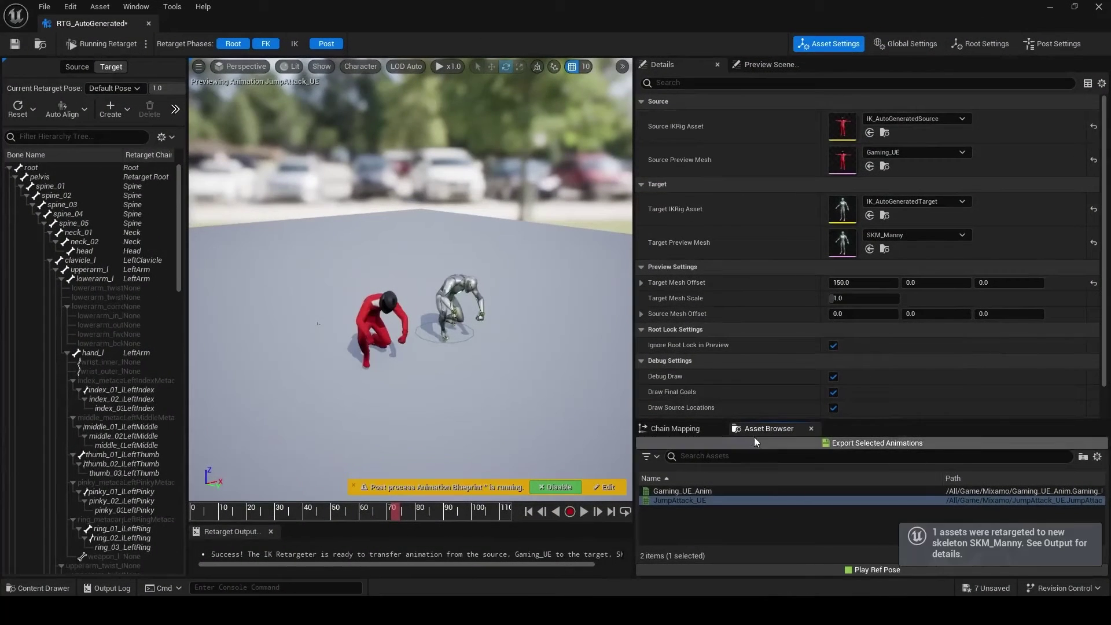
Review the Spine, LeftArm and LeftIndex chain settings, keeping LeftArm rotation mode Interpolated
left_click(675, 428)
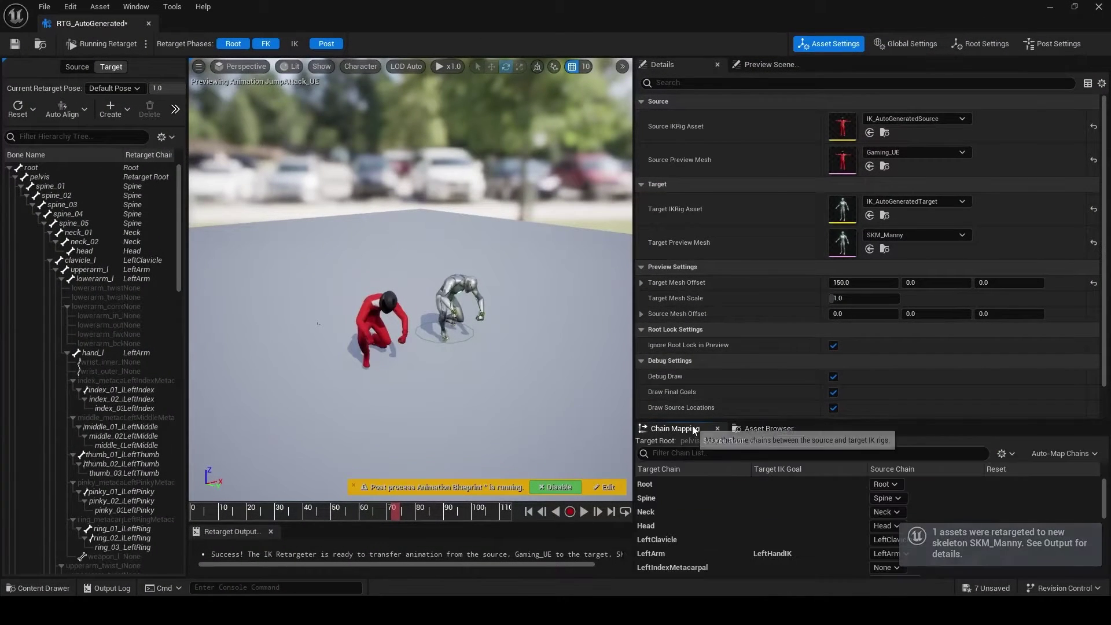
left_click(740, 498)
scroll(762, 193, "down", 1)
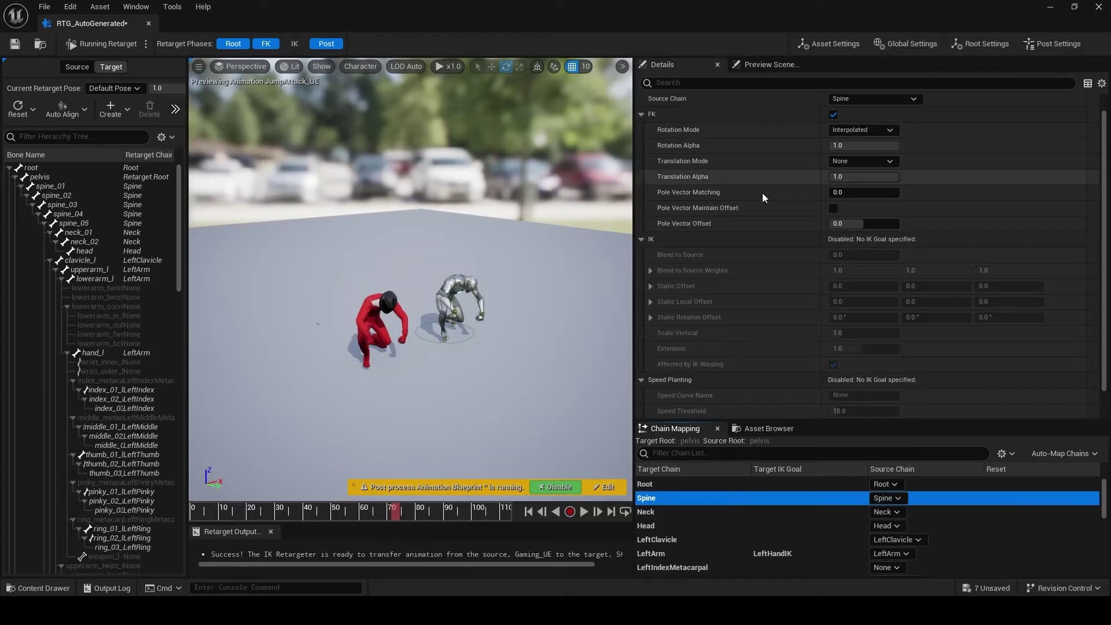
left_click(697, 553)
left_click(862, 130)
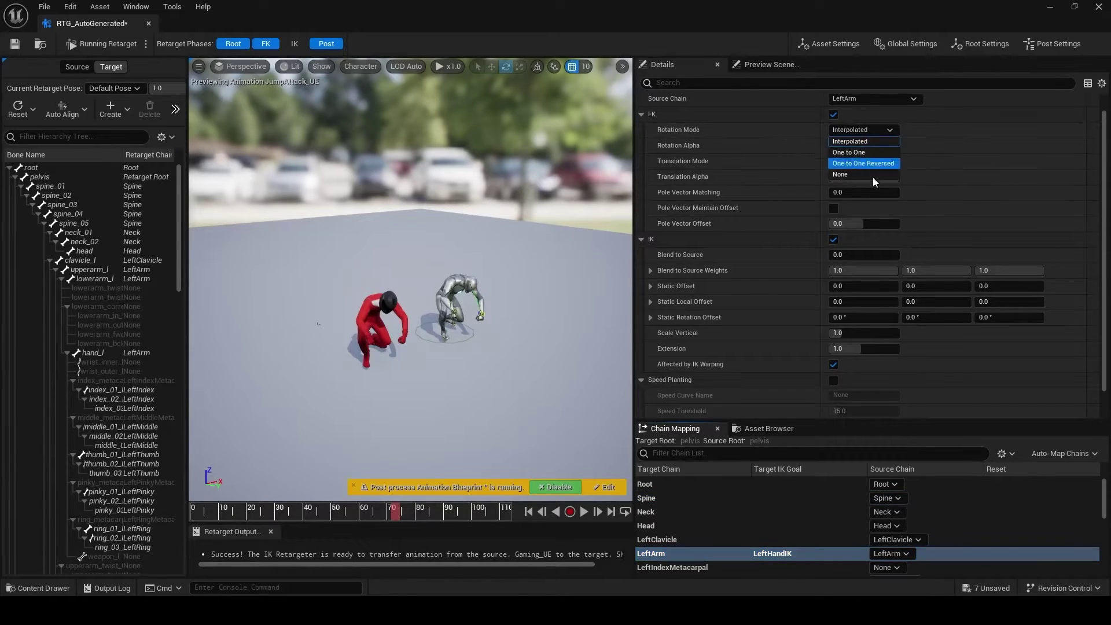
left_click(850, 166)
scroll(721, 543, "down", 2)
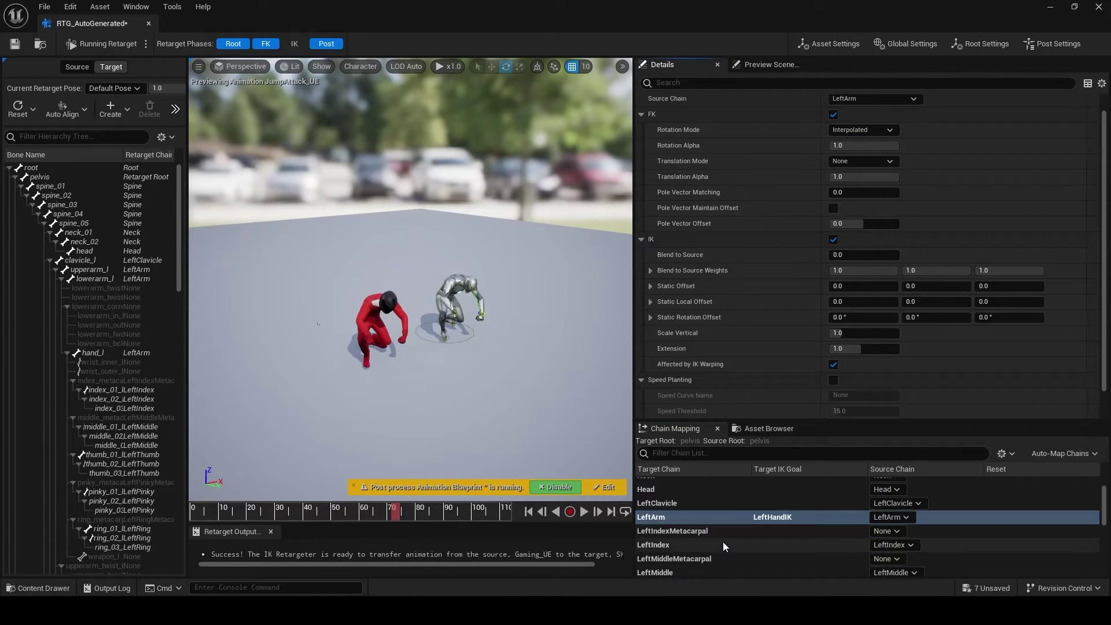
left_click(723, 544)
Frame the target mannequin and select its LeftArm chain in the viewport
left_click(499, 294)
key("f")
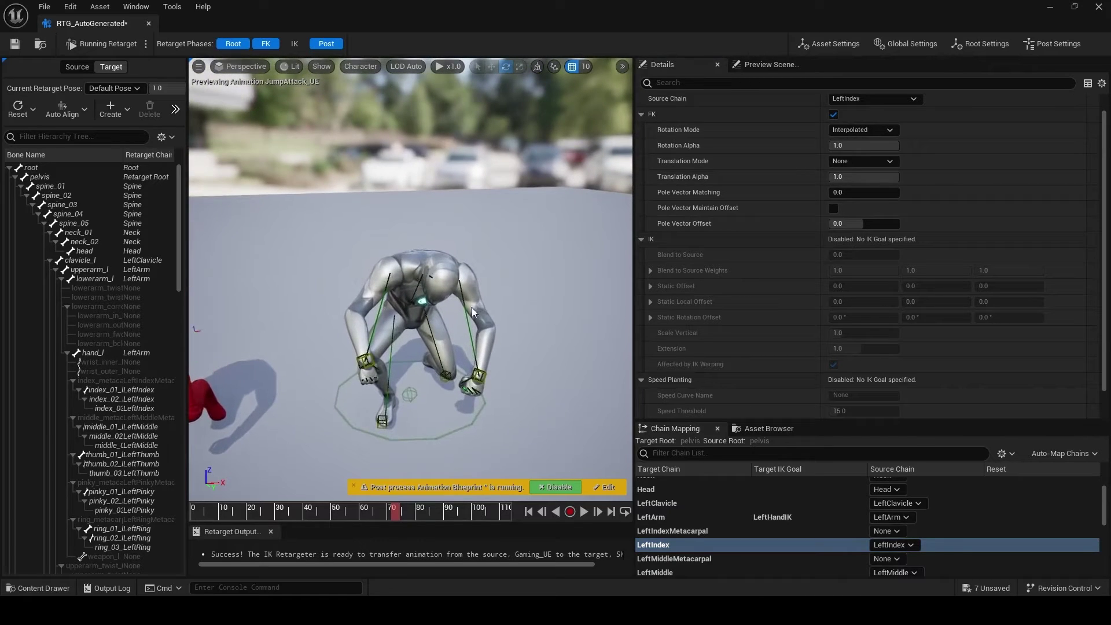
left_click(464, 315)
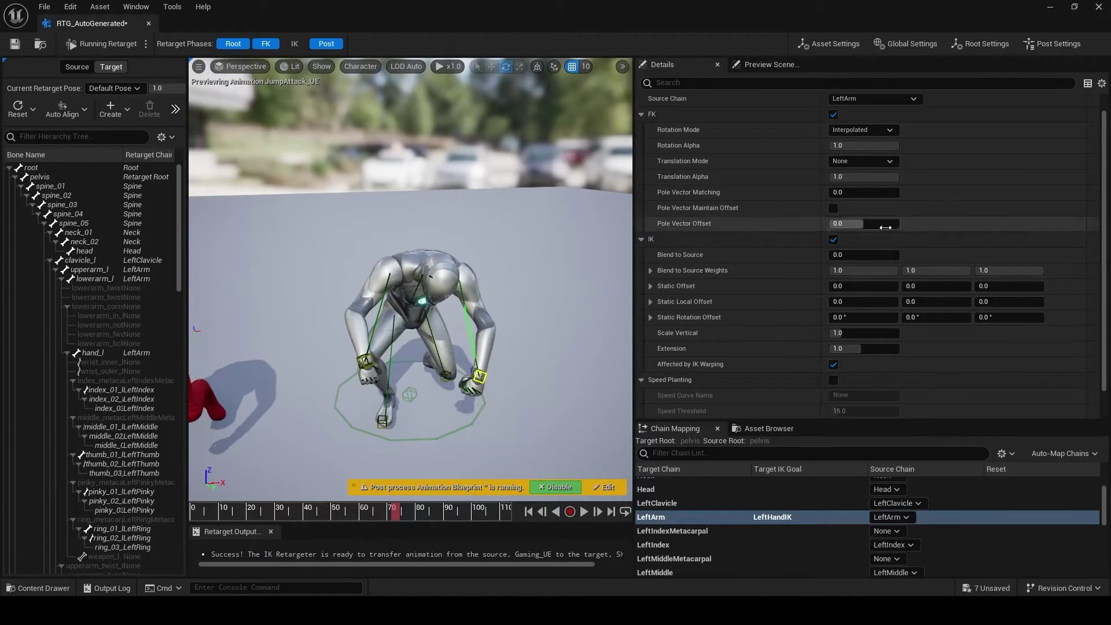
scroll(406, 290, "down", 5)
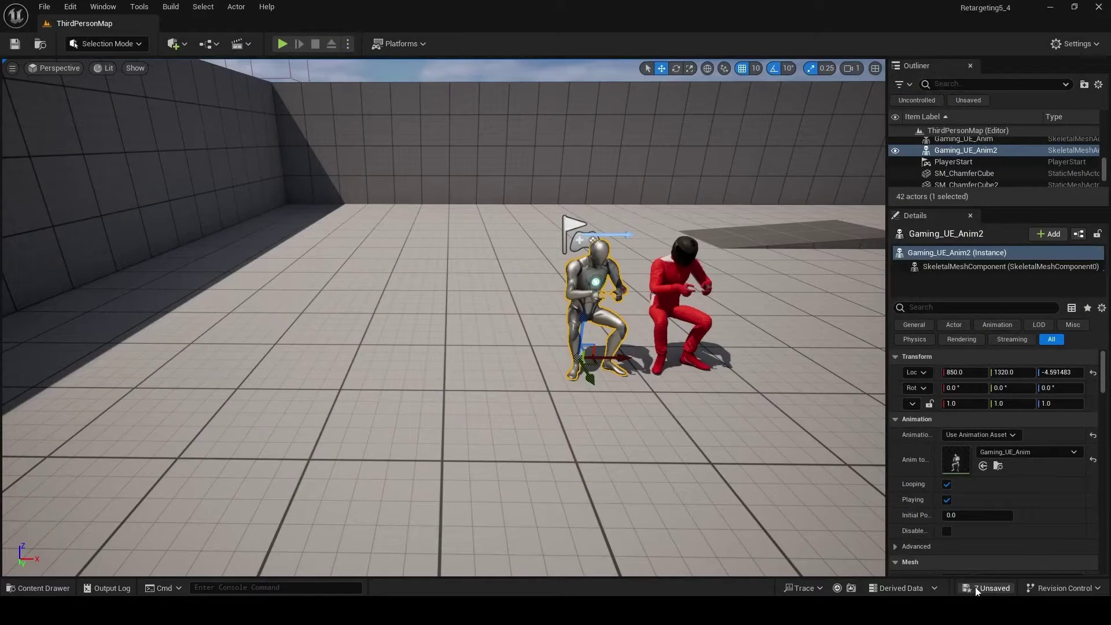
Save all retarget assets and place the Mixamo JumpAttack_UE animation in the level
left_click(978, 591)
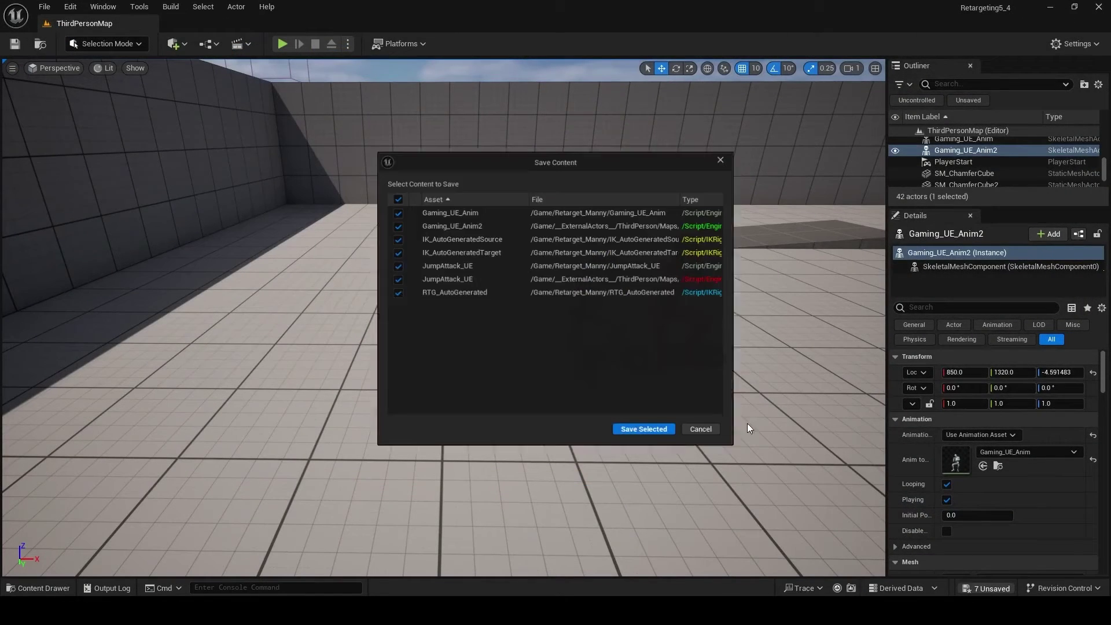
left_click(642, 432)
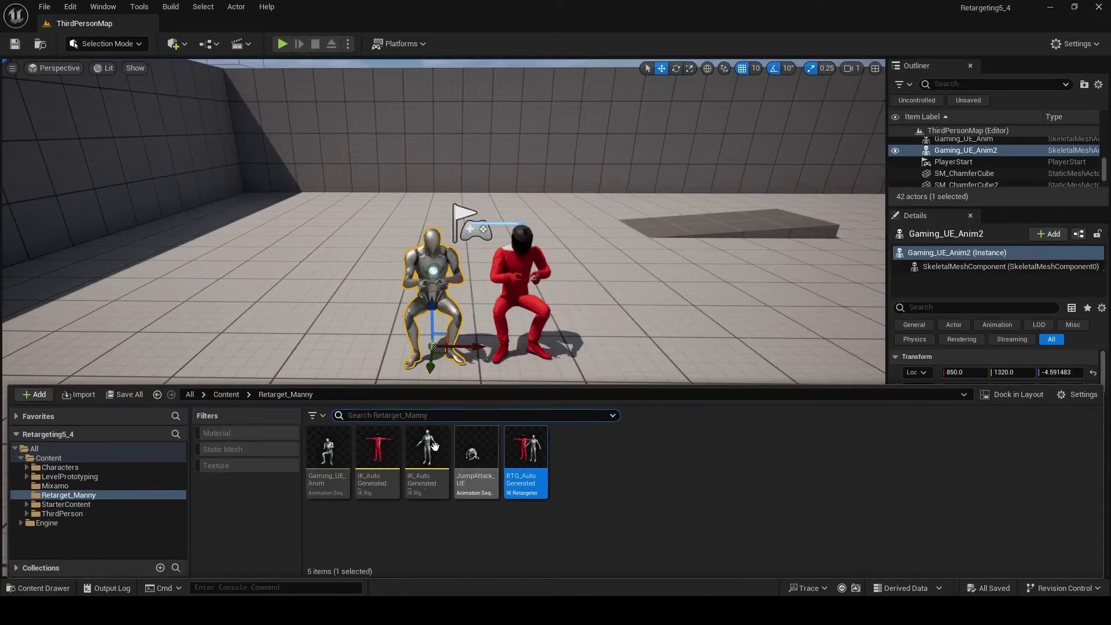
left_click(226, 395)
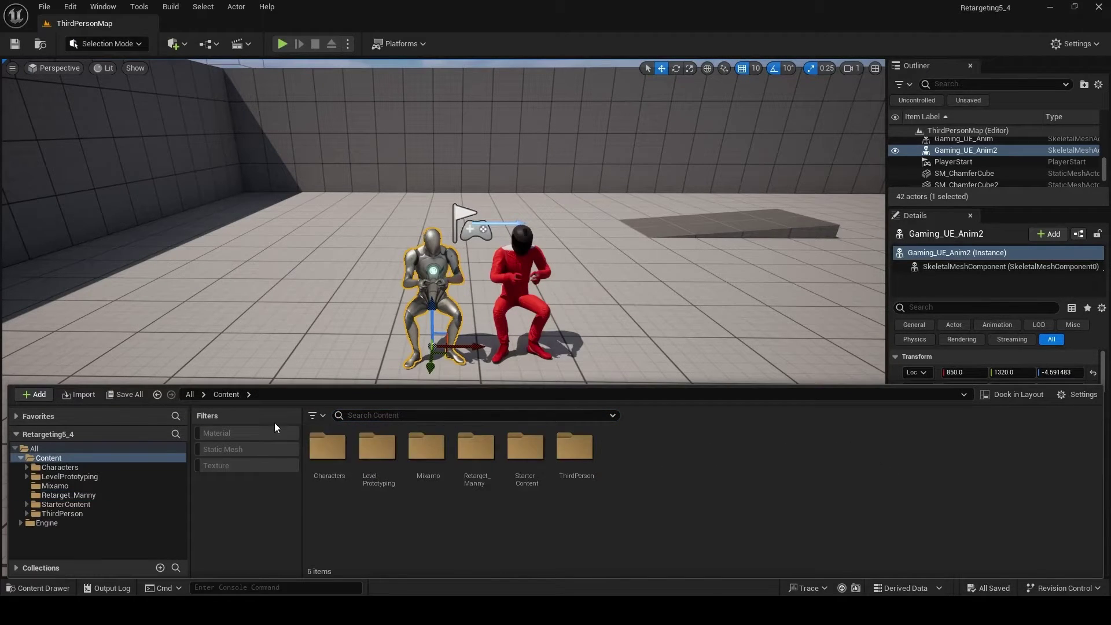
double_click(426, 449)
left_click(774, 455)
left_click_drag(773, 454, 338, 352)
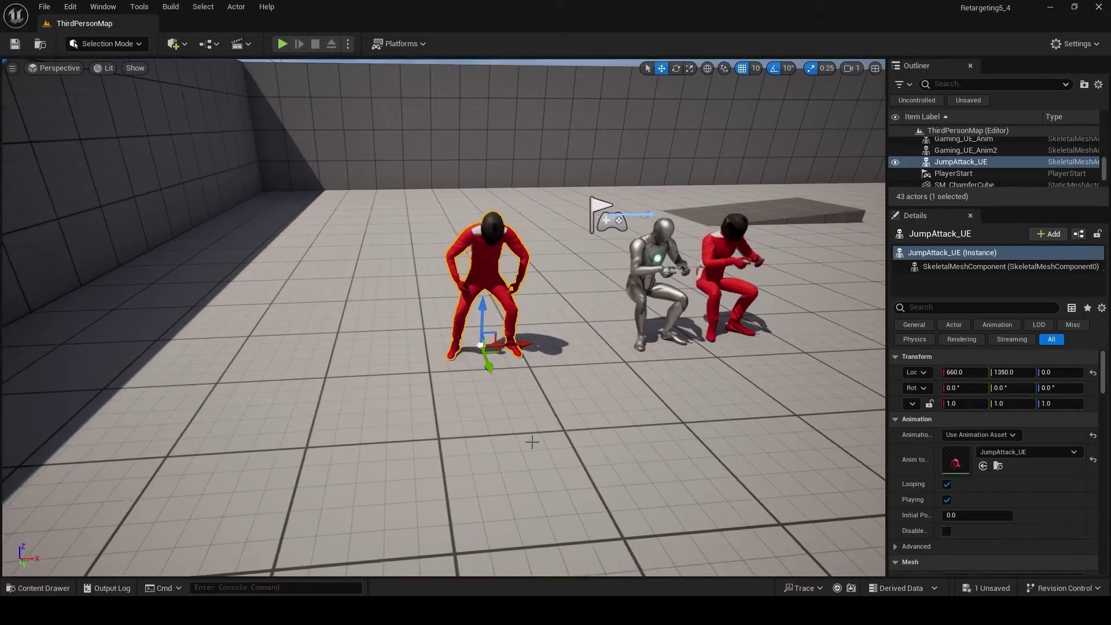
Place the retargeted Manny JumpAttack_UE from Retarget_Manny beside the Mixamo character
key("ctrl+space")
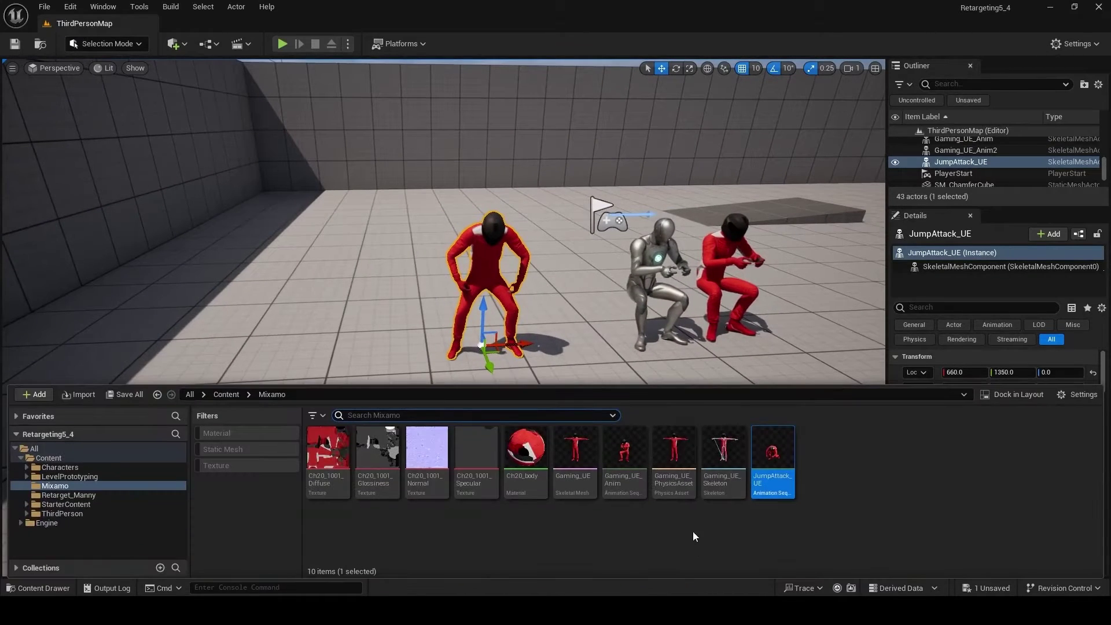
left_click(227, 395)
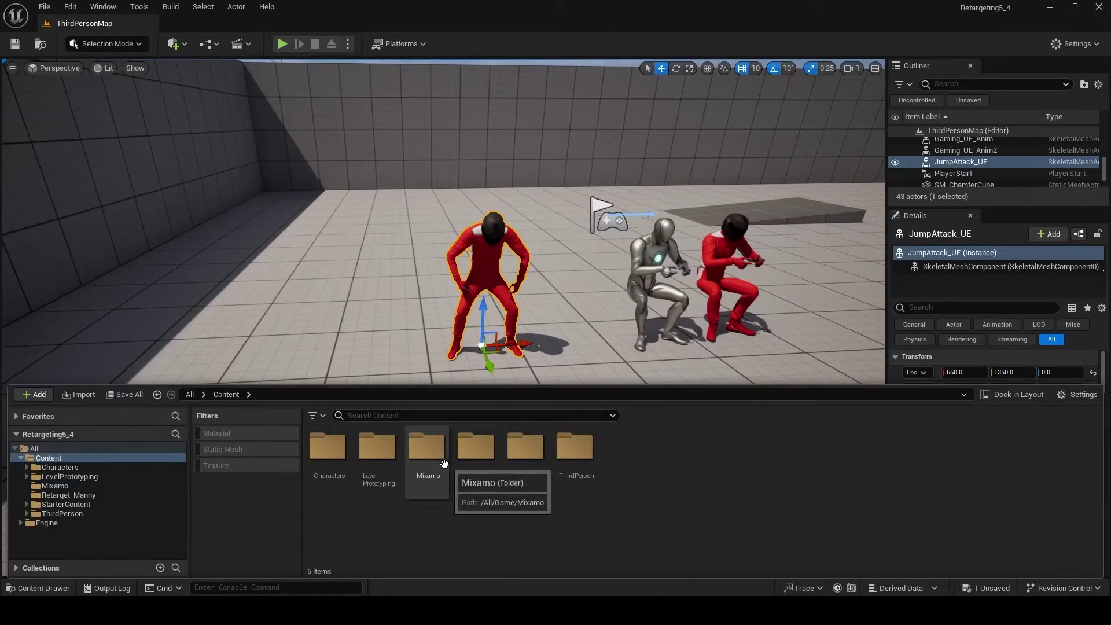
double_click(470, 480)
left_click_drag(466, 484, 372, 354)
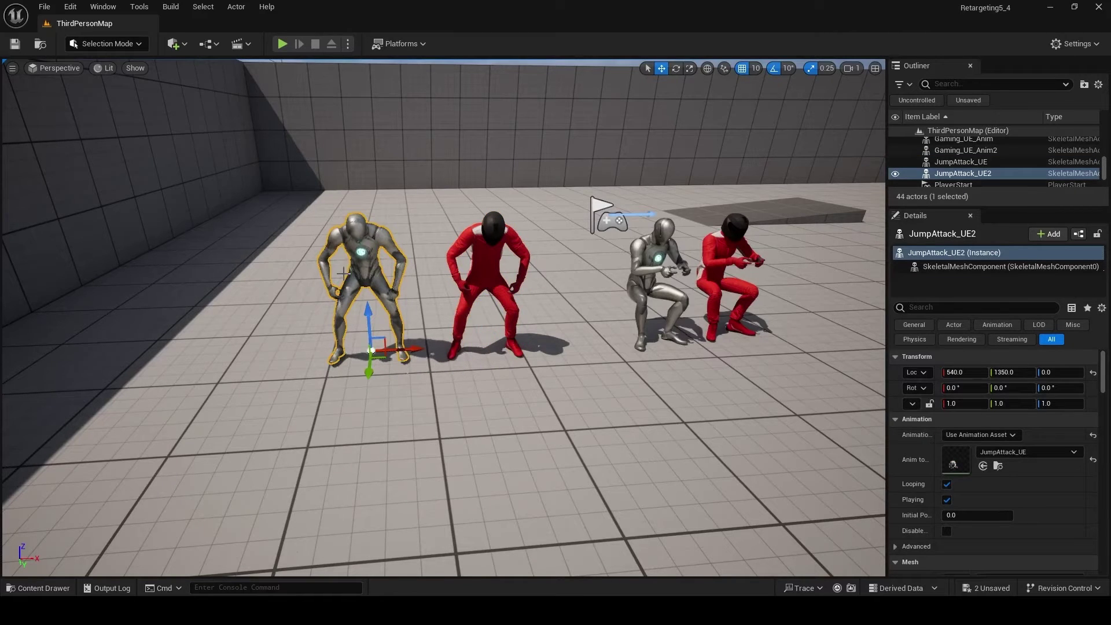
left_click(495, 232)
key("Delete")
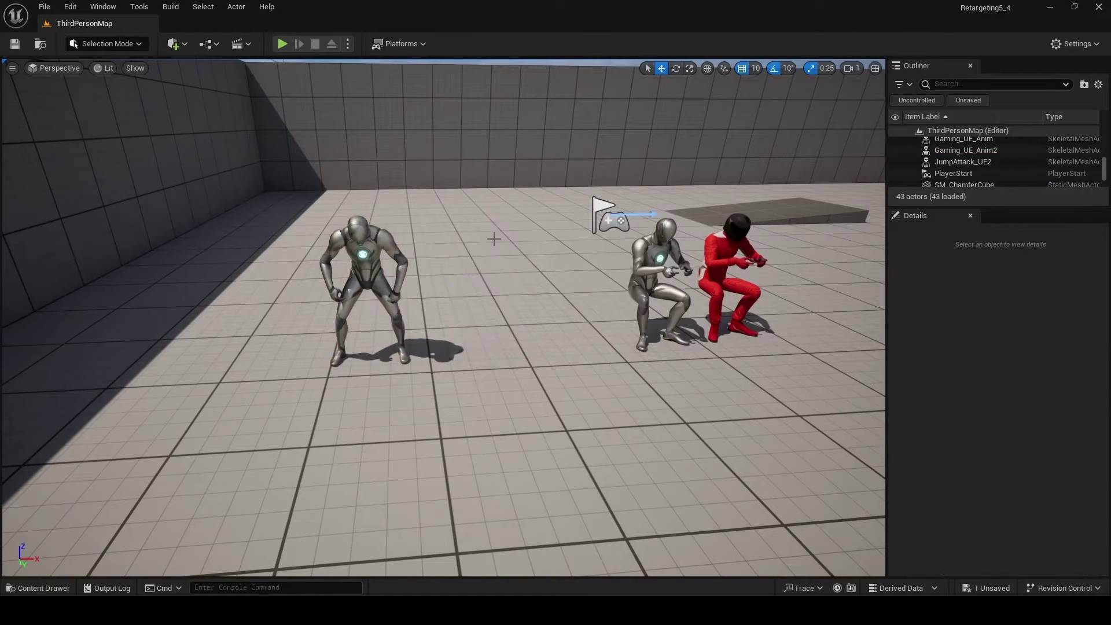
key("ctrl+z")
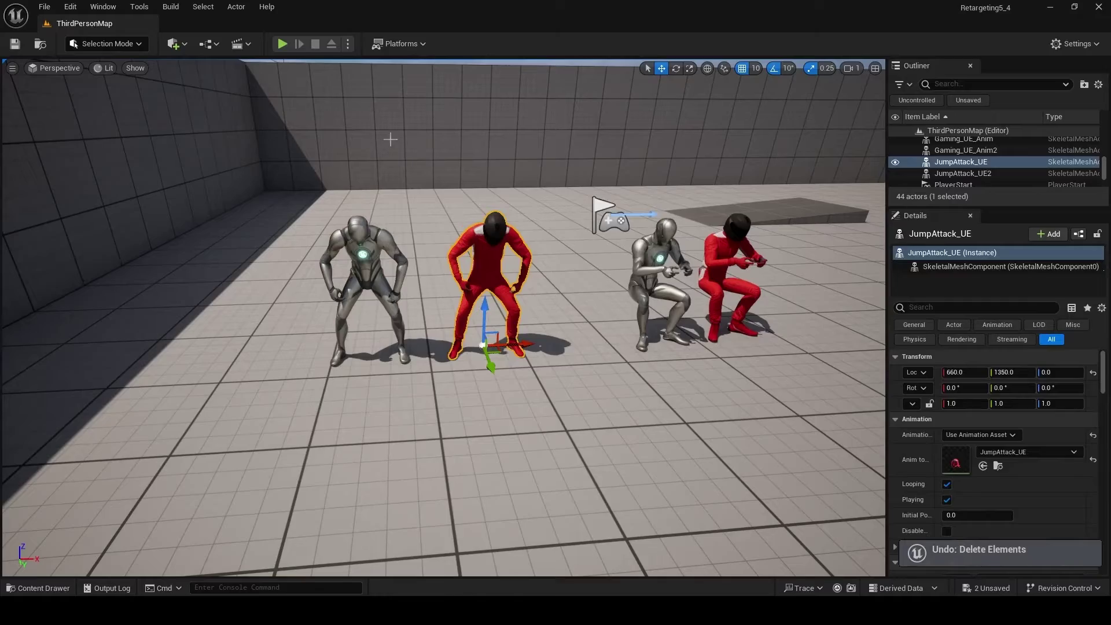
Play the level to watch the characters animate, then stop the session
left_click(282, 43)
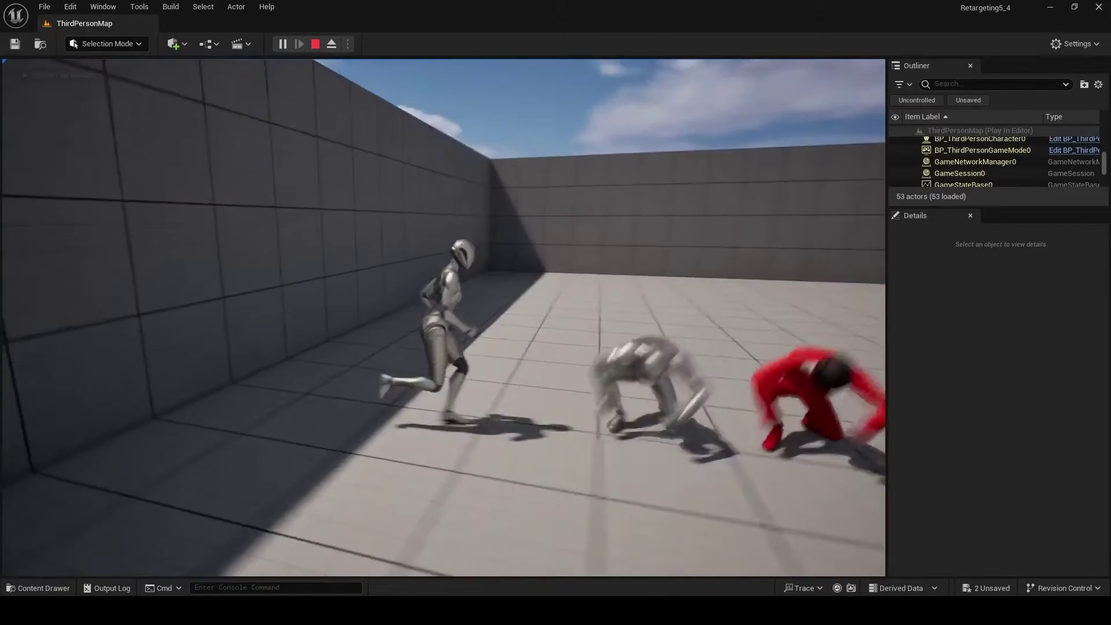
key("Escape")
left_click(92, 12)
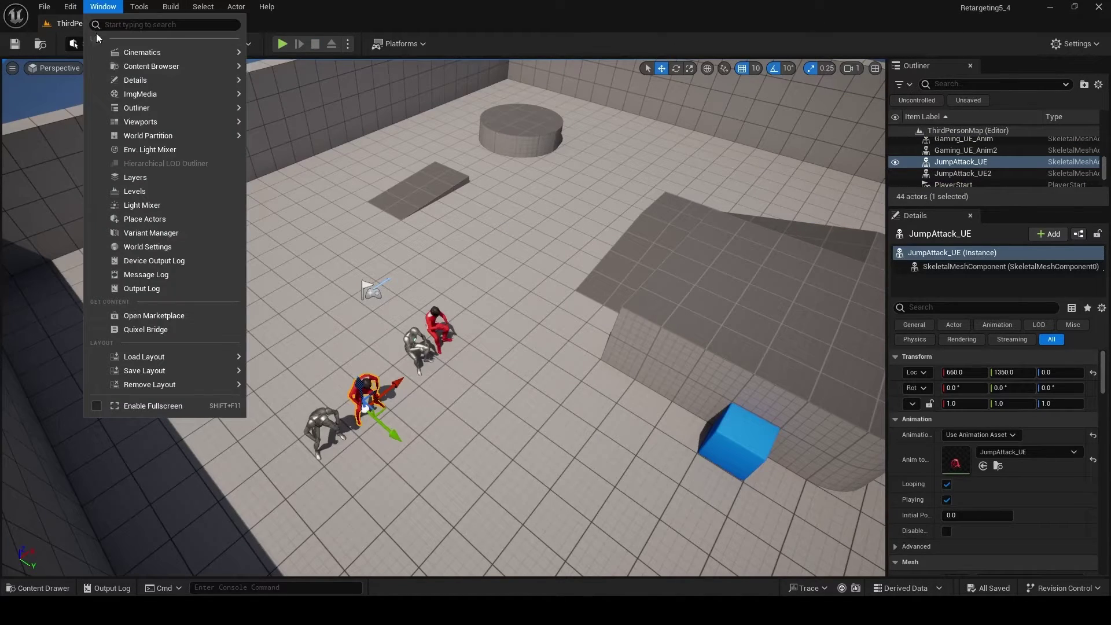
Dock Quixel Bridge, add the Dax MetaHuman preset and enable its missing plugins
left_click(179, 335)
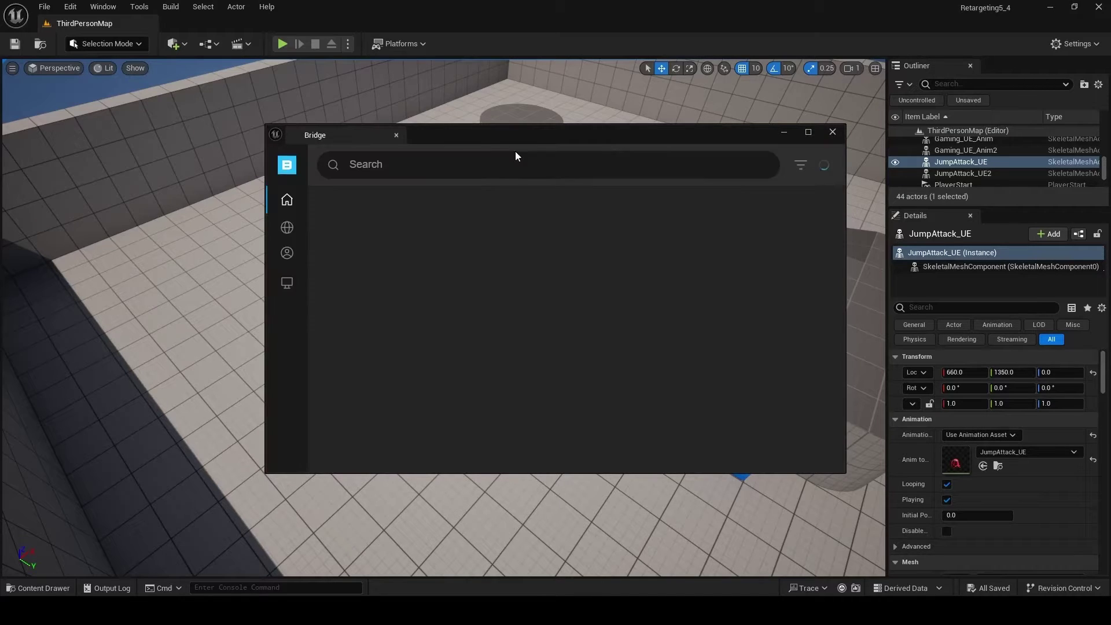
left_click_drag(350, 124, 216, 33)
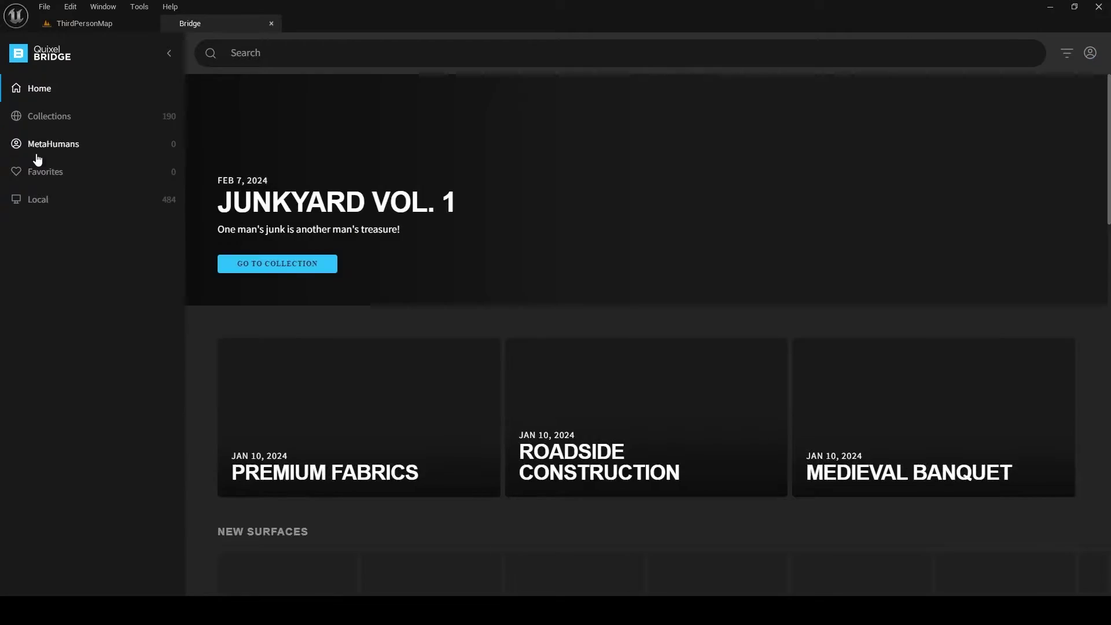
left_click(37, 158)
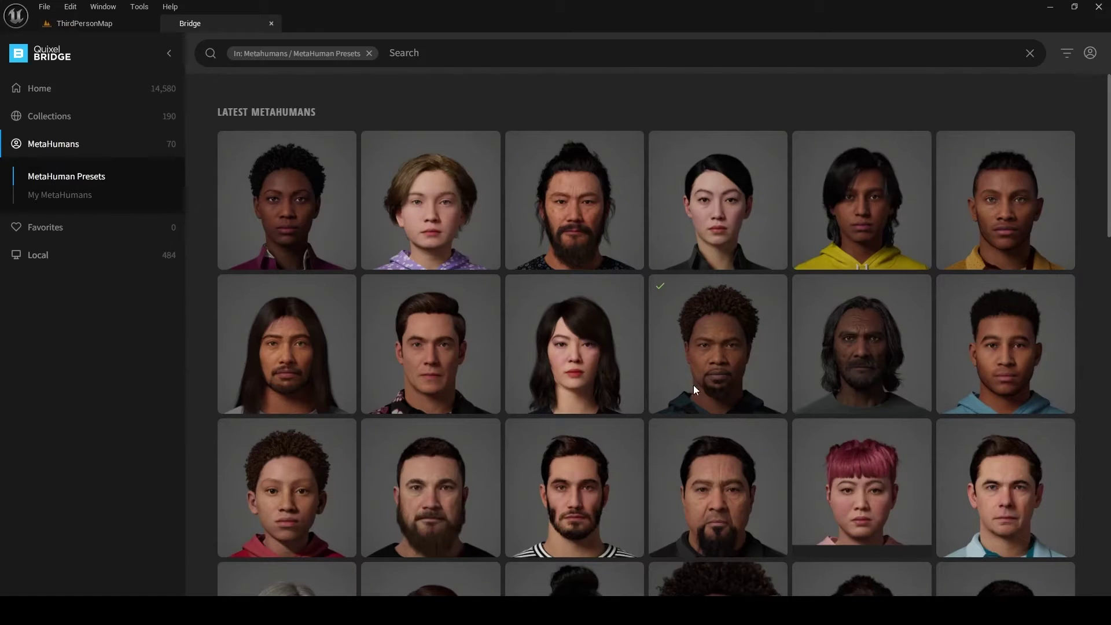
left_click(711, 346)
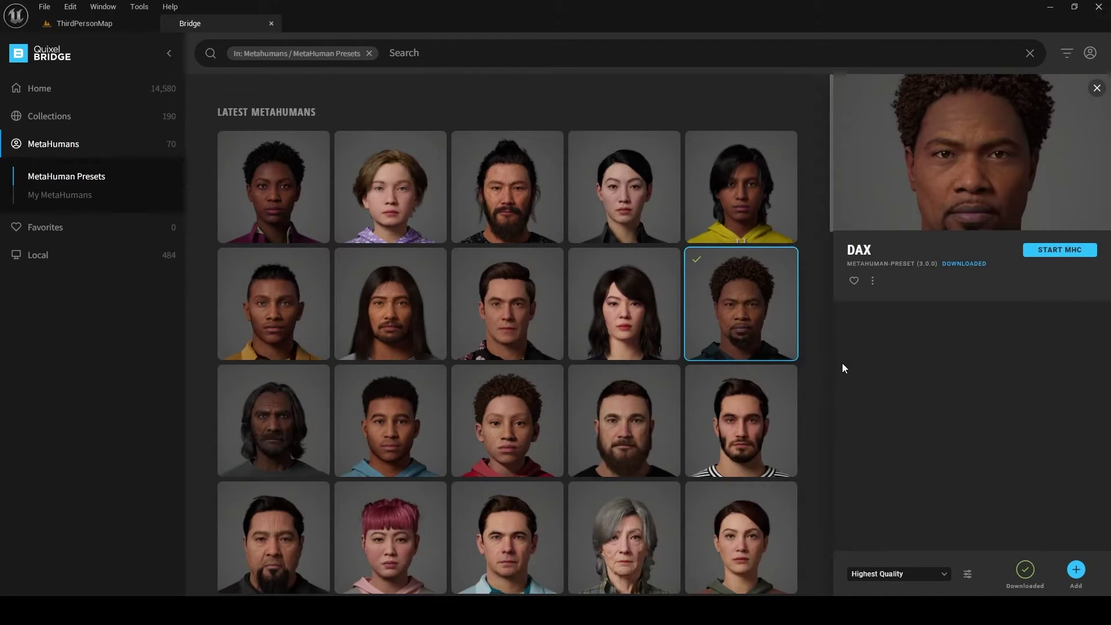
mouse_move(792, 288)
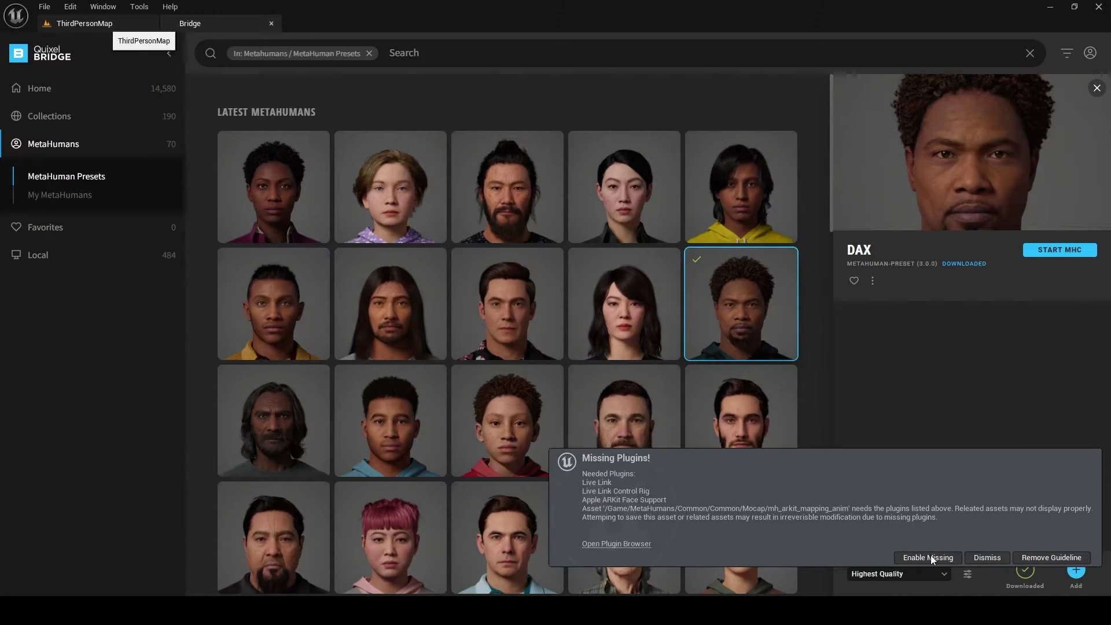
left_click(931, 557)
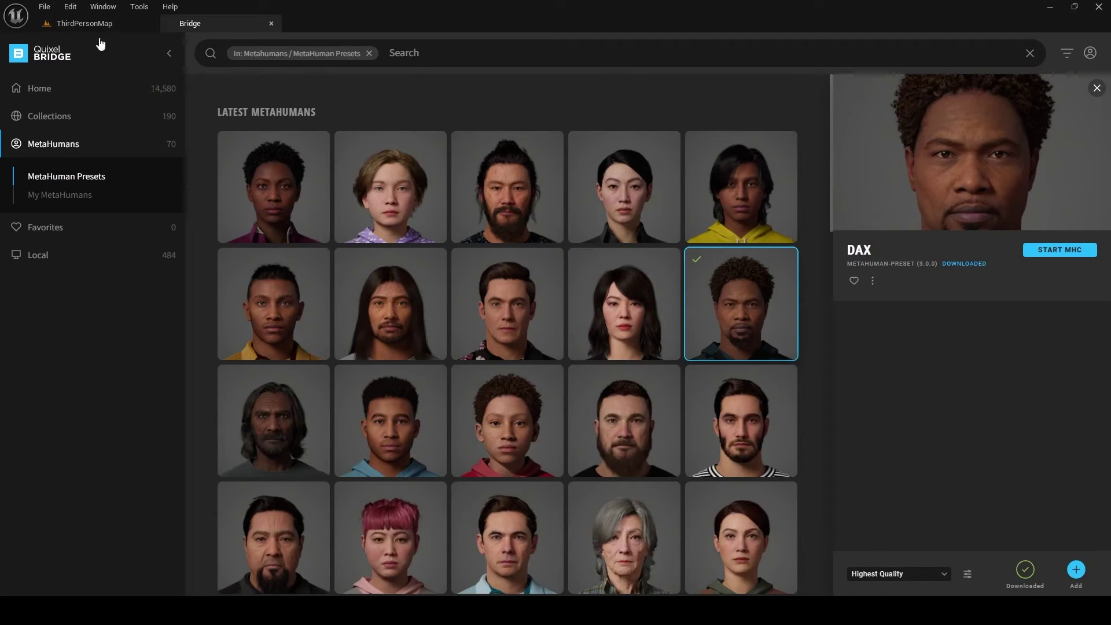
left_click(74, 23)
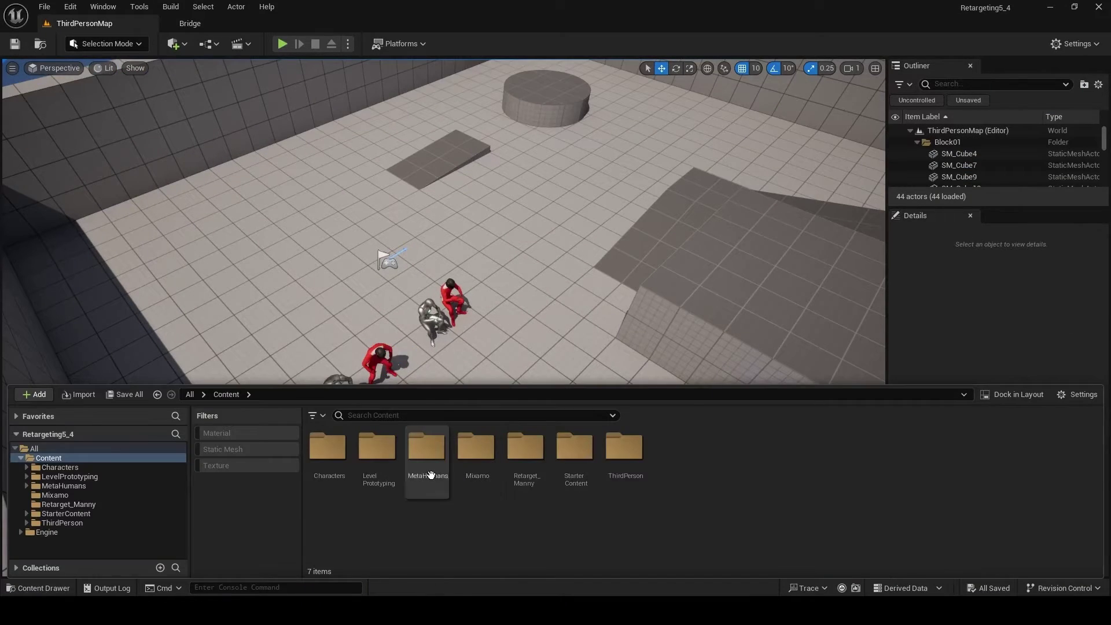
Place BP_Dax from MetaHumans/Dax into the level and enable its required settings and Groom plugin
double_click(426, 463)
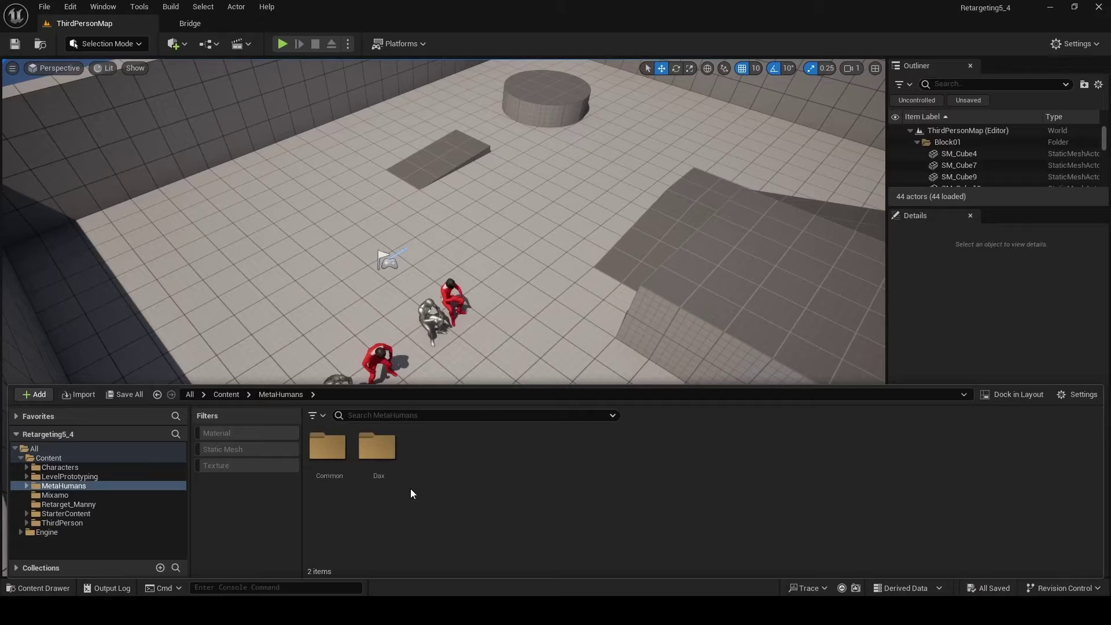
double_click(374, 463)
left_click(773, 452)
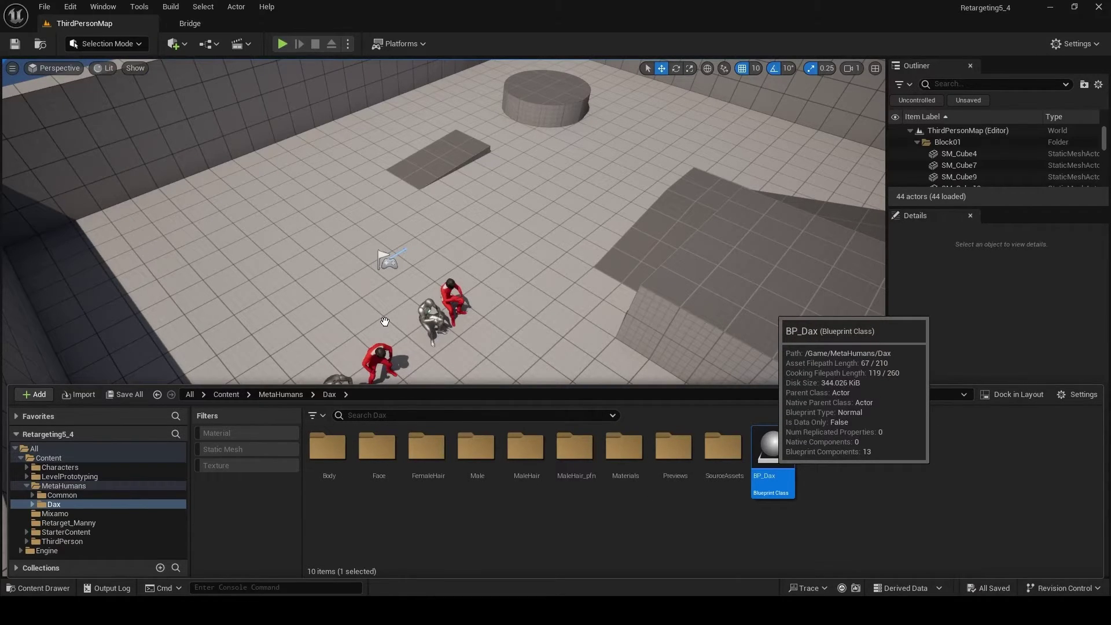
left_click_drag(384, 322, 385, 323)
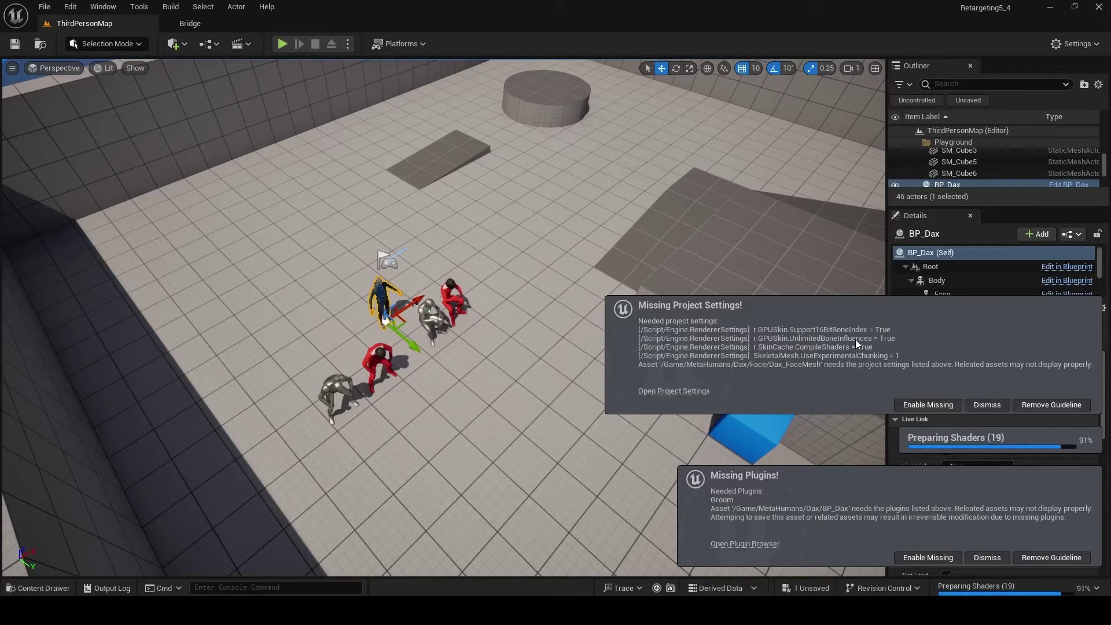
left_click(950, 408)
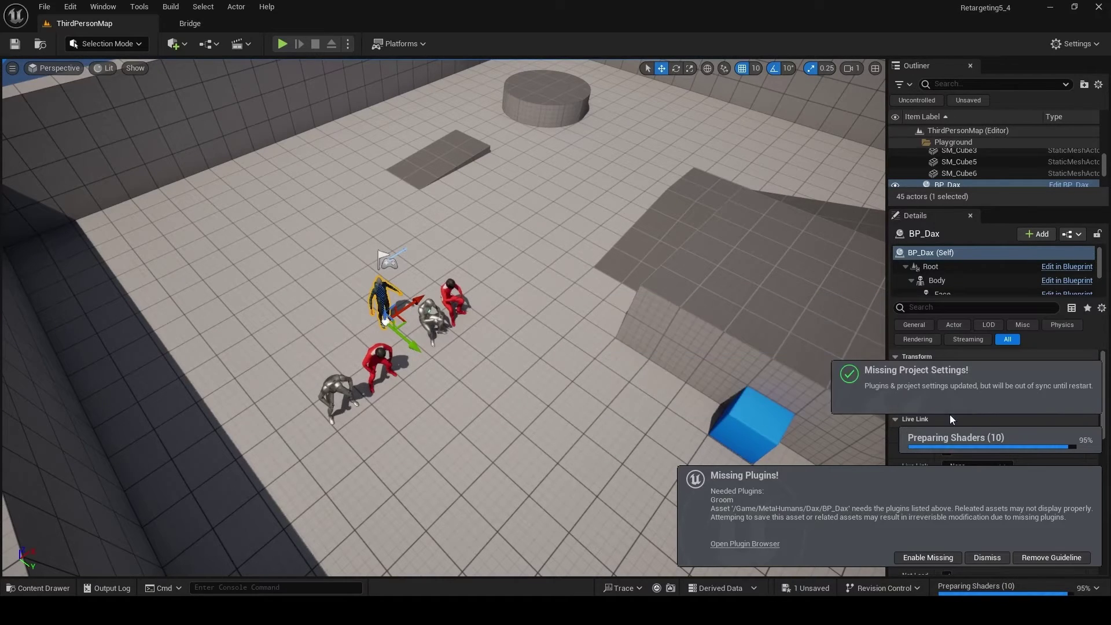
left_click(909, 556)
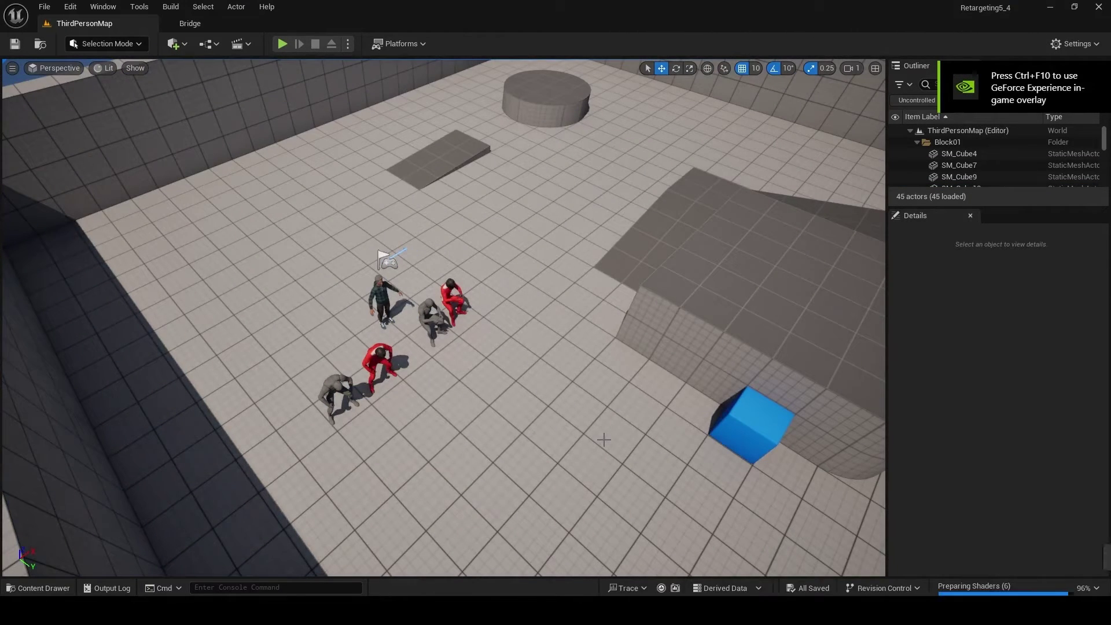
Move Dax to the end of the character lineup
left_click(376, 290)
right_click_drag(377, 290, 341, 286)
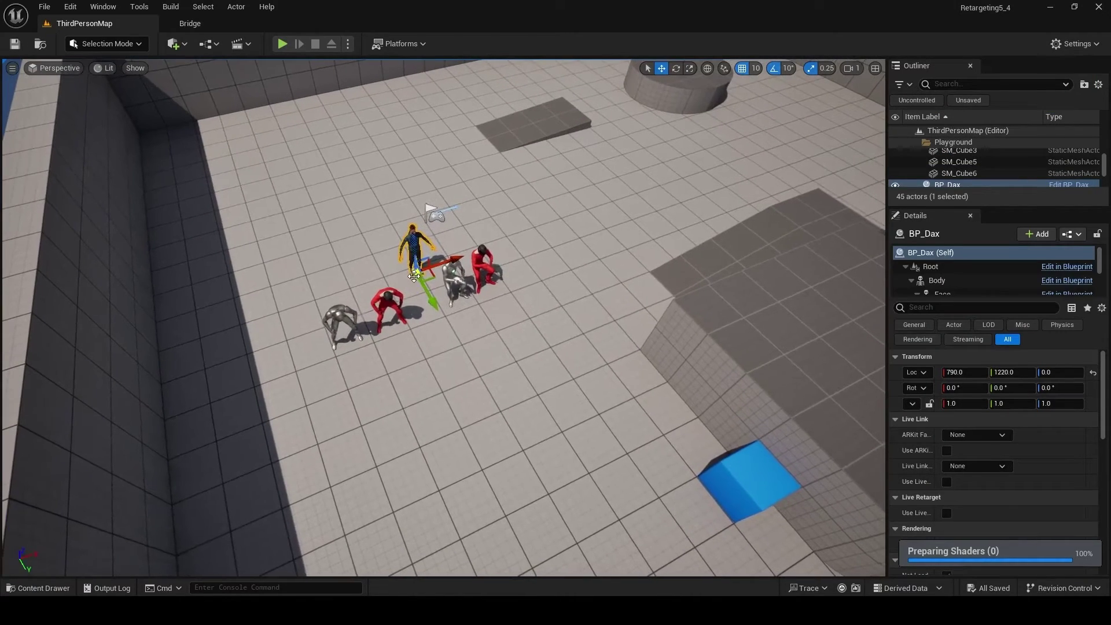
left_click_drag(438, 279, 561, 268)
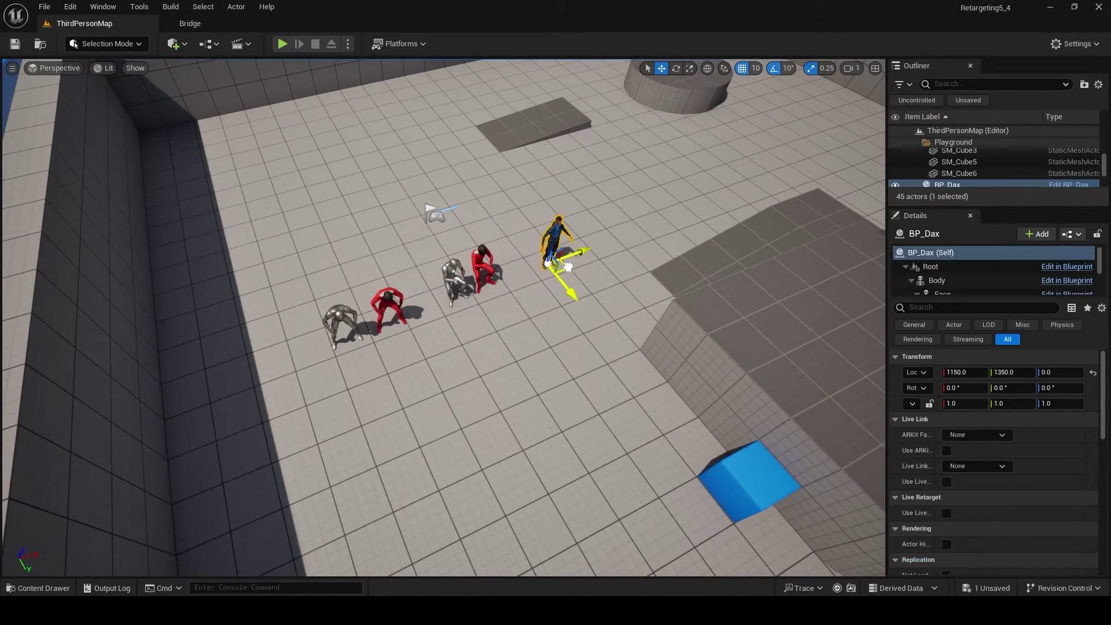
mouse_move(568, 267)
right_mouse_down()
mouse_move(568, 231)
mouse_move(555, 244)
mouse_move(544, 220)
mouse_move(532, 232)
mouse_move(562, 270)
right_mouse_up()
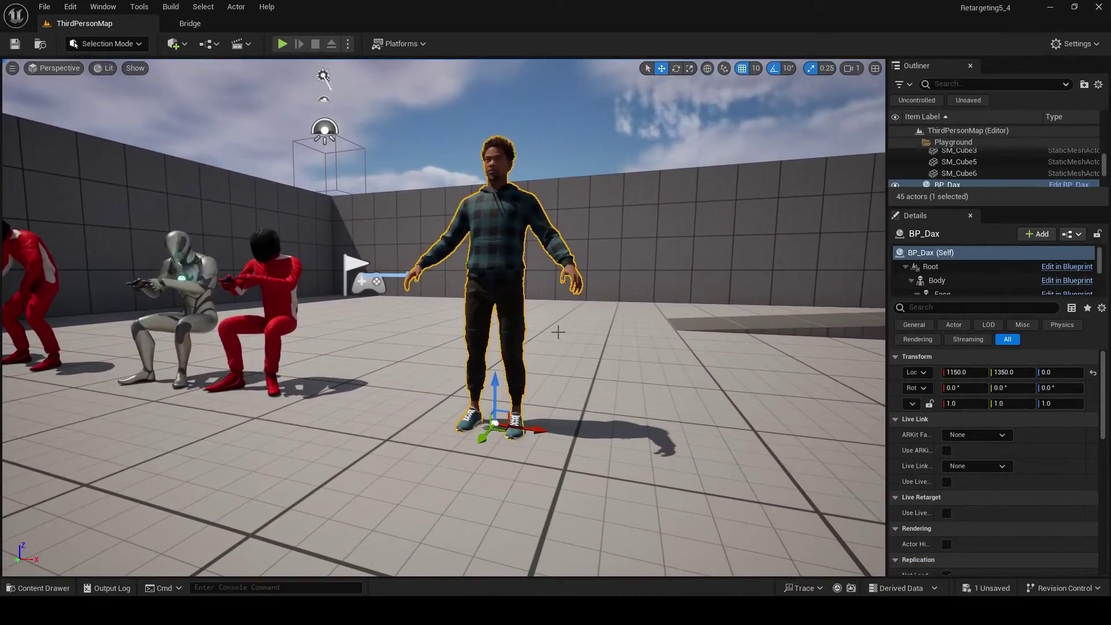
right_click_drag(558, 331, 560, 332)
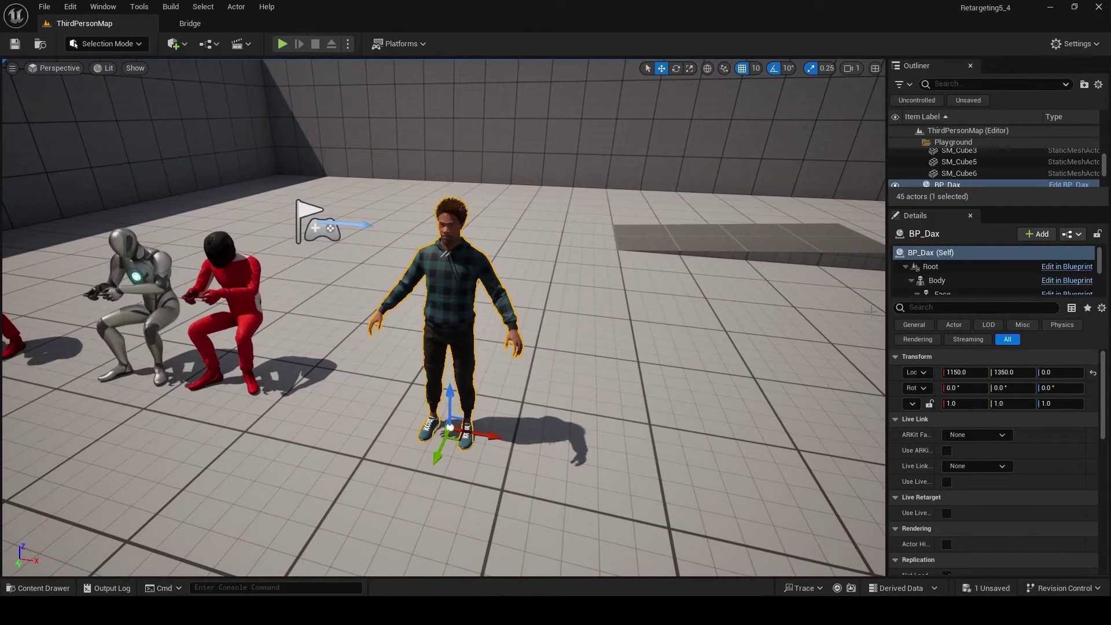
Set Dax's Body animation mode to Use Animation Asset
left_click(934, 281)
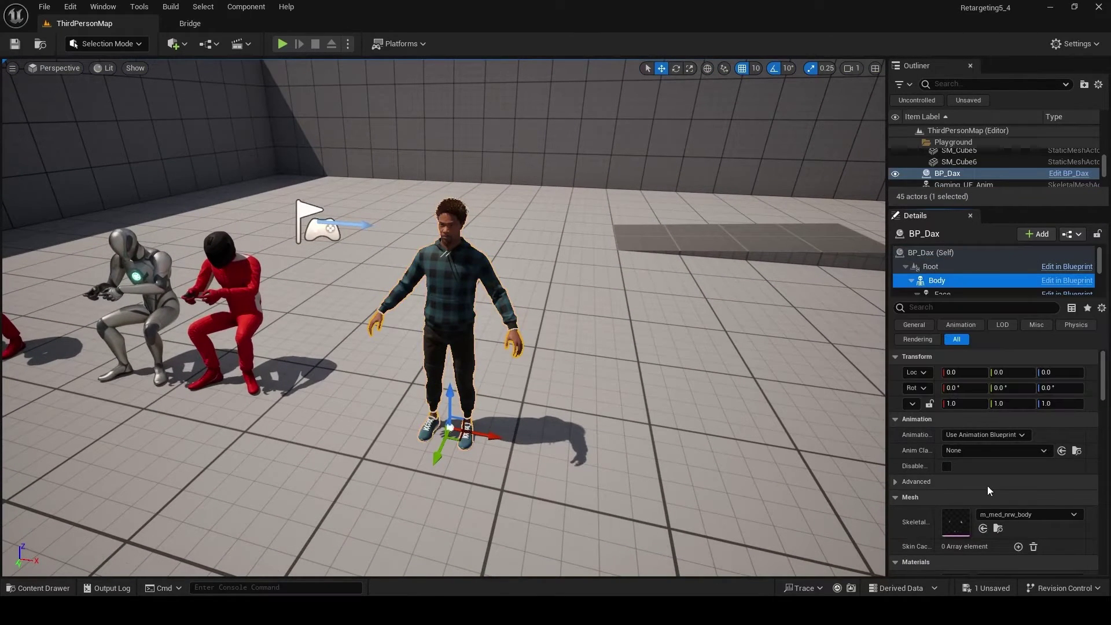
left_click(997, 451)
left_click(914, 443)
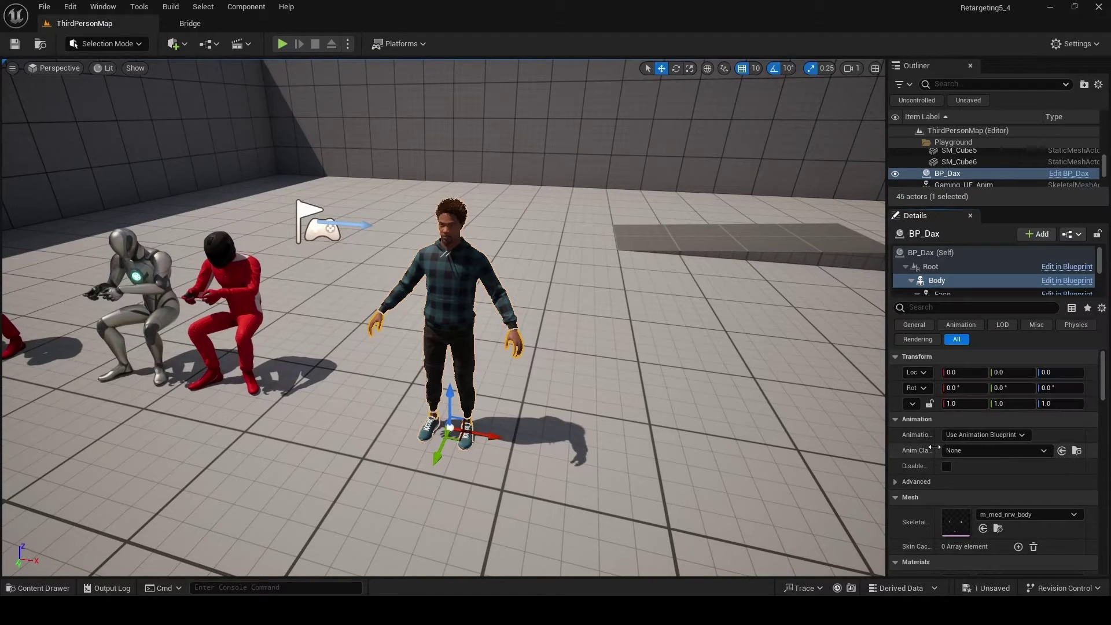
left_click(984, 435)
left_click(990, 458)
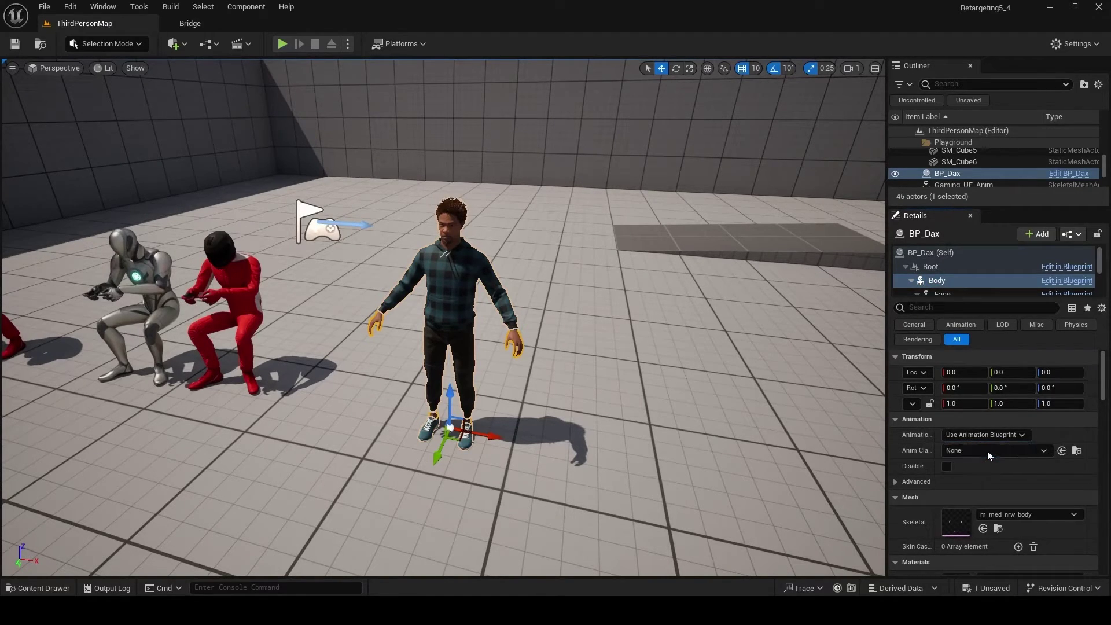
left_click(1013, 453)
left_click(590, 374)
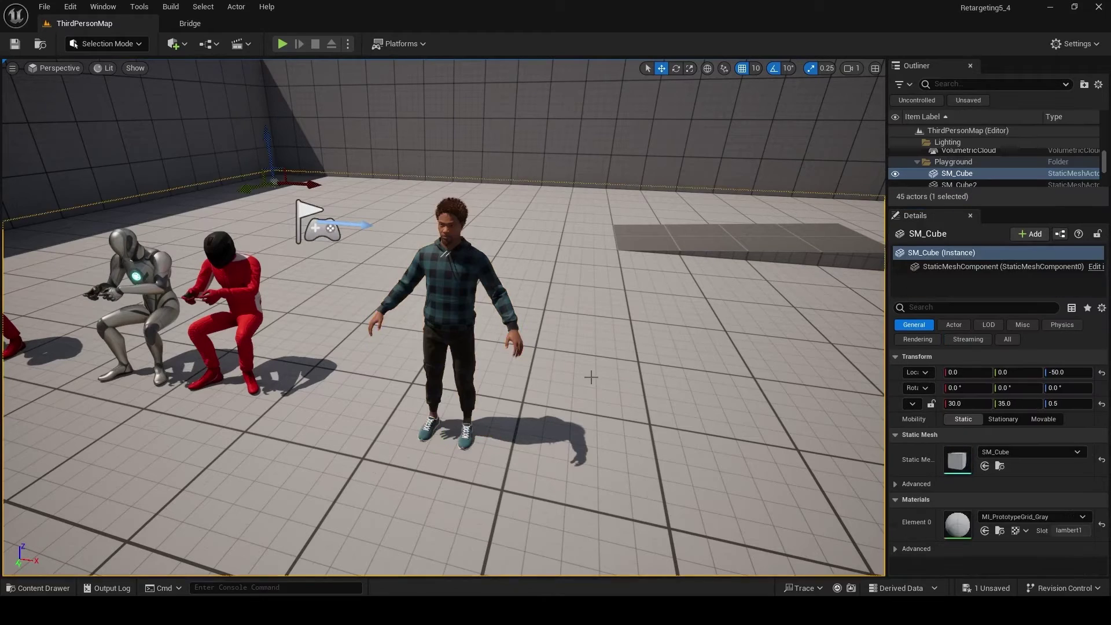
left_click_drag(334, 315, 301, 313)
left_click(245, 277)
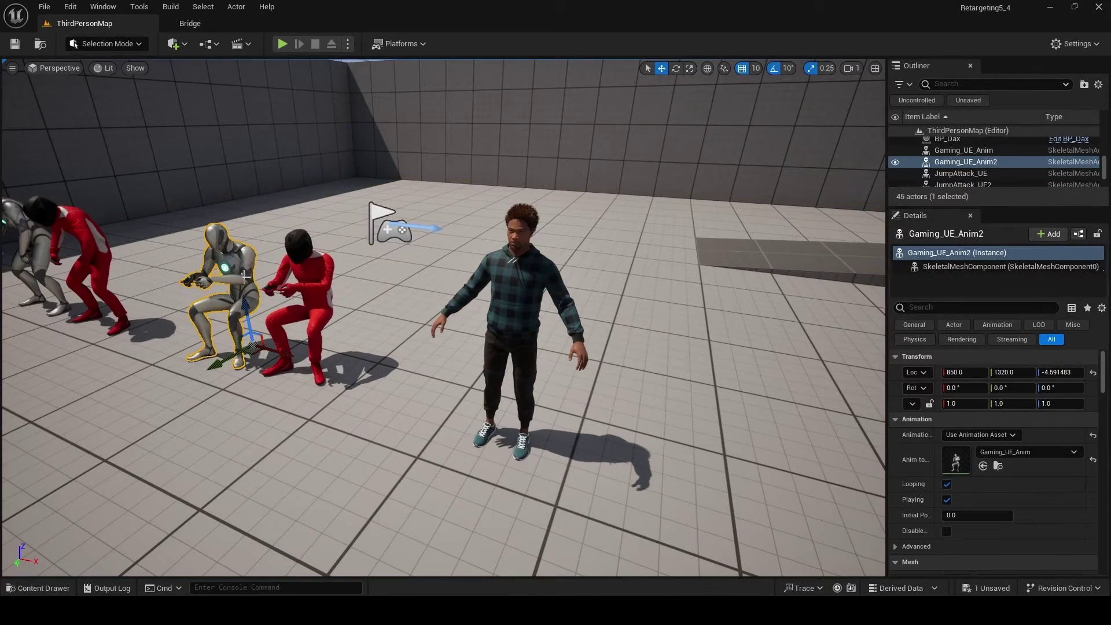
Choose Retarget Animations for Gaming_UE_Anim from the floating Content Browser
key("ctrl+b")
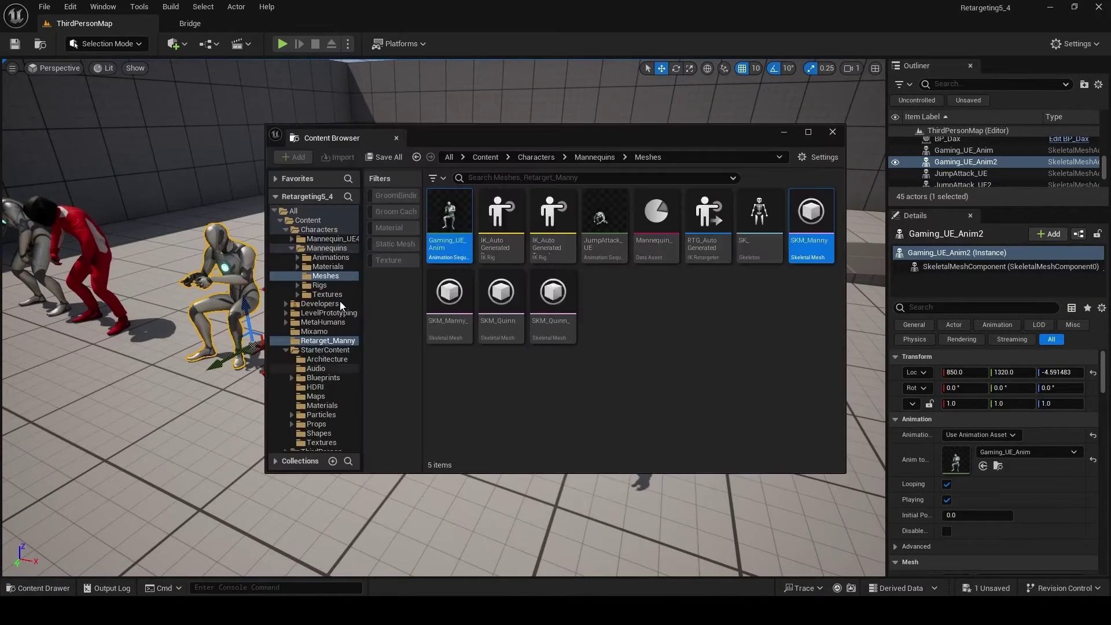
right_click(457, 242)
mouse_move(541, 388)
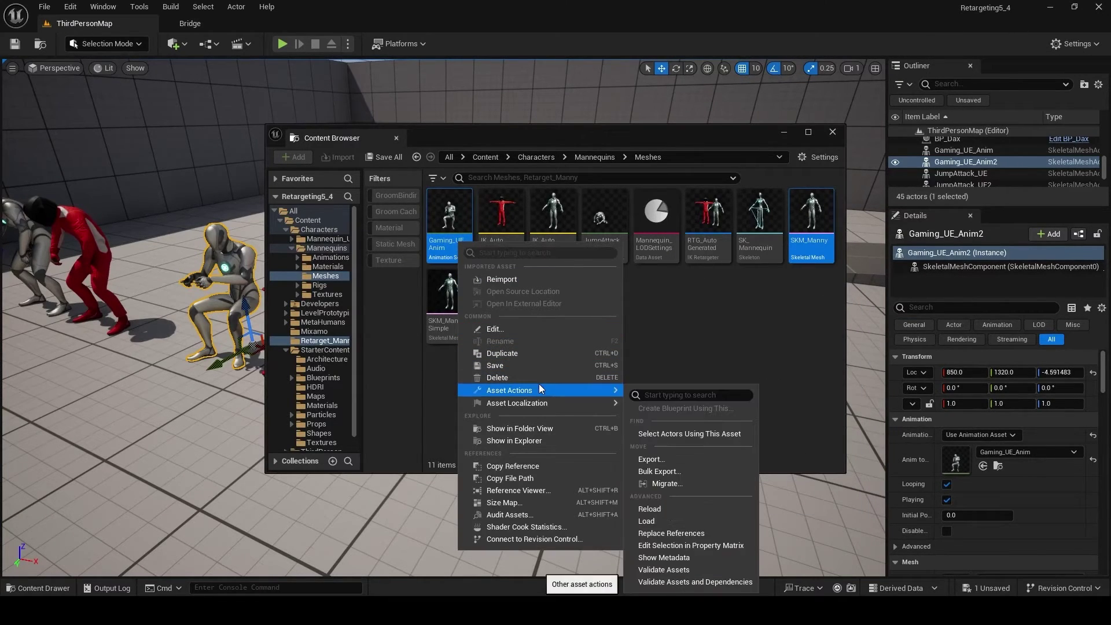
left_click(728, 292)
right_click(454, 220)
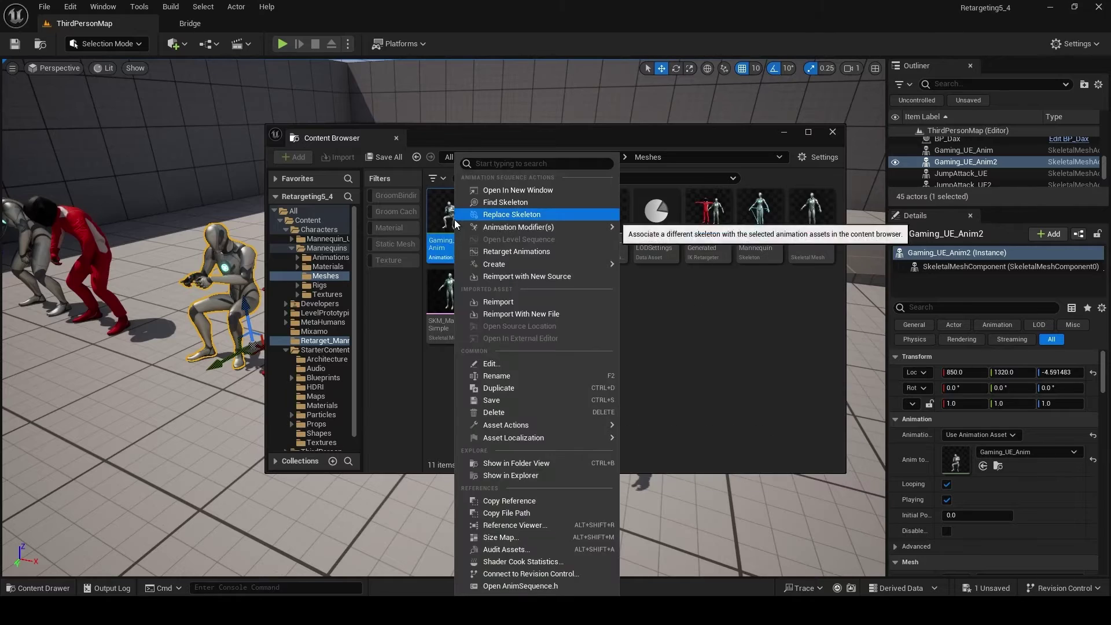
left_click(484, 251)
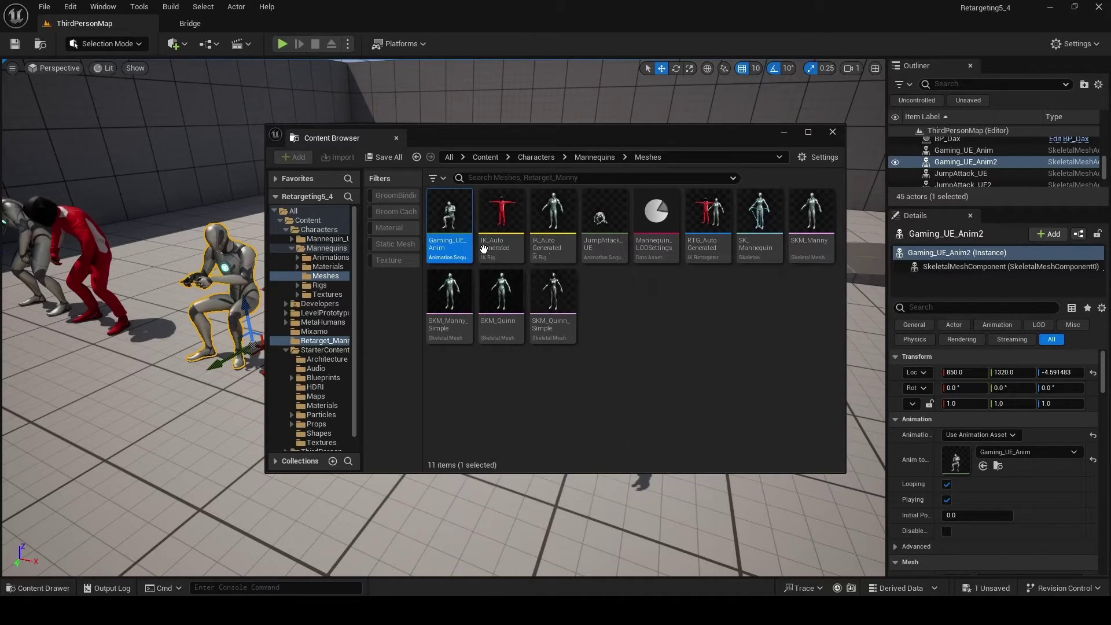
Target f_med_nrw_body for Gaming_UE_Anim and export the retarget assets to a new Retarget_MH folder
left_click(842, 178)
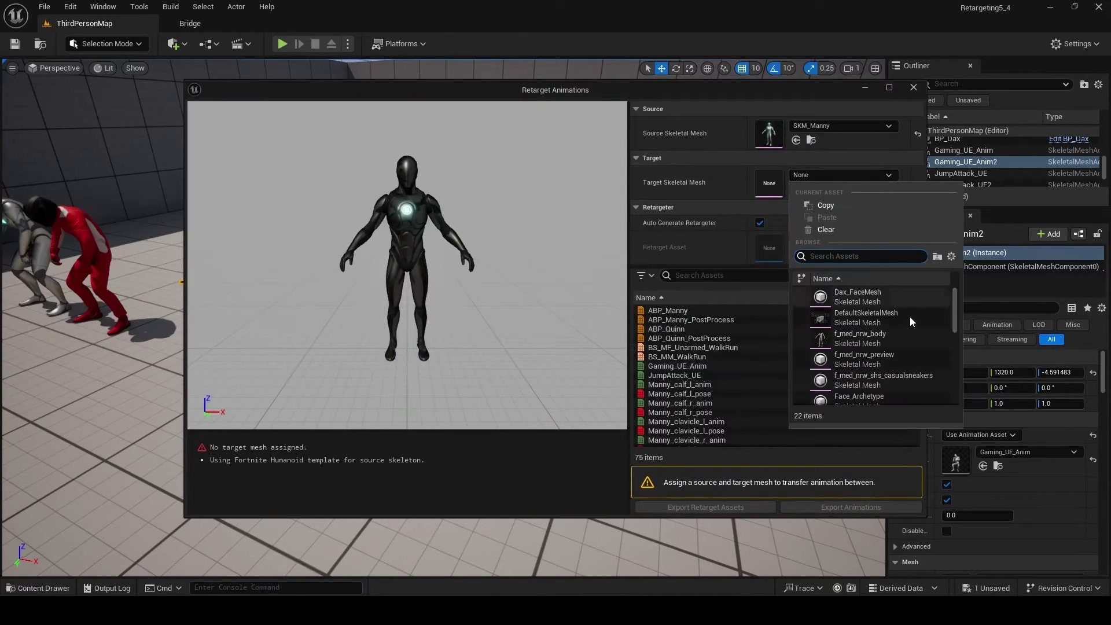
left_click(820, 293)
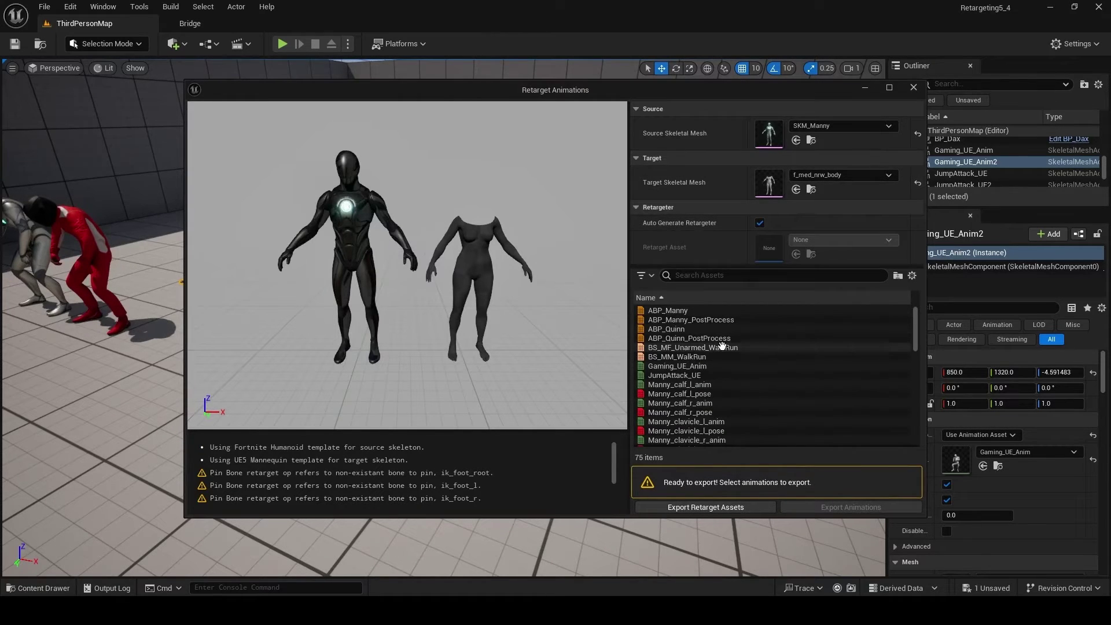
left_click(726, 366)
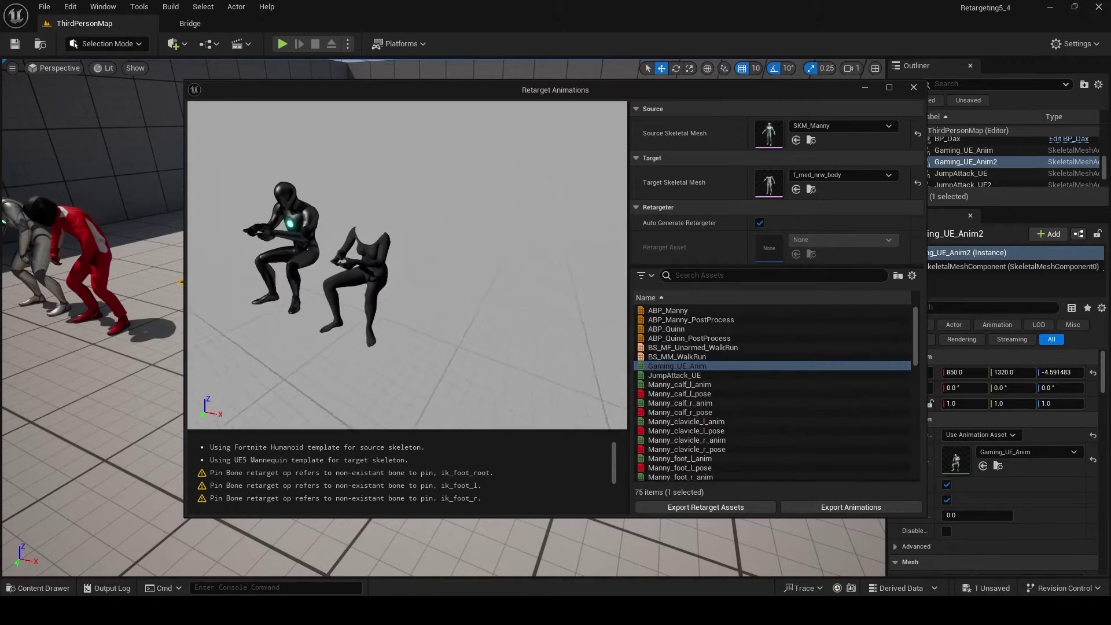
left_click(748, 505)
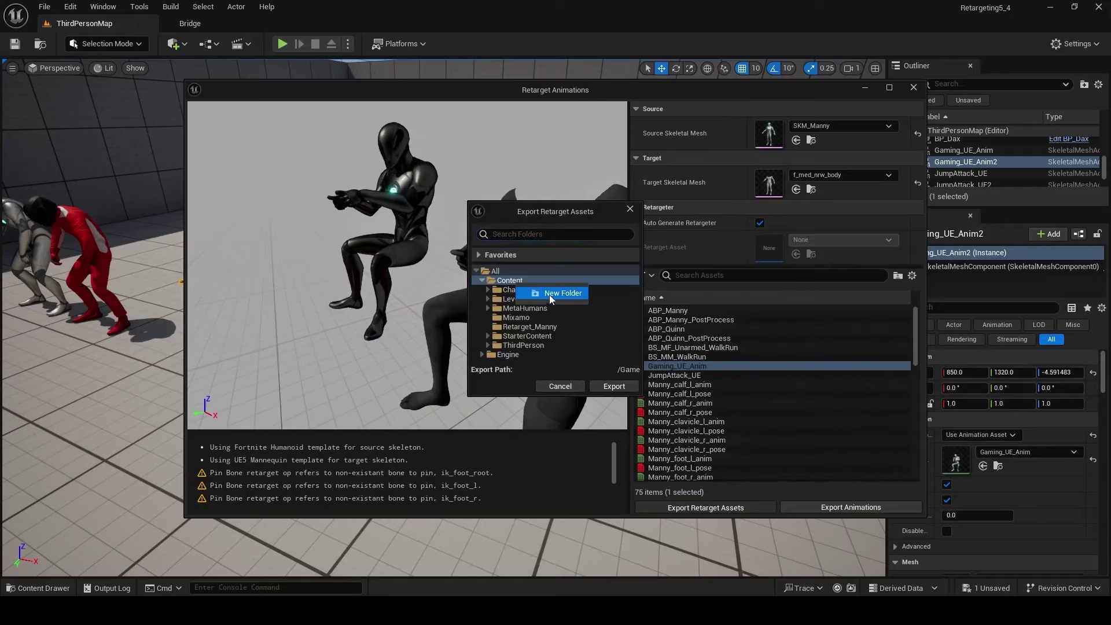
left_click(557, 296)
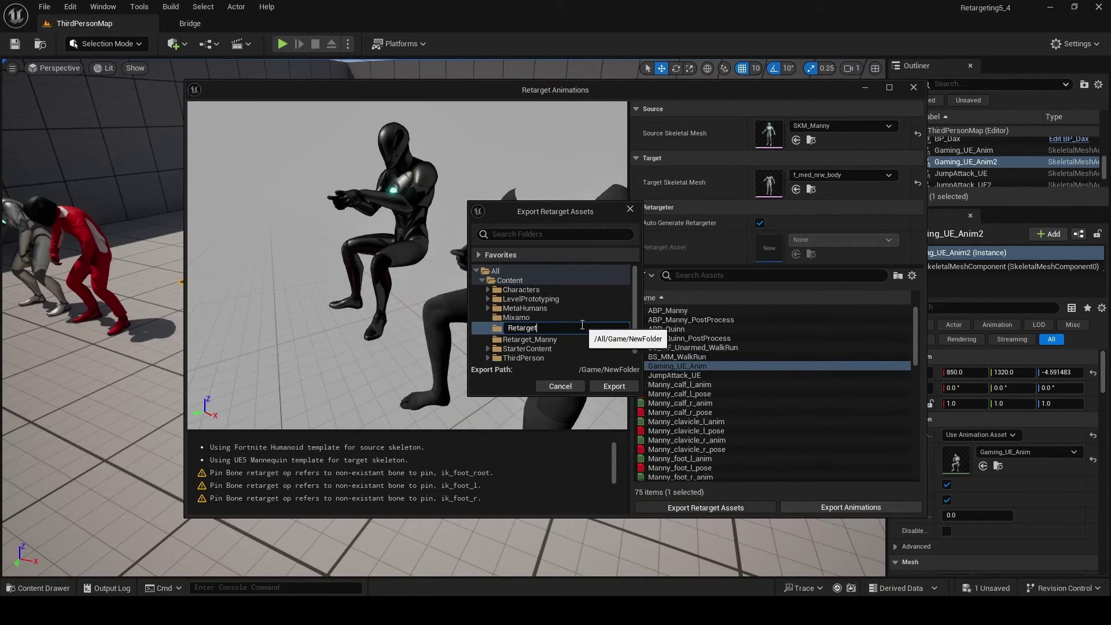
type("Retarget_MH")
key("Return")
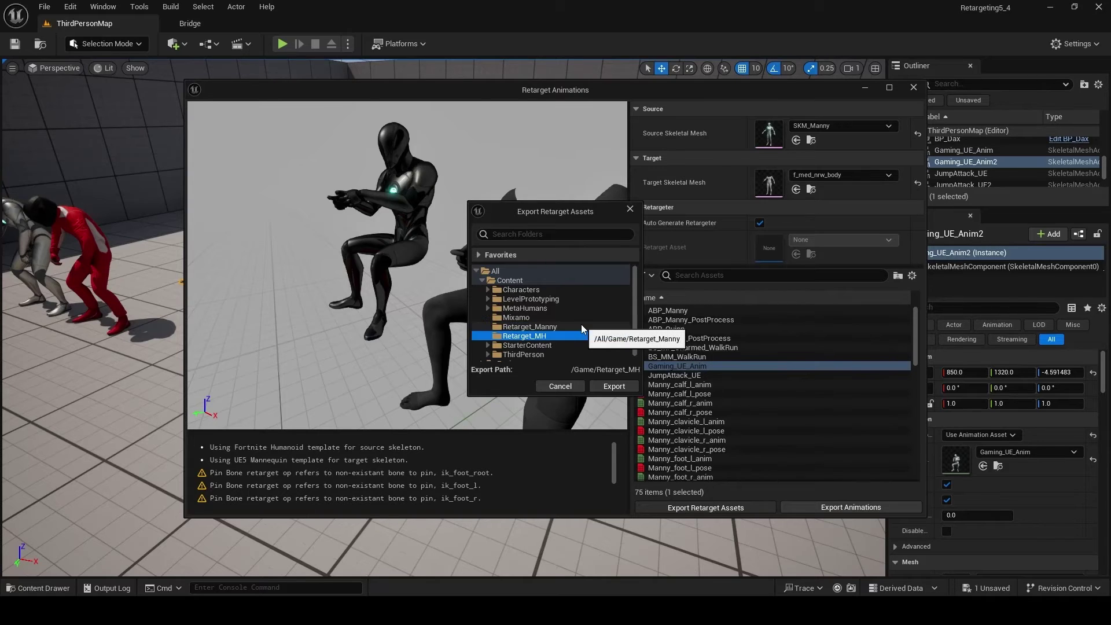
left_click(614, 386)
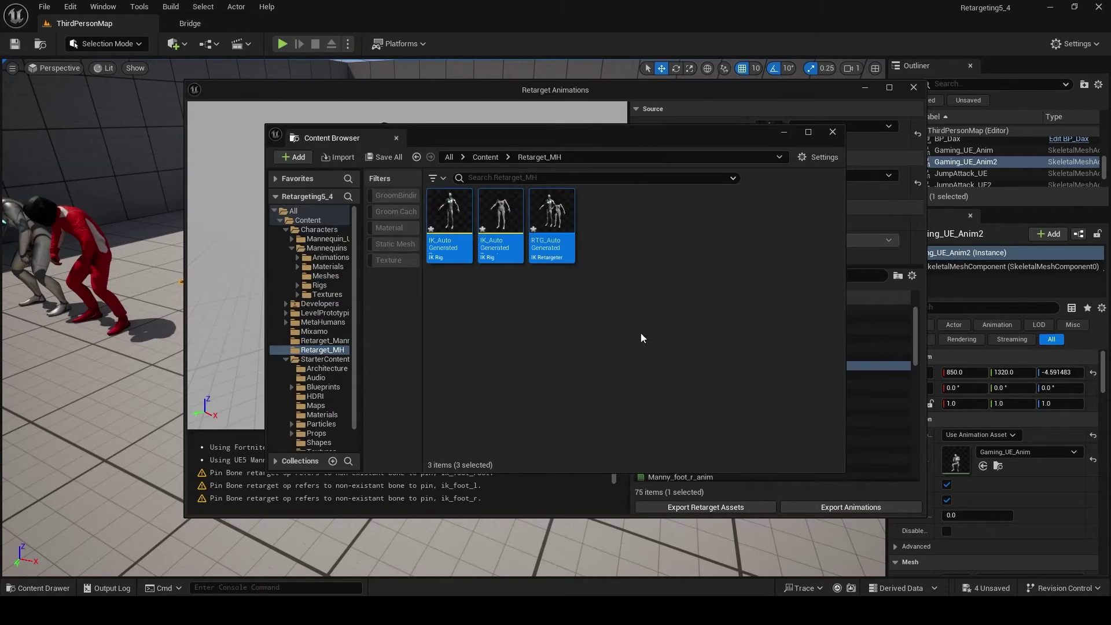
left_click(834, 132)
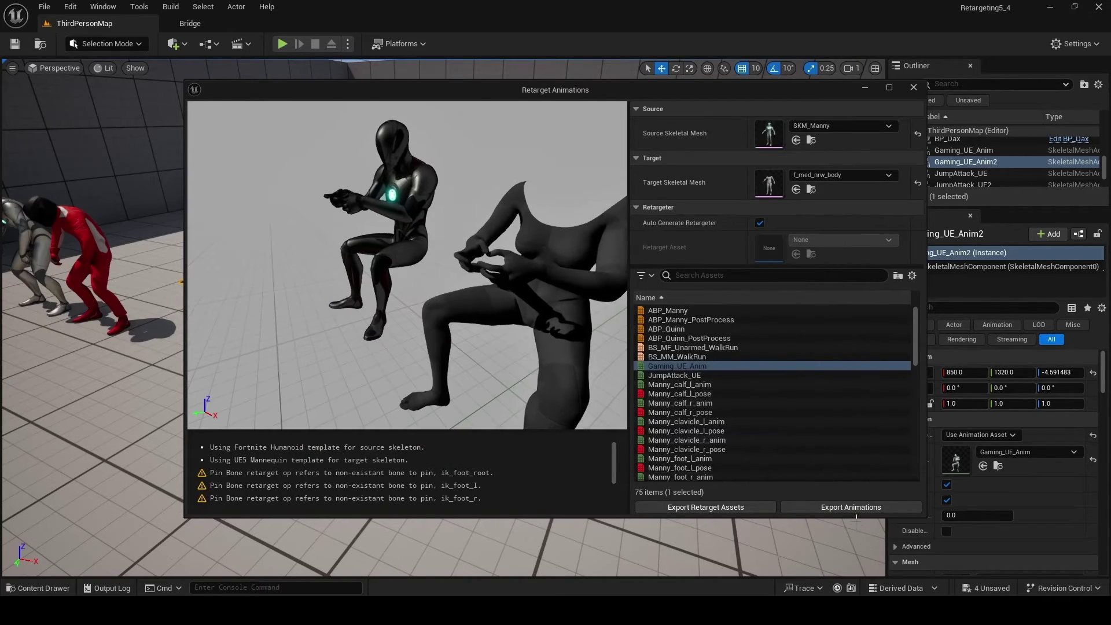
Add JumpAttack_UE and export both animations into Retarget_MH
left_click(696, 376, "ctrl")
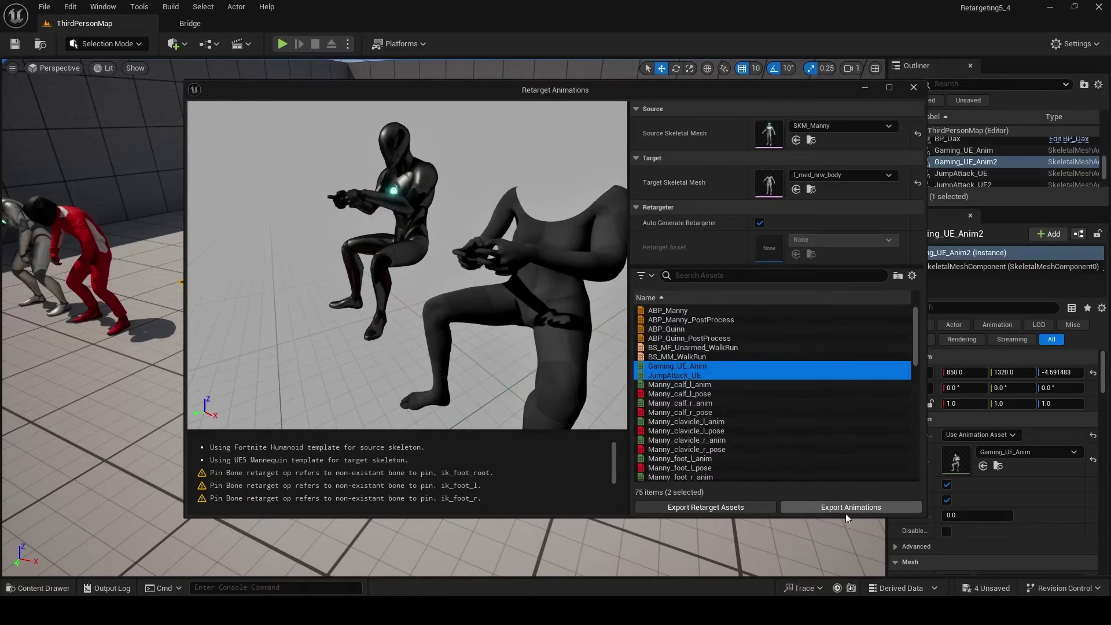
left_click(845, 509)
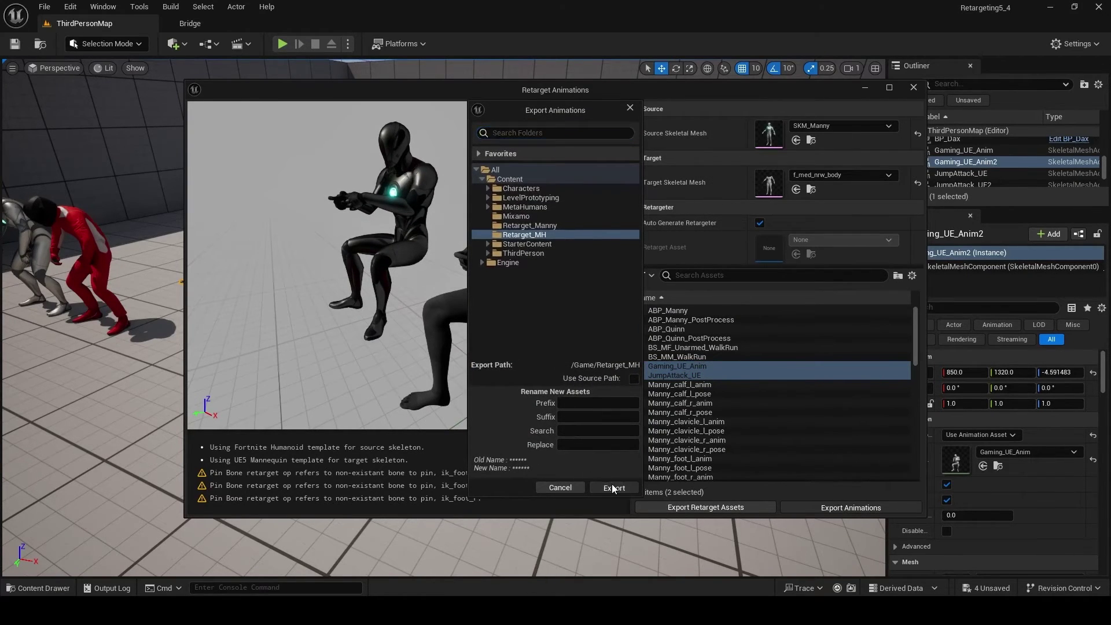
left_click(613, 488)
Finish the batch export and assign Gaming_UE_Anim as Dax's Body animation to play
left_click(663, 358)
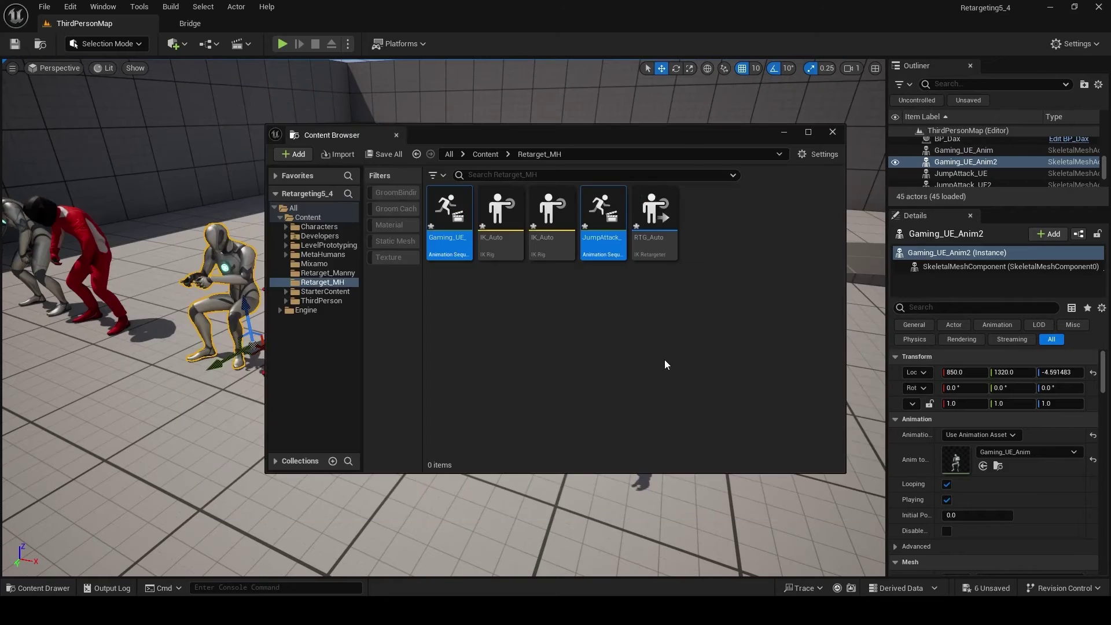
left_click(834, 132)
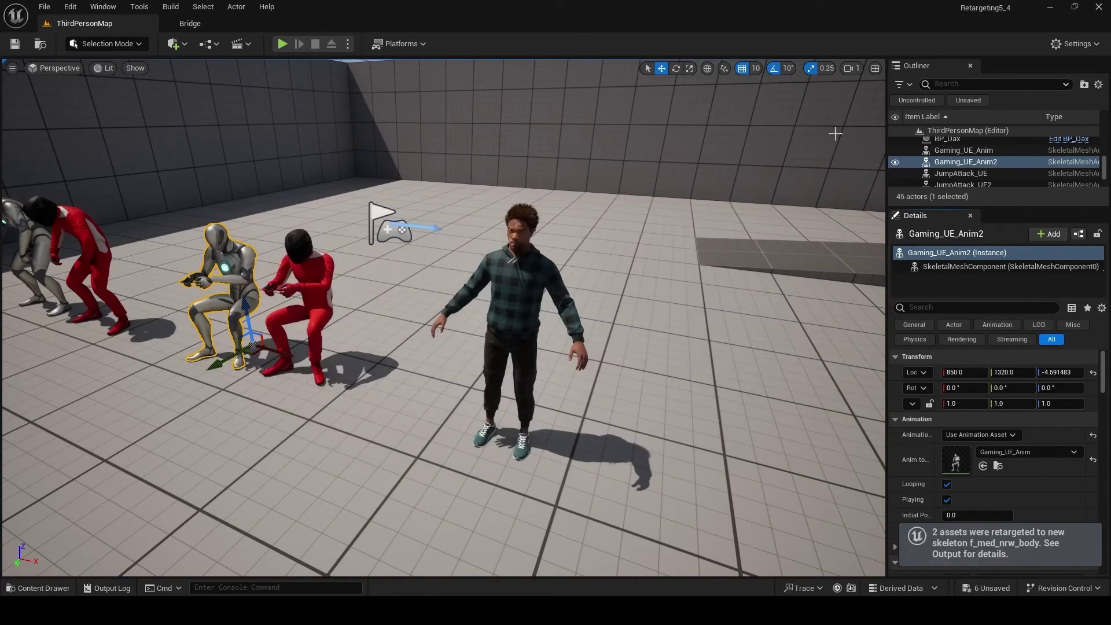
left_click(503, 277)
key("ctrl+space")
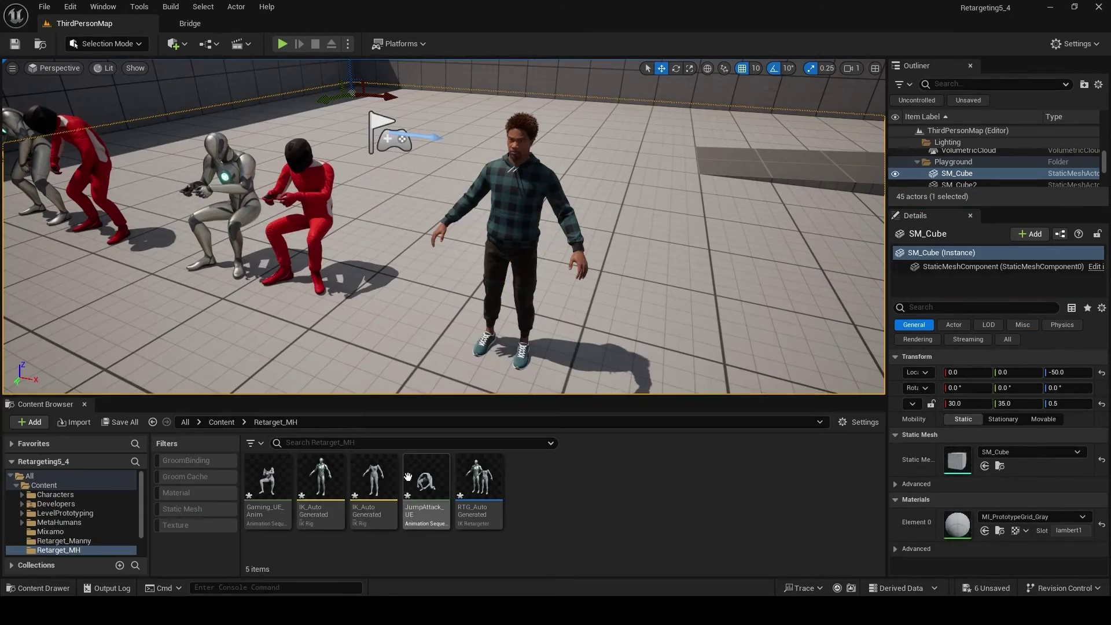
mouse_move(267, 483)
left_mouse_down()
mouse_move(975, 454)
mouse_move(268, 492)
left_mouse_up()
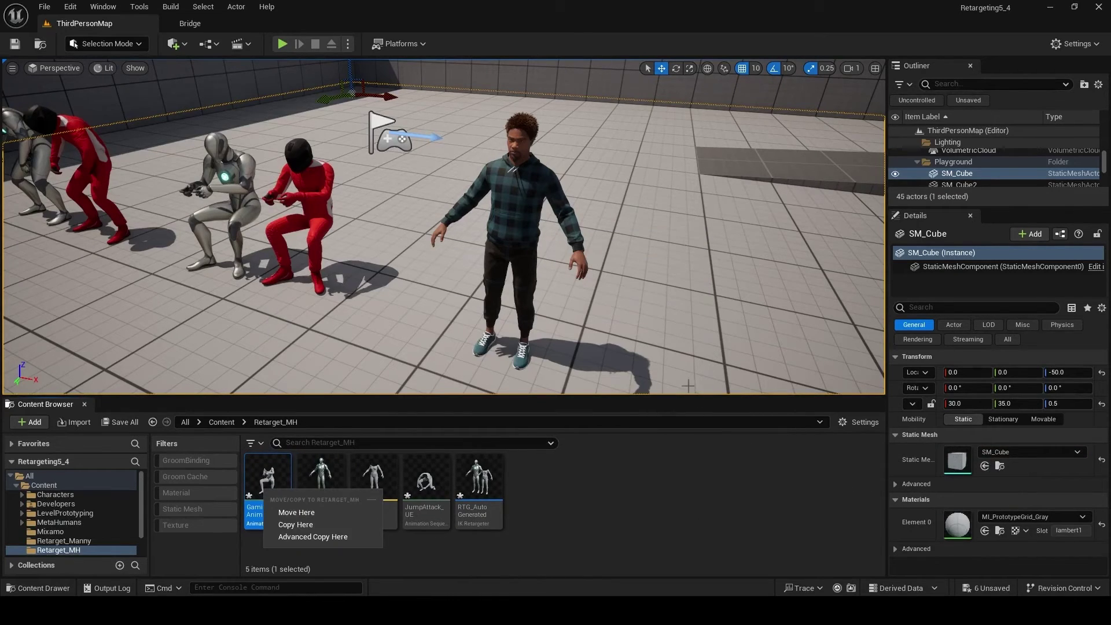
left_click(520, 213)
left_click(932, 282)
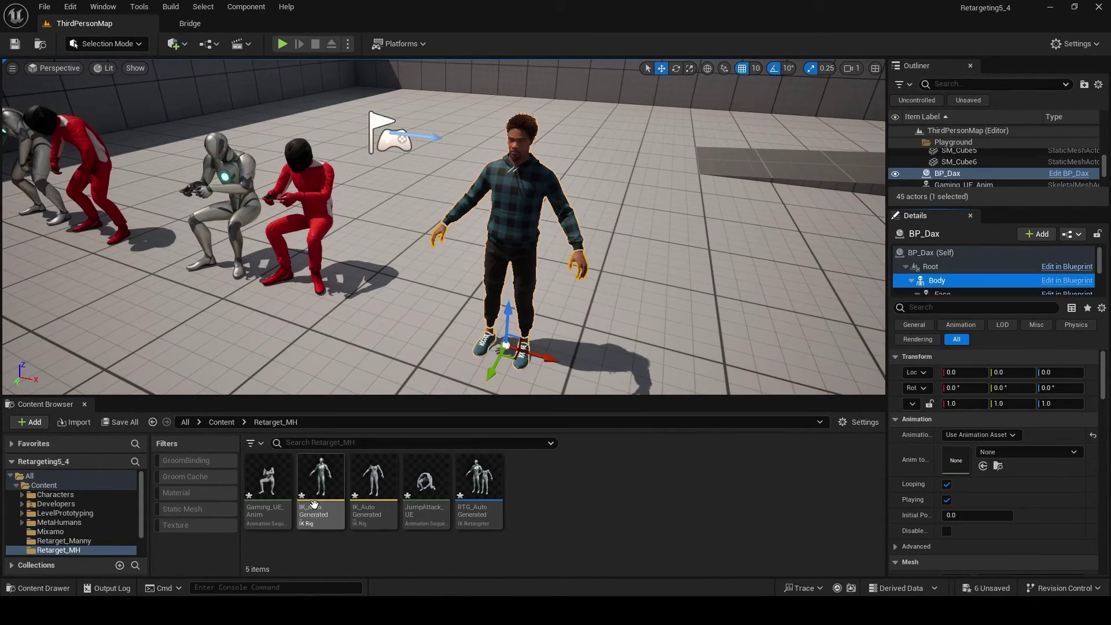
left_click_drag(267, 480, 956, 462)
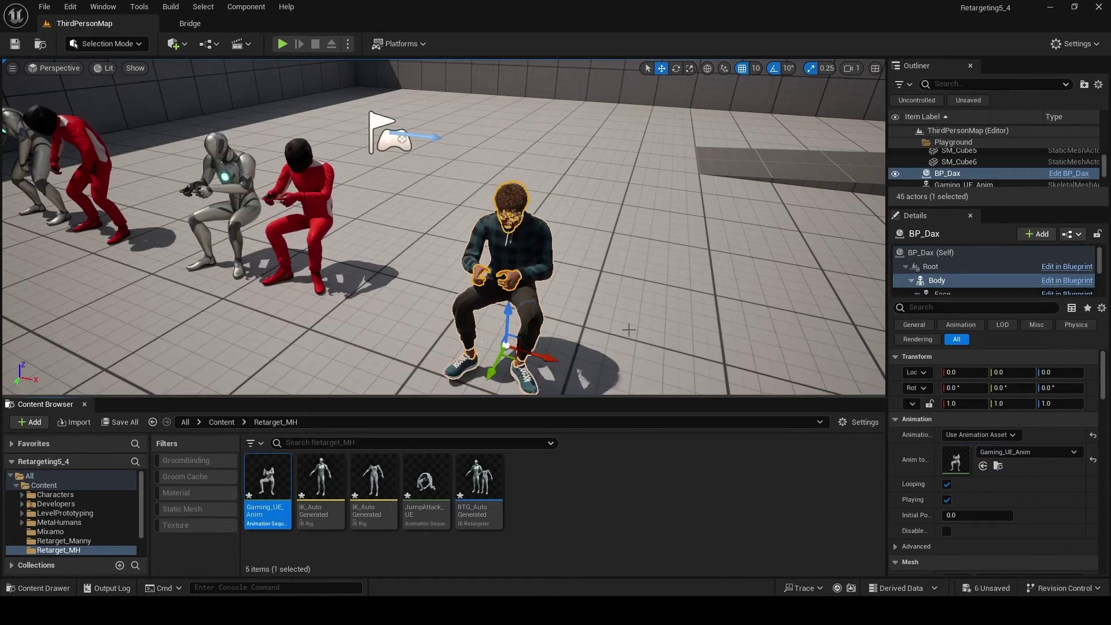
Alt-drag the BP_Dax actor along X to place a duplicate beside it
middle_click_drag(629, 330, 562, 319)
left_click_drag(504, 316, 641, 315)
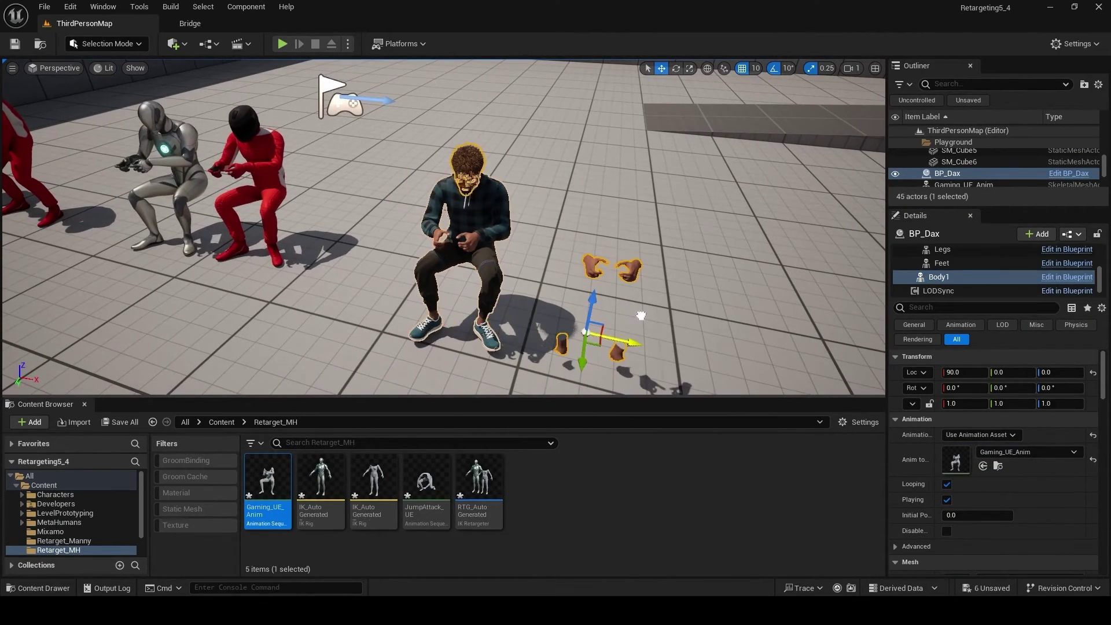
key("ctrl+z")
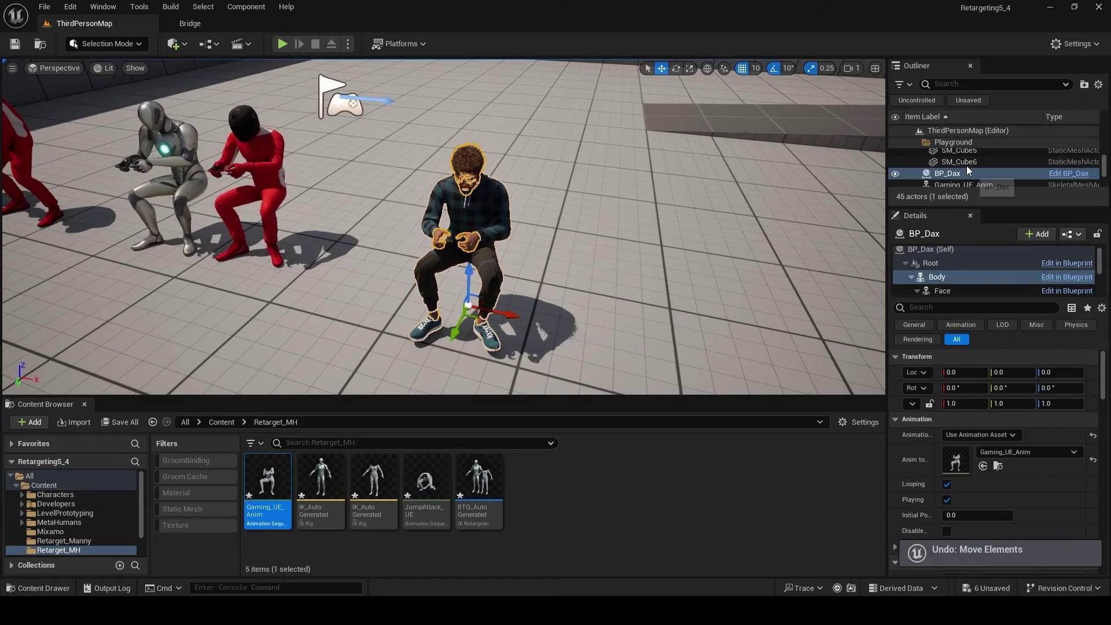
left_click(959, 174)
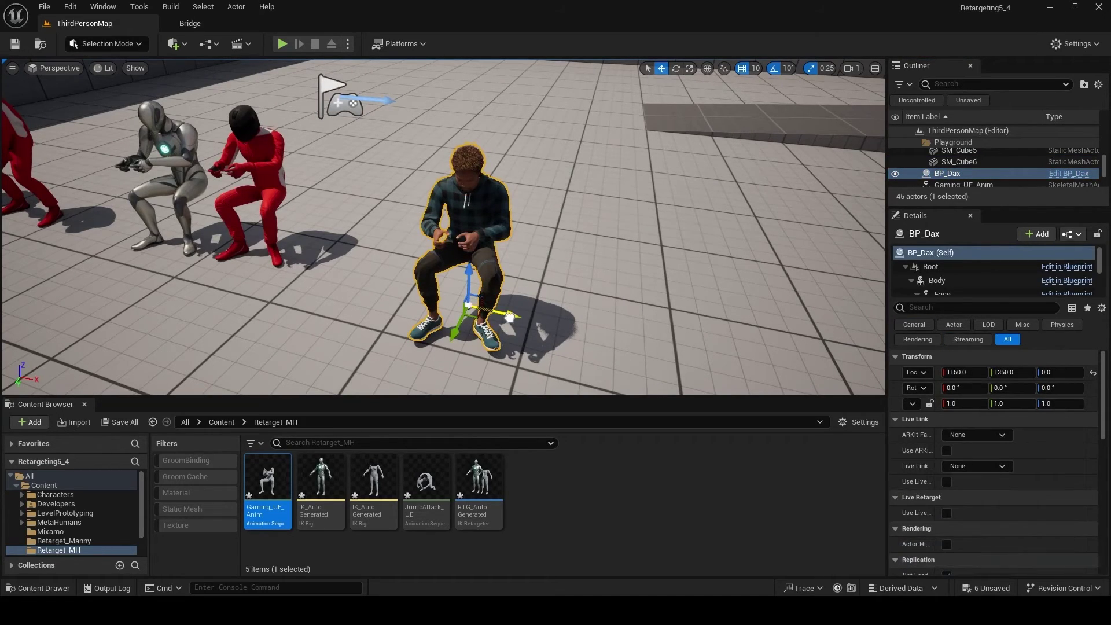
left_click_drag(510, 318, 640, 337, "alt")
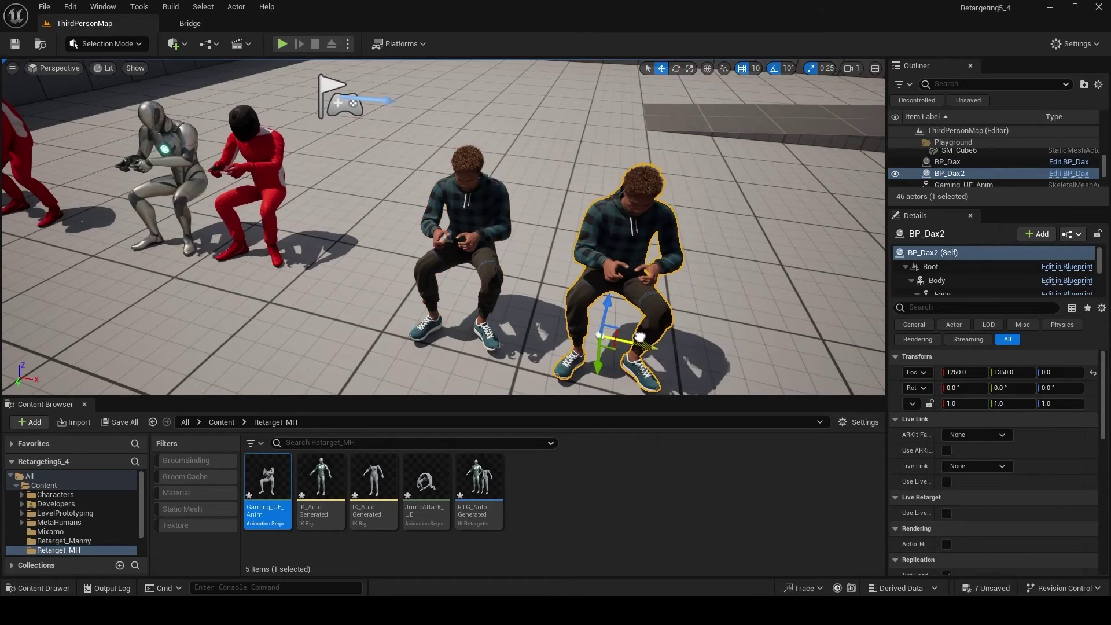
Assign JumpAttack_UE as the Body animation of BP_Dax2
left_click(944, 282)
left_click_drag(433, 485, 961, 463)
key("f")
left_click_drag(521, 232, 563, 223, "alt")
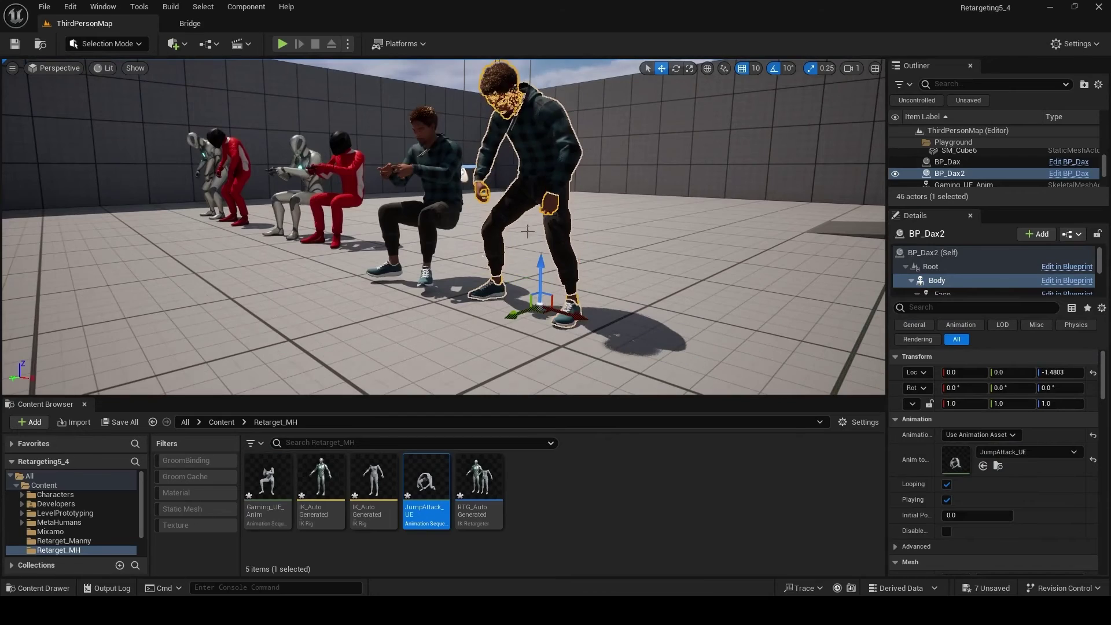
Snap BP_Dax to the floor and move both Dax characters into the lineup
left_click(448, 223)
left_click_drag(445, 229, 446, 177)
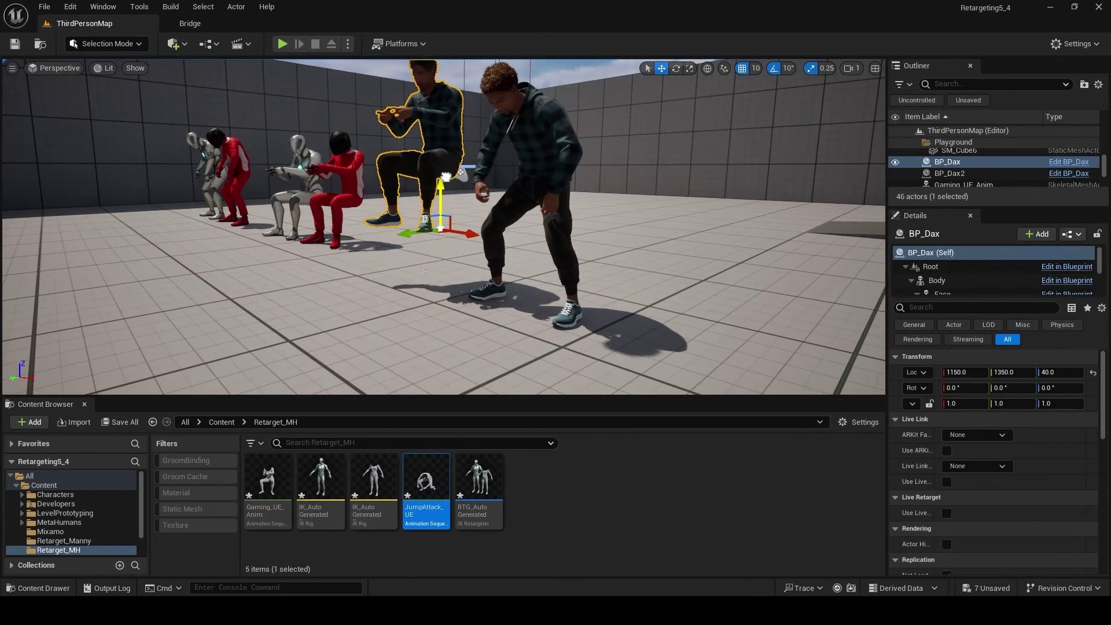
key("End")
right_click_drag(445, 175, 463, 162)
left_click_drag(590, 169, 507, 180)
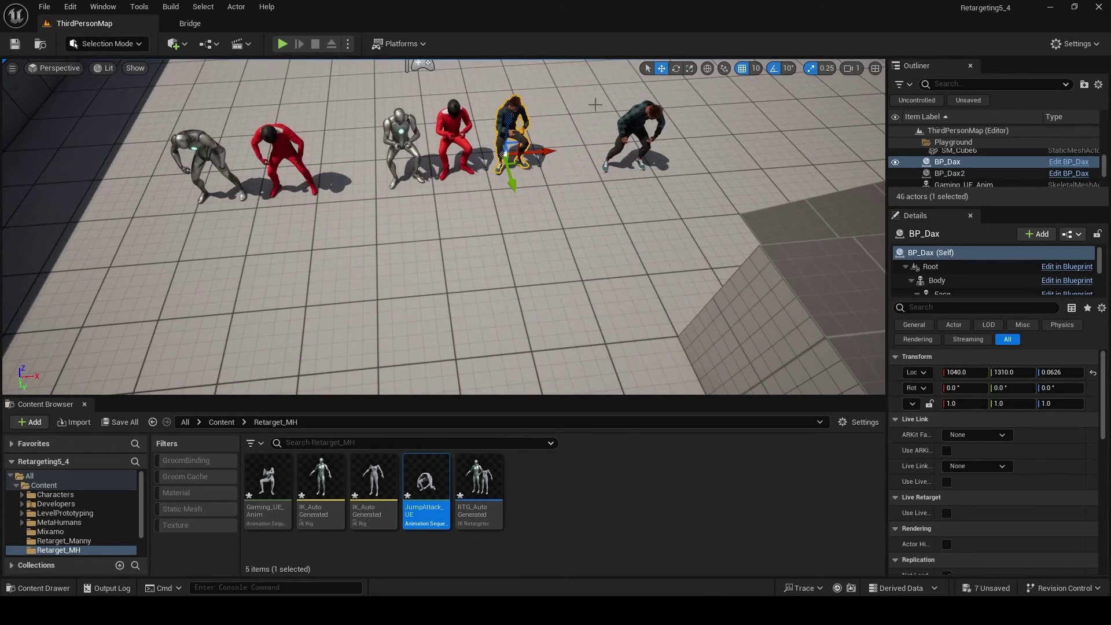
left_click(637, 139)
left_click_drag(672, 184, 200, 207)
right_click_drag(227, 108, 227, 86)
Run Play in Editor (Alt+P) full-screen to watch Manny and Dax play the retargeted animations side by side
key("F11")
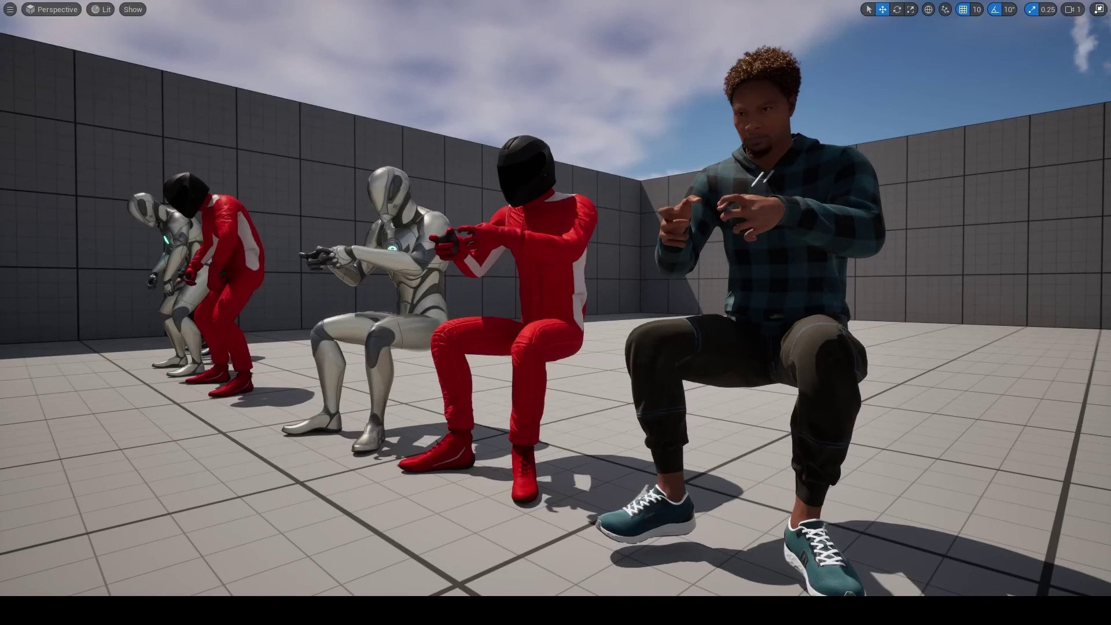
left_click(143, 89)
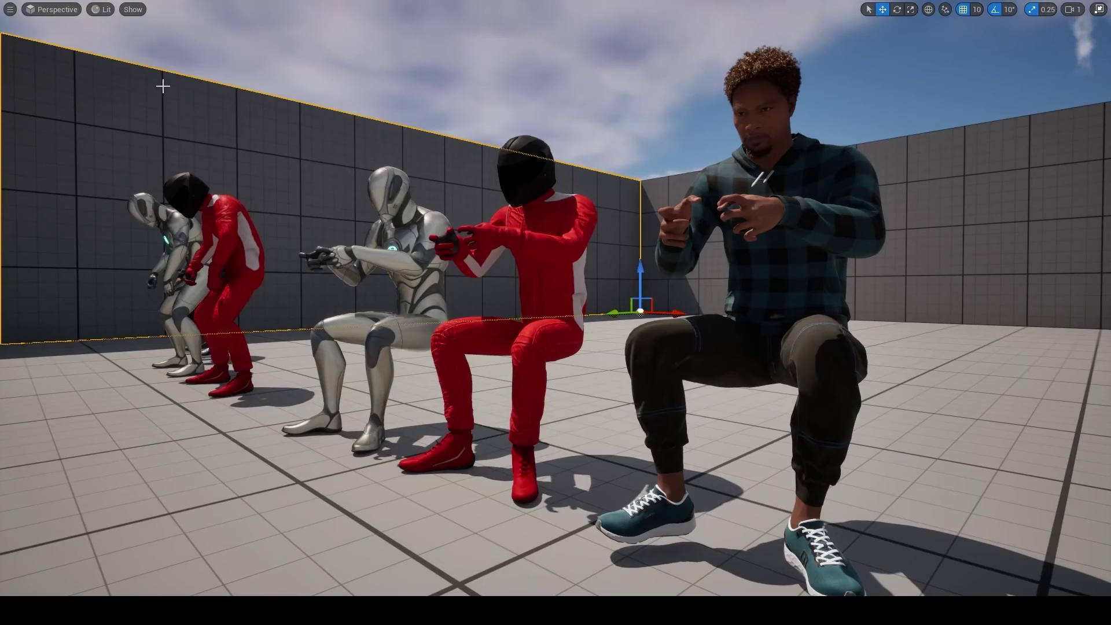
key("F11")
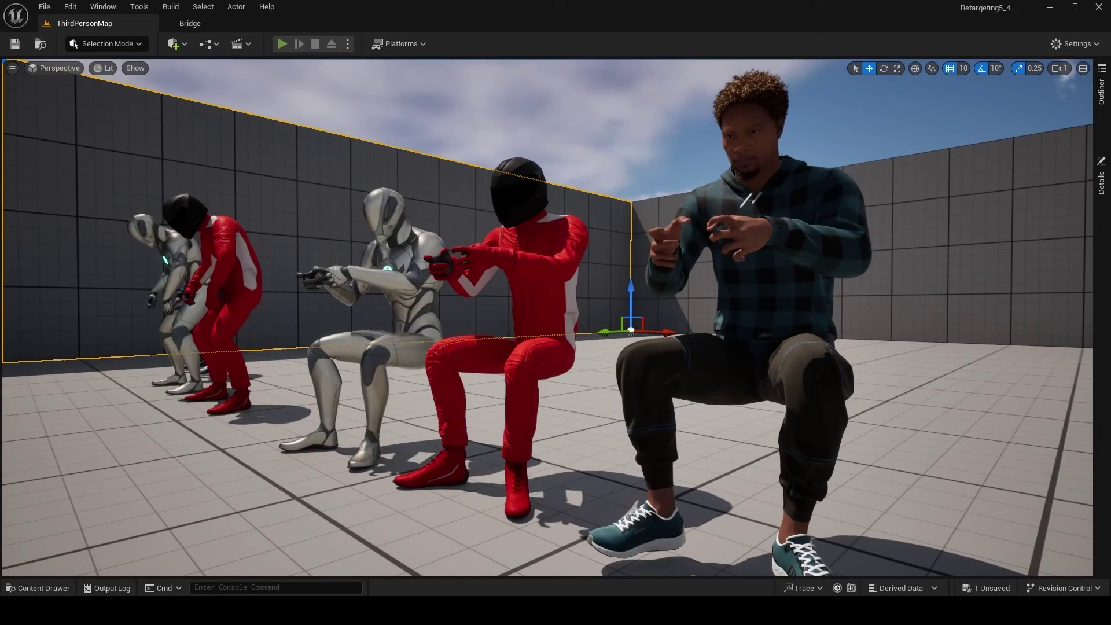
key("alt+p")
key("F11")
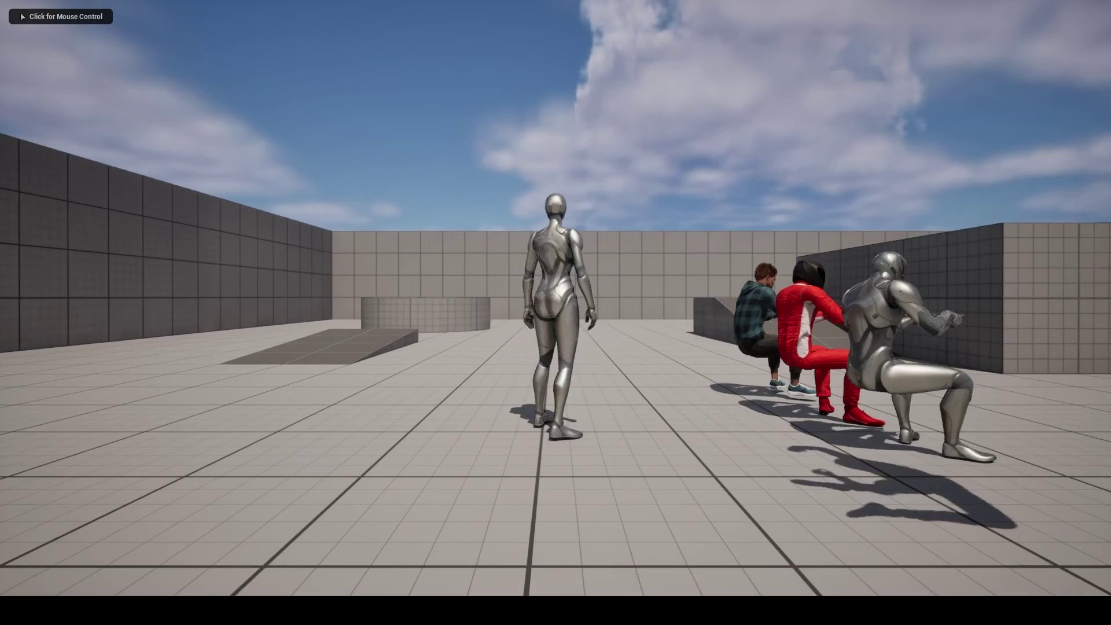